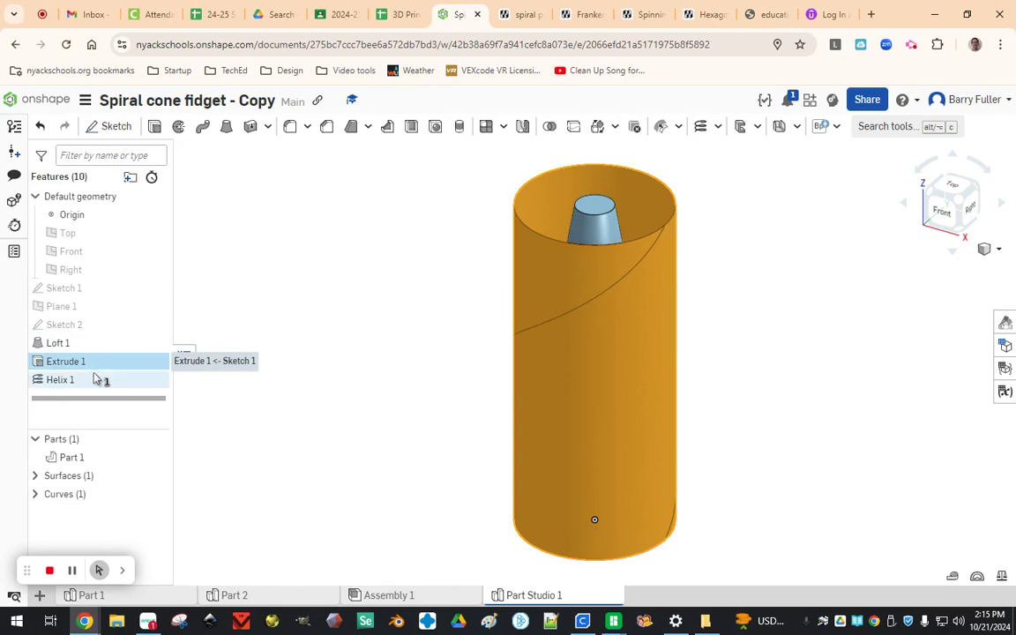
Step: Hide the extruded cylindrical surface surrounding the cone
{"action": "left_click", "coordinate": [381, 519]}
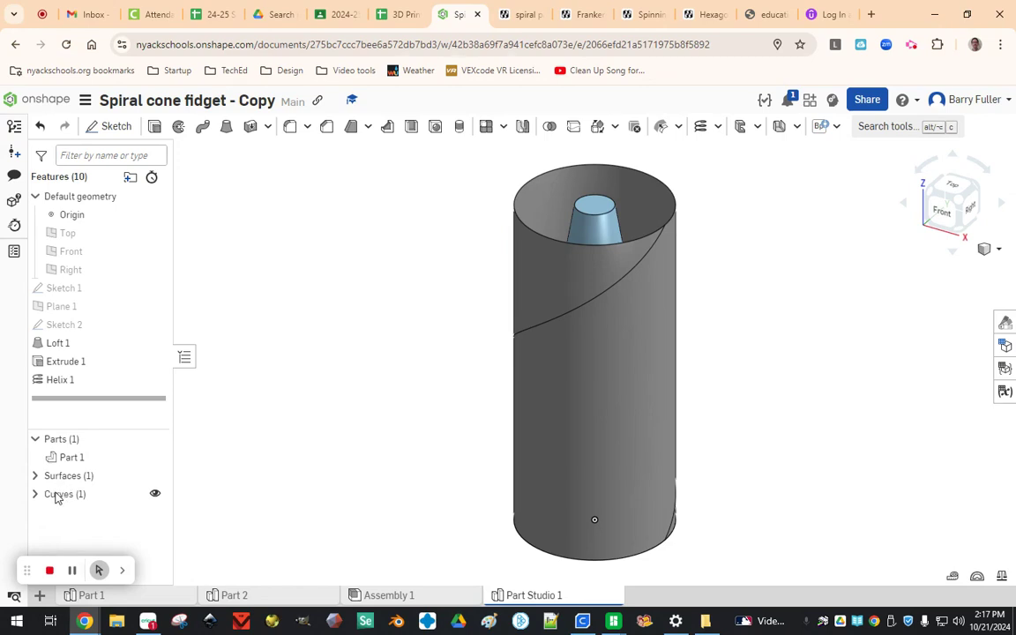
{"action": "left_click", "coordinate": [35, 476]}
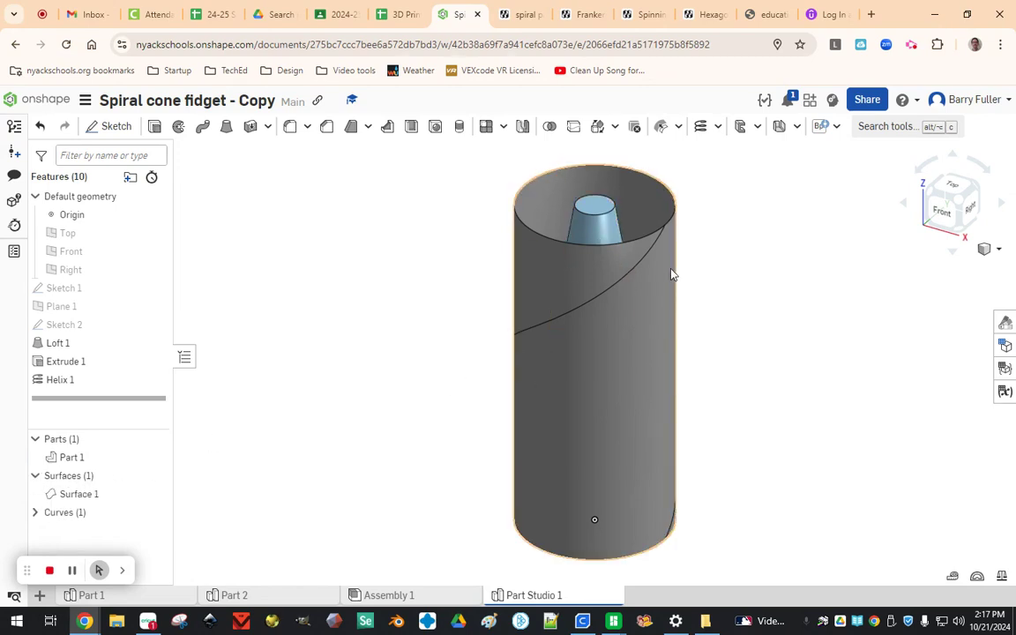
{"action": "left_click", "coordinate": [156, 496]}
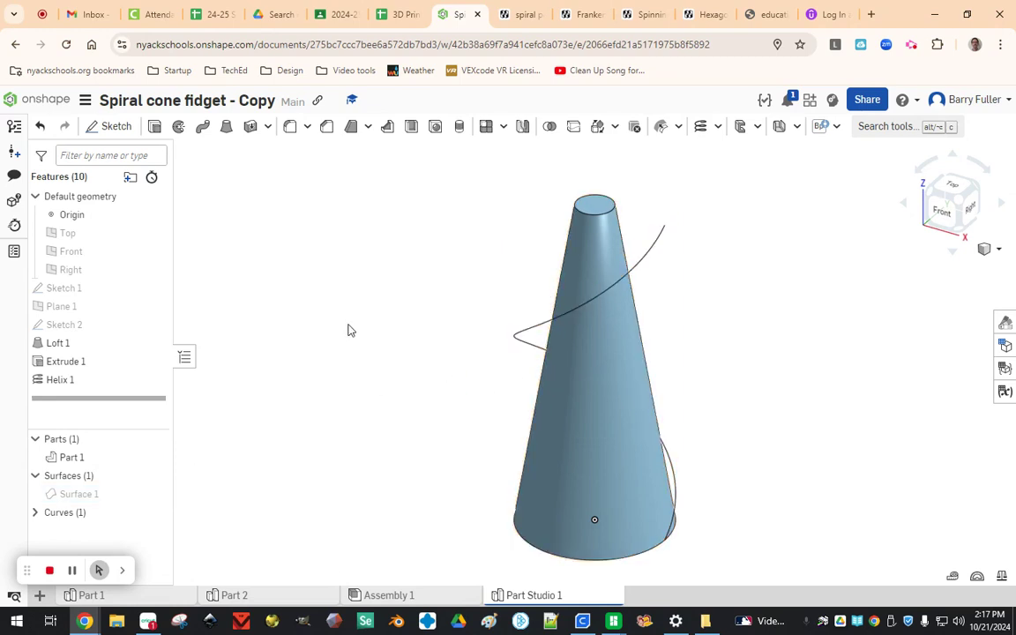
Step: View the cone from below and check the petal-shaped sketch in the Part 1 studio, returning to Part Studio 1
{"action": "scroll", "coordinate": [356, 340], "scroll_direction": "down", "scroll_amount": 3}
{"action": "right_click_drag", "start_coordinate": [453, 481], "coordinate": [453, 429]}
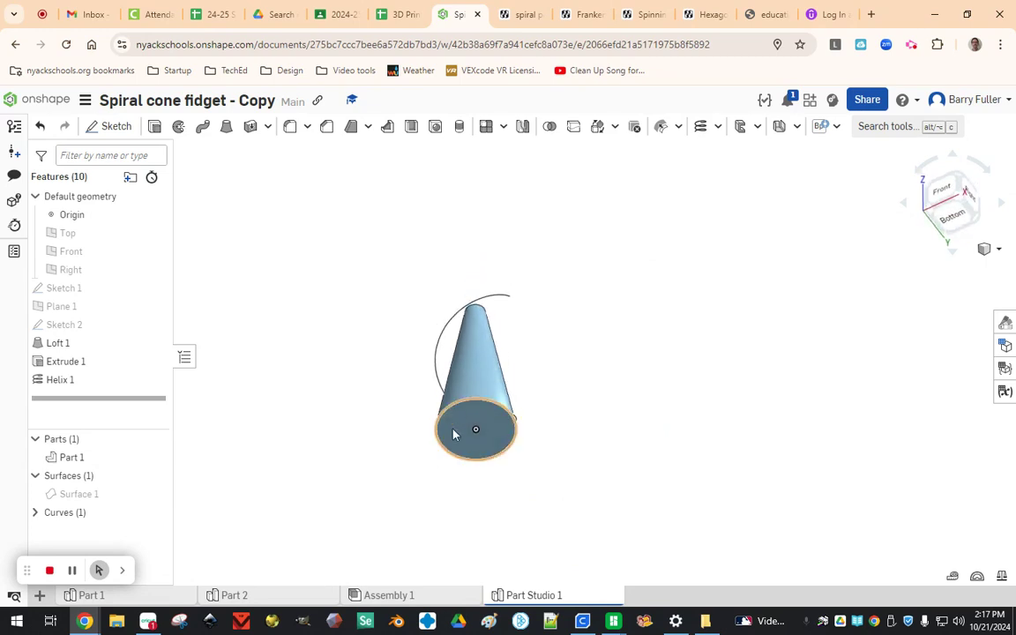
{"action": "scroll", "coordinate": [474, 476], "scroll_direction": "up", "scroll_amount": 5}
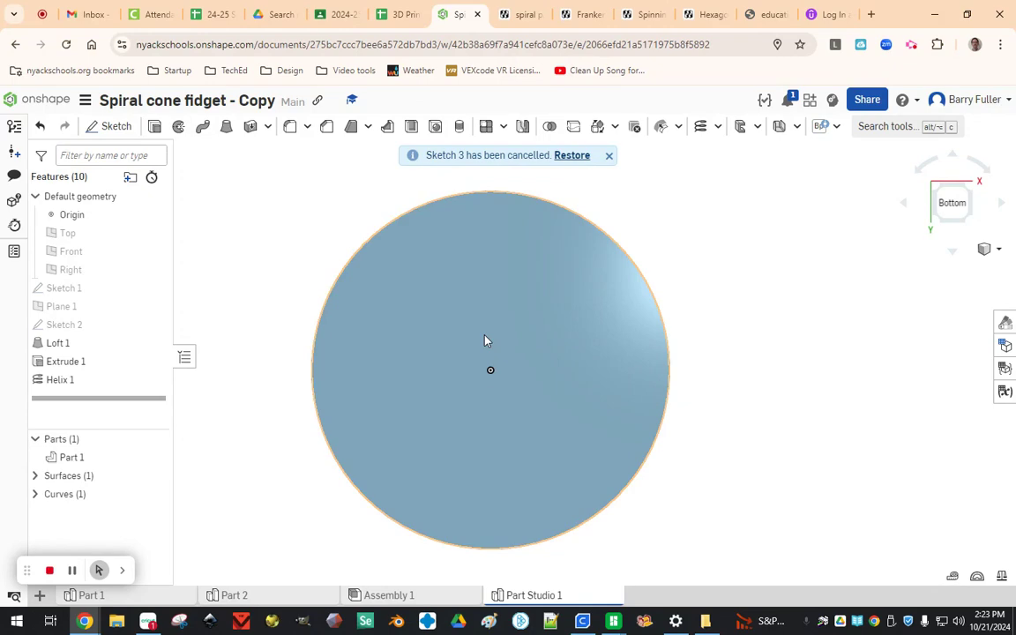
{"action": "left_click", "coordinate": [155, 595]}
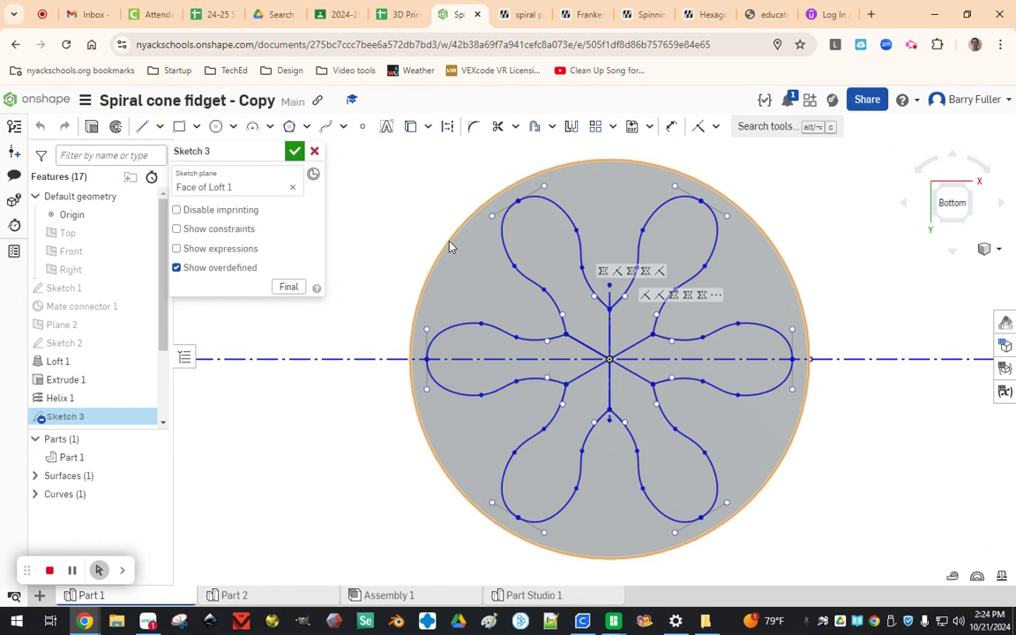
{"action": "left_click", "coordinate": [522, 595]}
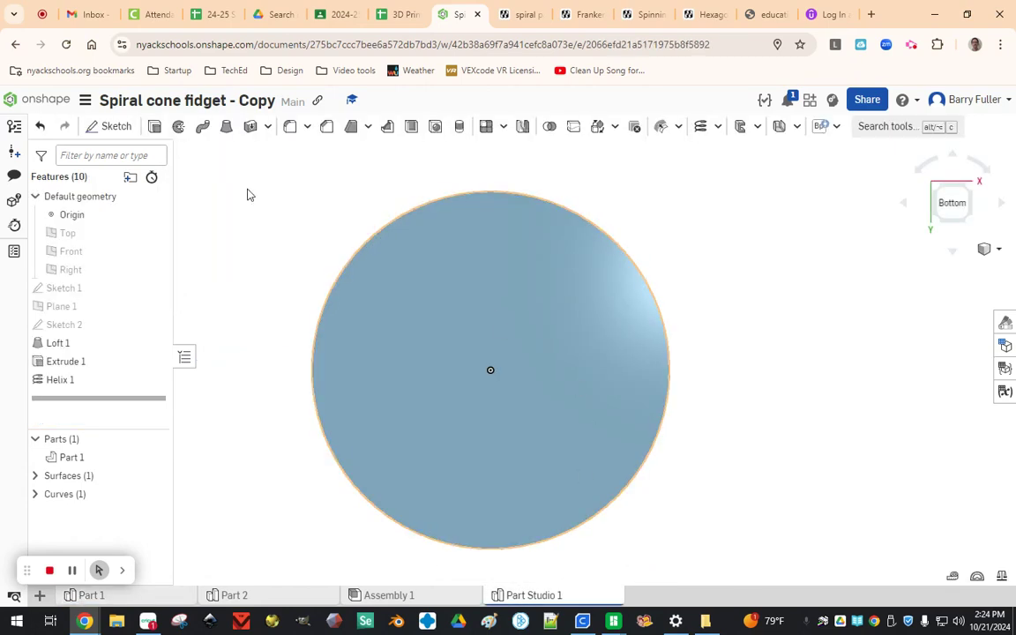
Step: Start a sketch on the cone's bottom face and draw a circle about 11 mm in diameter centred on the origin
{"action": "left_click", "coordinate": [112, 126]}
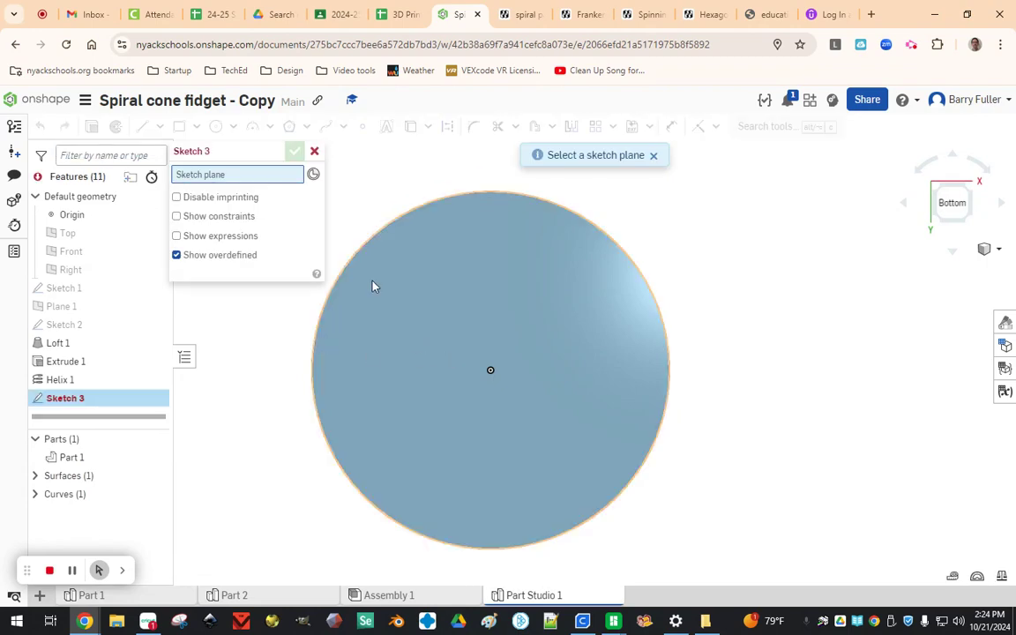
{"action": "left_click", "coordinate": [450, 337]}
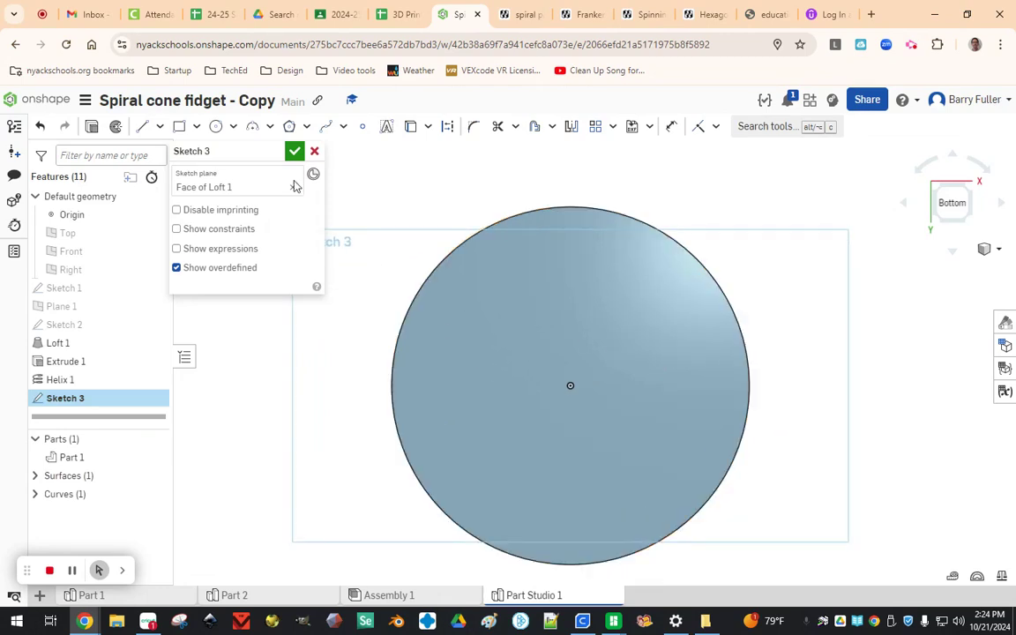
{"action": "left_click", "coordinate": [216, 126]}
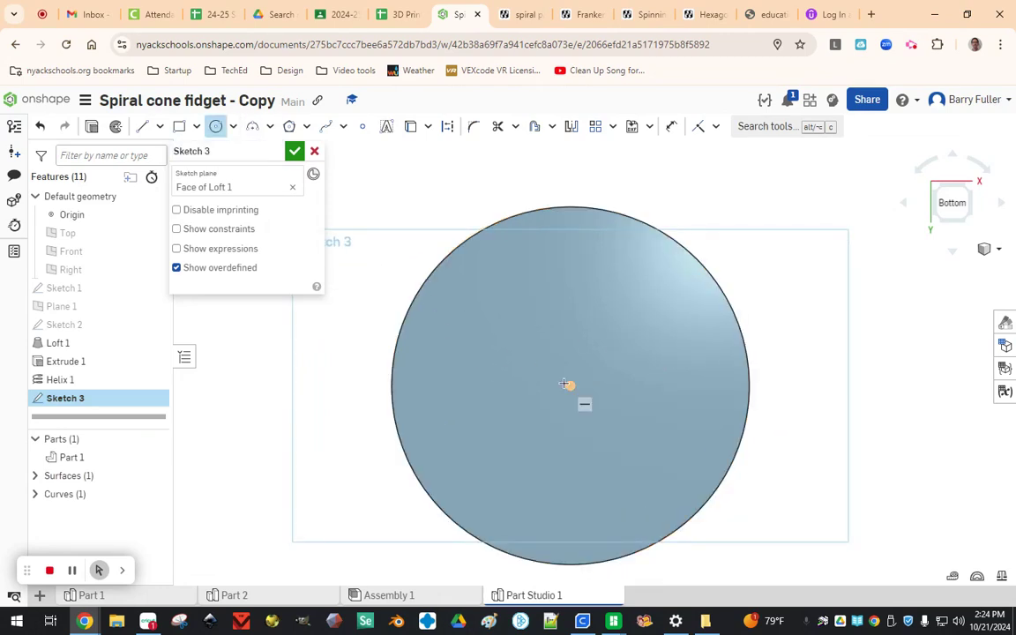
{"action": "left_click", "coordinate": [569, 385]}
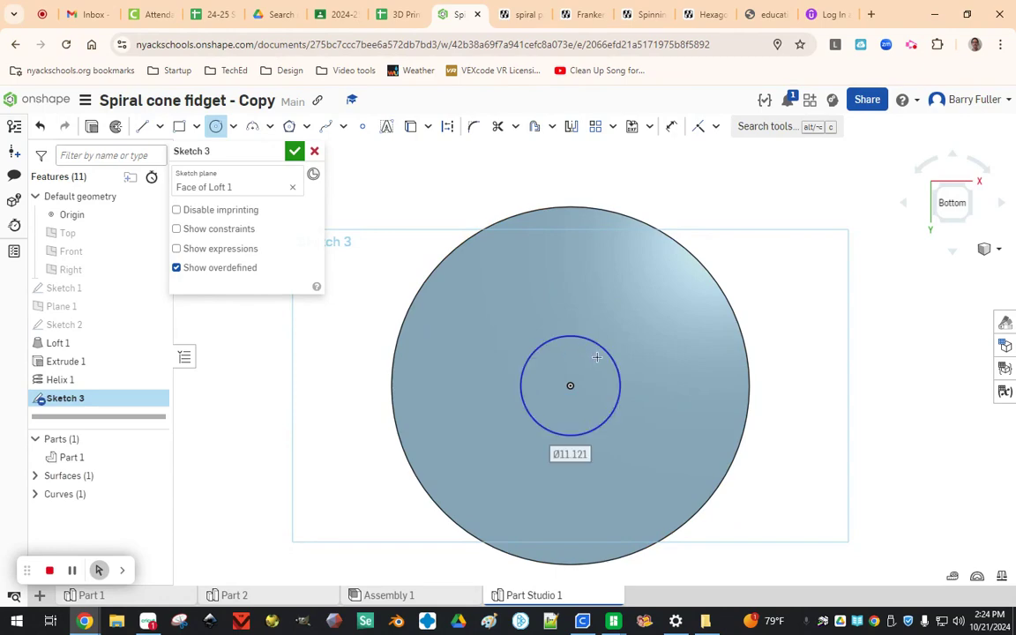
{"action": "scroll", "coordinate": [596, 356], "scroll_direction": "up", "scroll_amount": 3}
{"action": "left_click", "coordinate": [596, 357]}
Step: Draw one vertical and one horizontal line across the full circle, both passing through its centre
{"action": "key", "text": "l"}
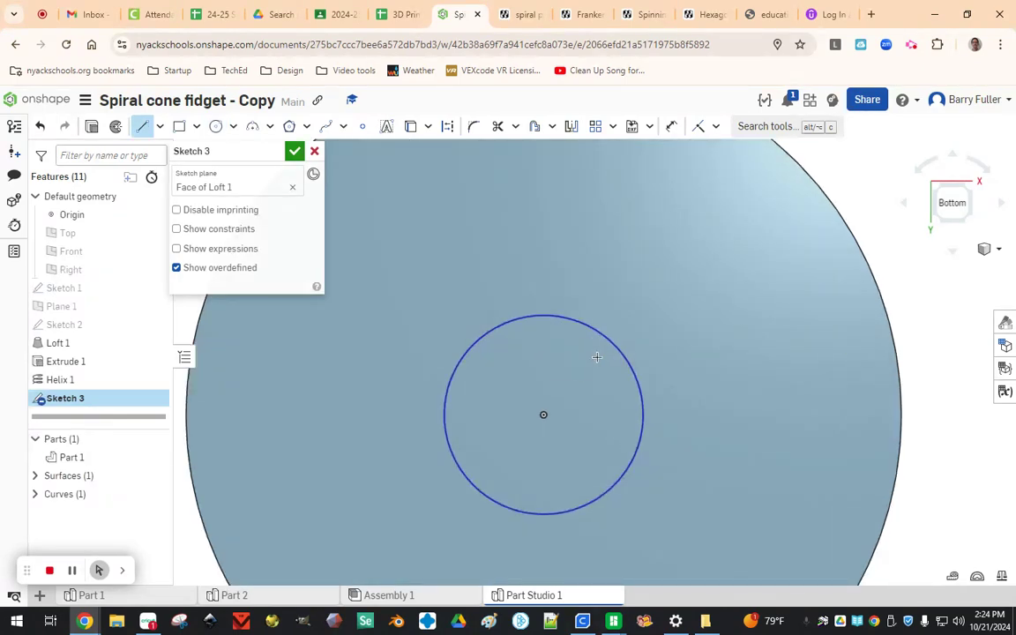
{"action": "left_click", "coordinate": [539, 315]}
{"action": "left_click", "coordinate": [542, 512]}
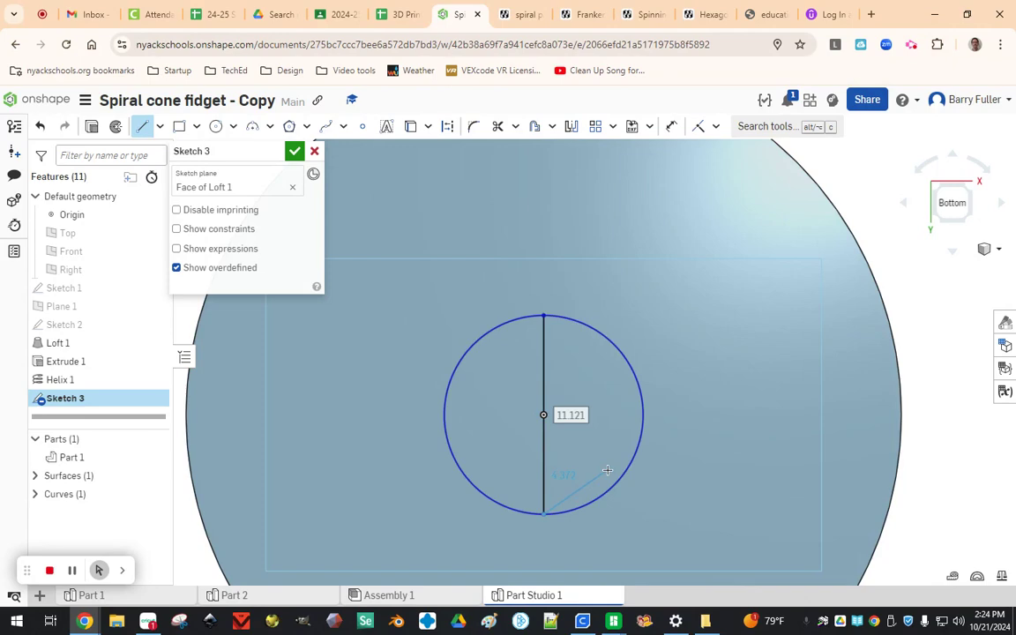
{"action": "key", "text": "Escape"}
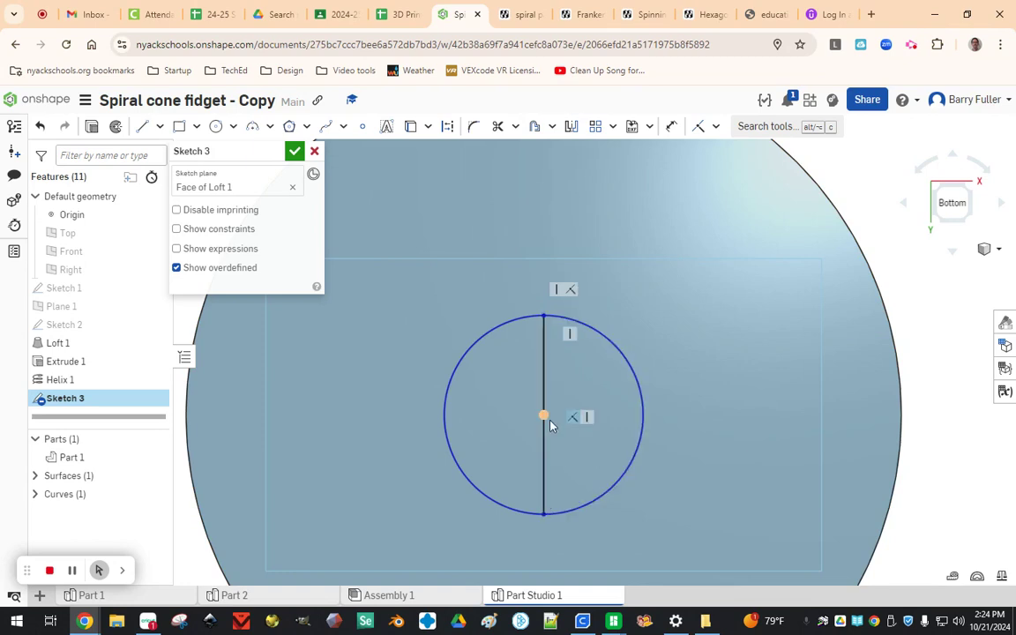
{"action": "key", "text": "l"}
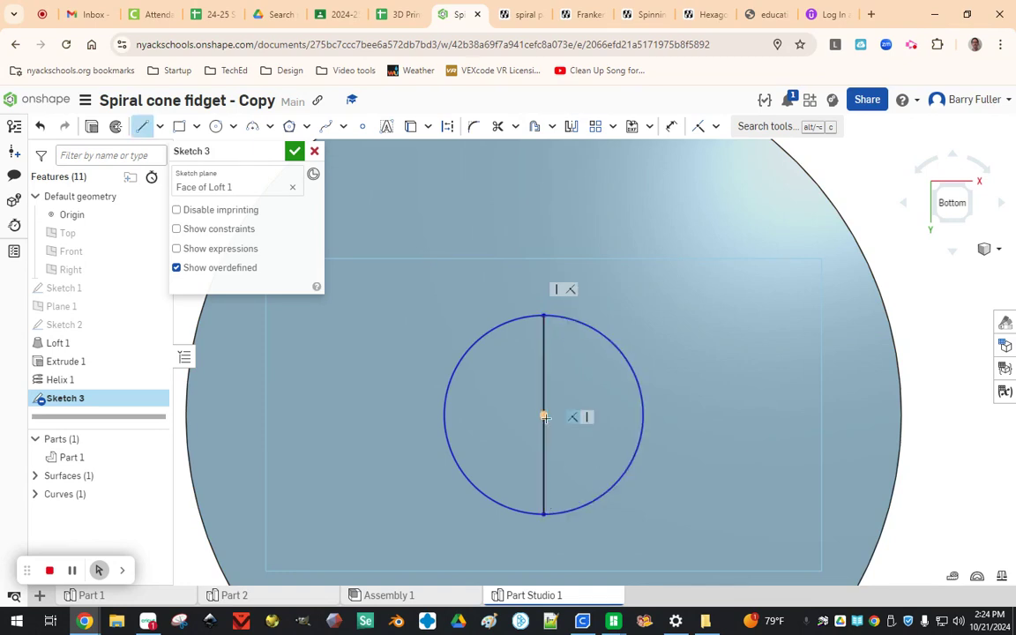
{"action": "left_click", "coordinate": [445, 413]}
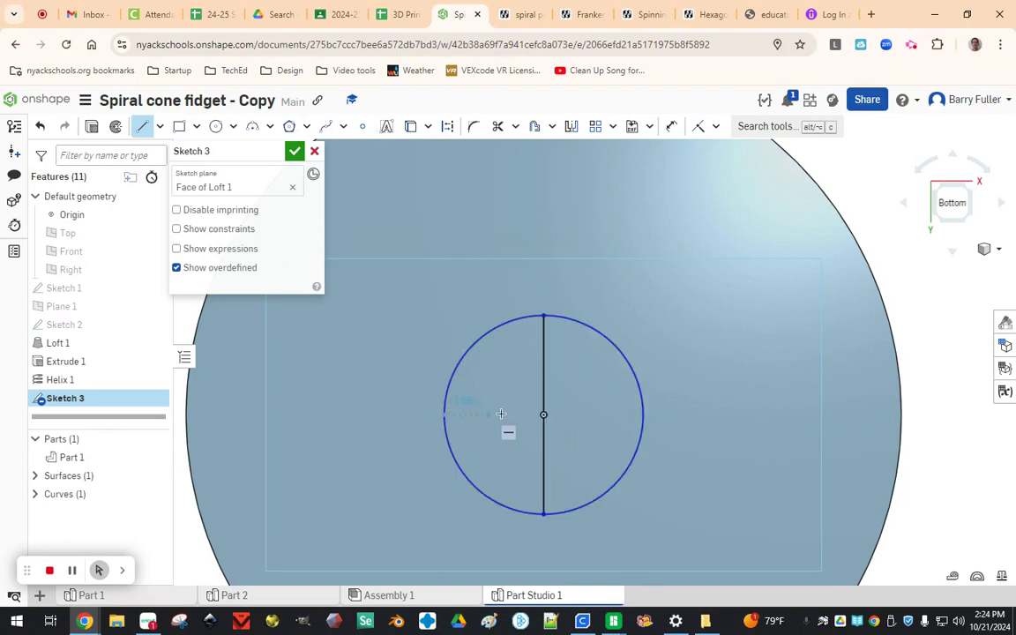
{"action": "left_click", "coordinate": [643, 414]}
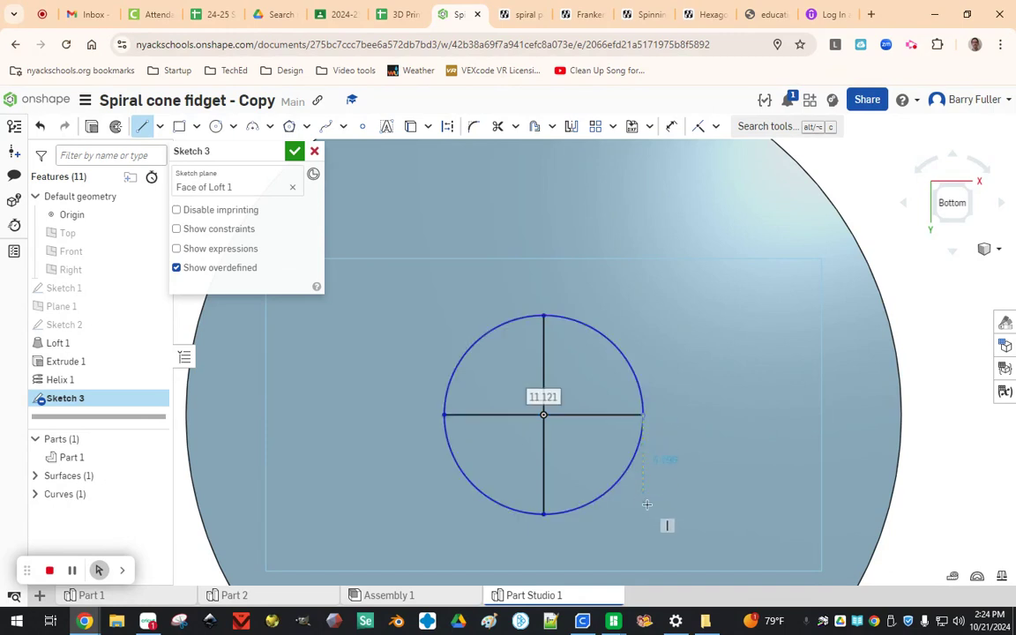
{"action": "key", "text": "Escape"}
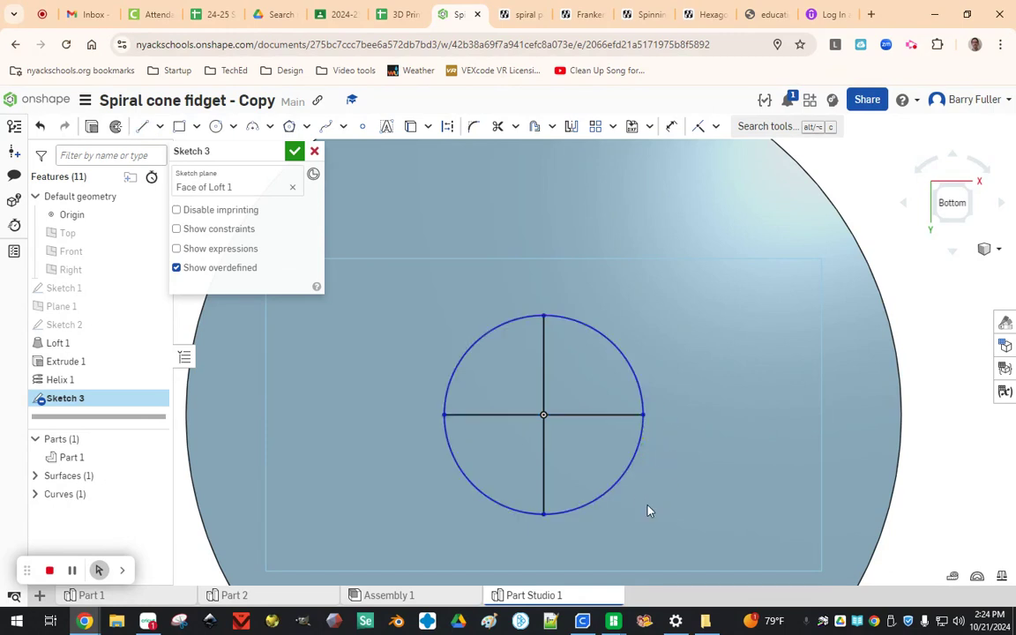
Step: Draw a diagonal line about 11 mm long across the circle, from its upper-left arc to its lower-right arc
{"action": "key", "text": "l"}
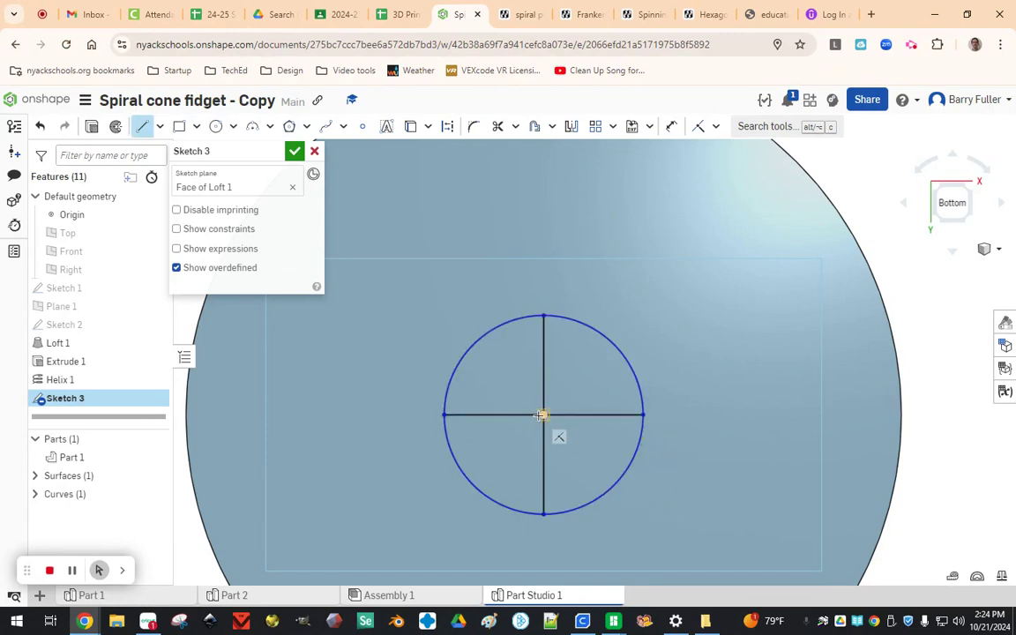
{"action": "left_click", "coordinate": [485, 337]}
{"action": "left_click", "coordinate": [608, 491]}
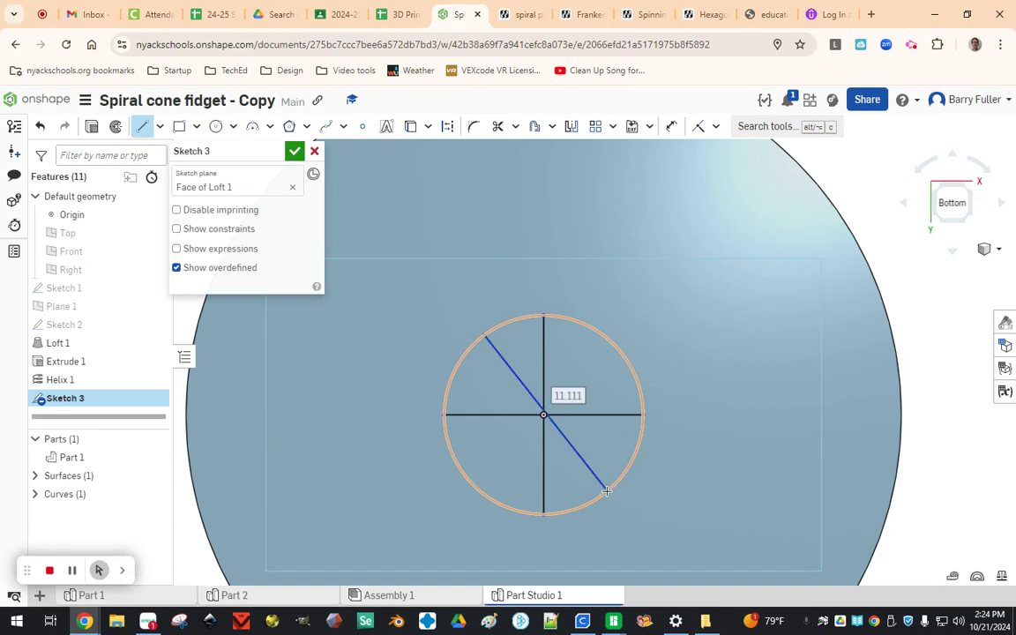
{"action": "scroll", "coordinate": [529, 410], "scroll_direction": "down", "scroll_amount": 5}
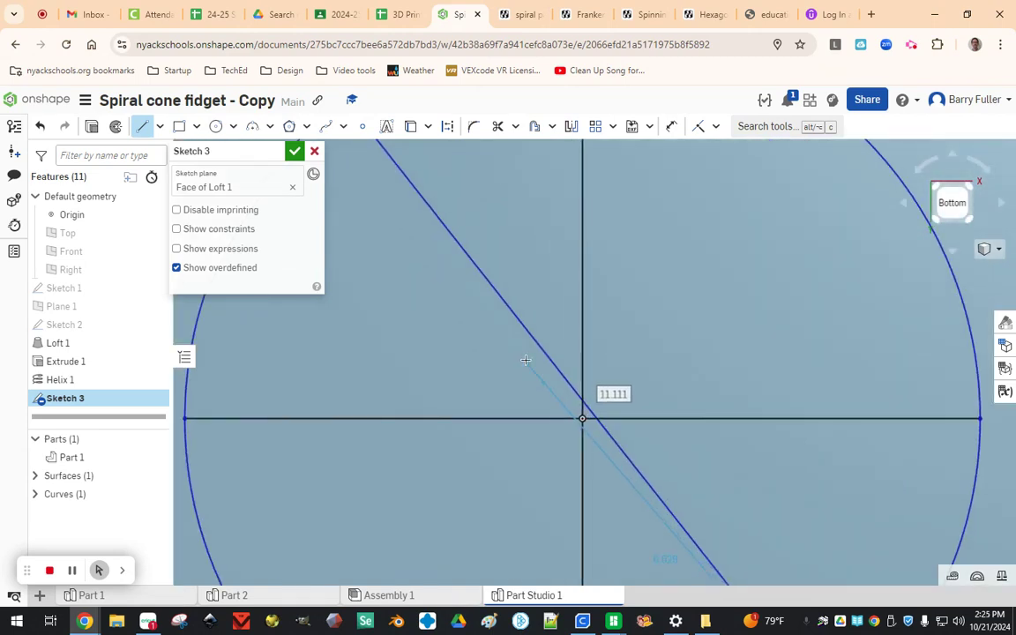
{"action": "key", "text": "Escape"}
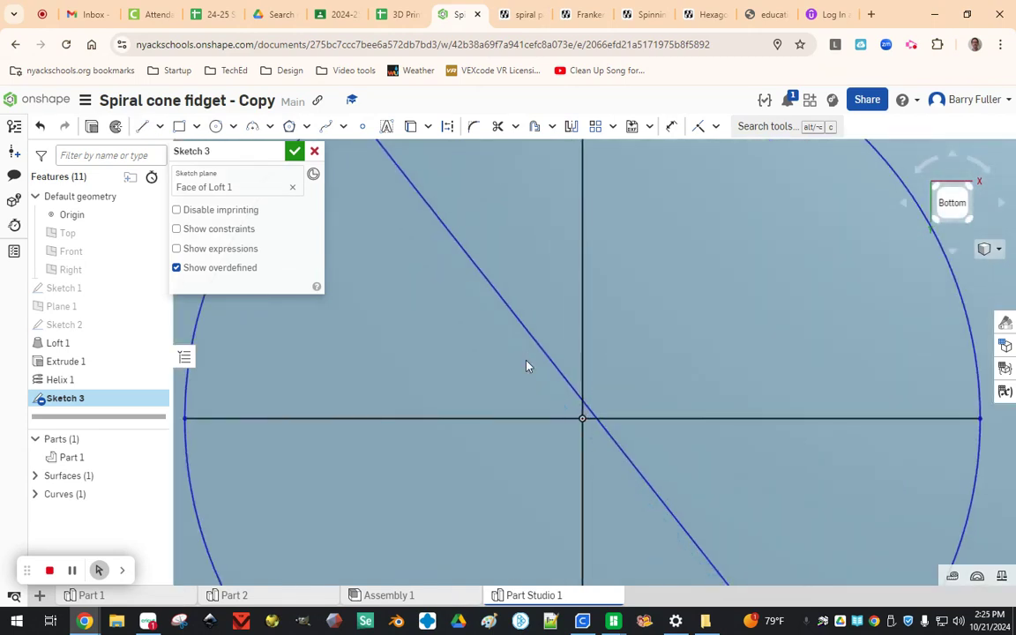
Step: Constrain the diagonal line to be coincident with the origin
{"action": "left_click", "coordinate": [715, 126]}
{"action": "left_click", "coordinate": [712, 155]}
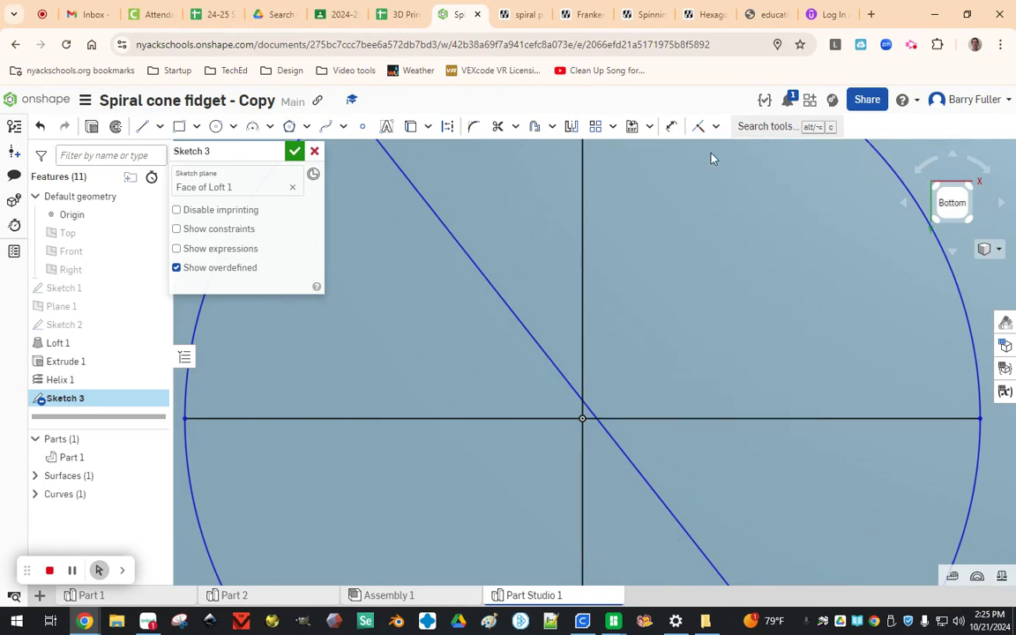
{"action": "left_click", "coordinate": [701, 128]}
{"action": "left_click", "coordinate": [588, 404]}
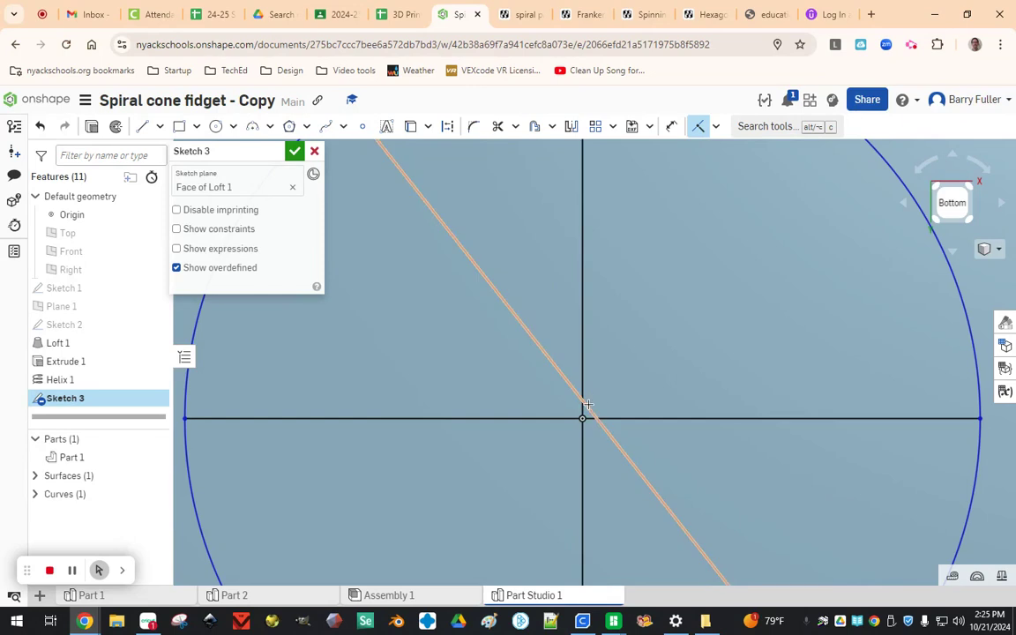
{"action": "left_click", "coordinate": [582, 418]}
{"action": "scroll", "coordinate": [553, 402], "scroll_direction": "down", "scroll_amount": 4}
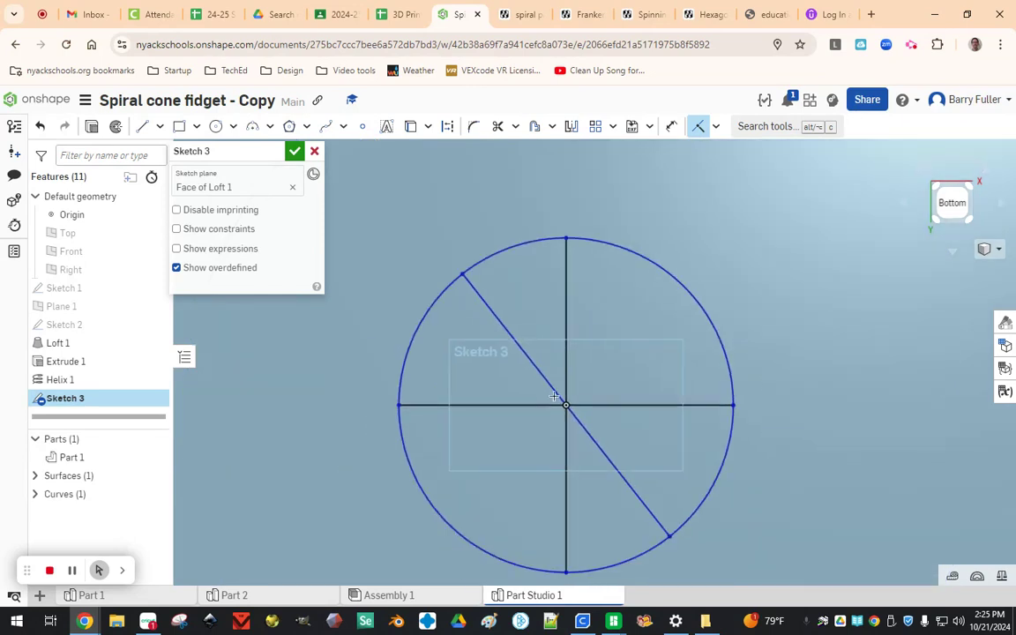
Step: Dimension the angle between the diagonal and the vertical line at 30 degrees
{"action": "key", "text": "d"}
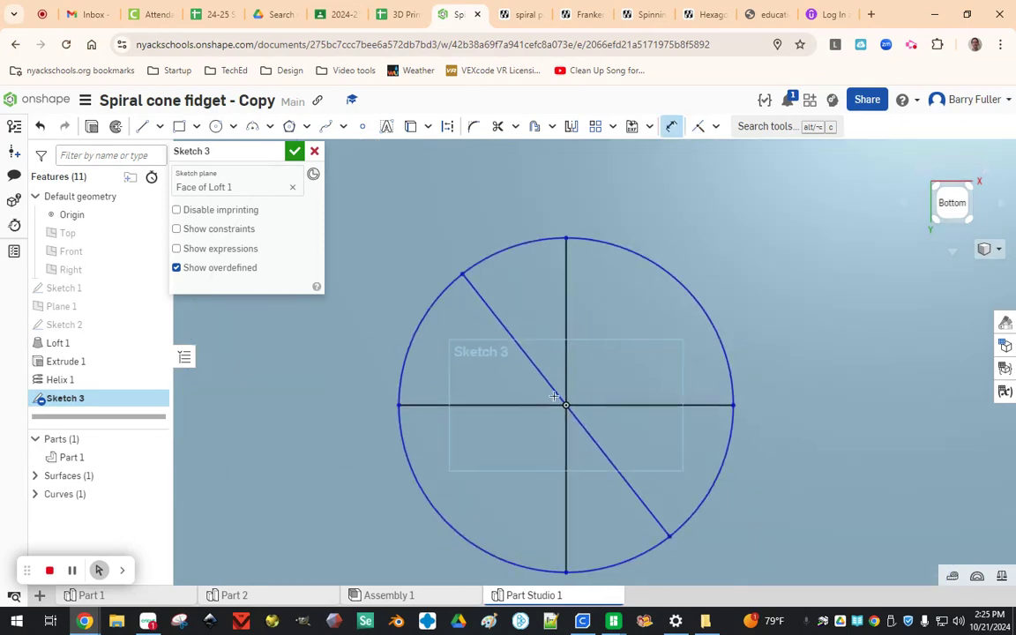
{"action": "left_click", "coordinate": [502, 320]}
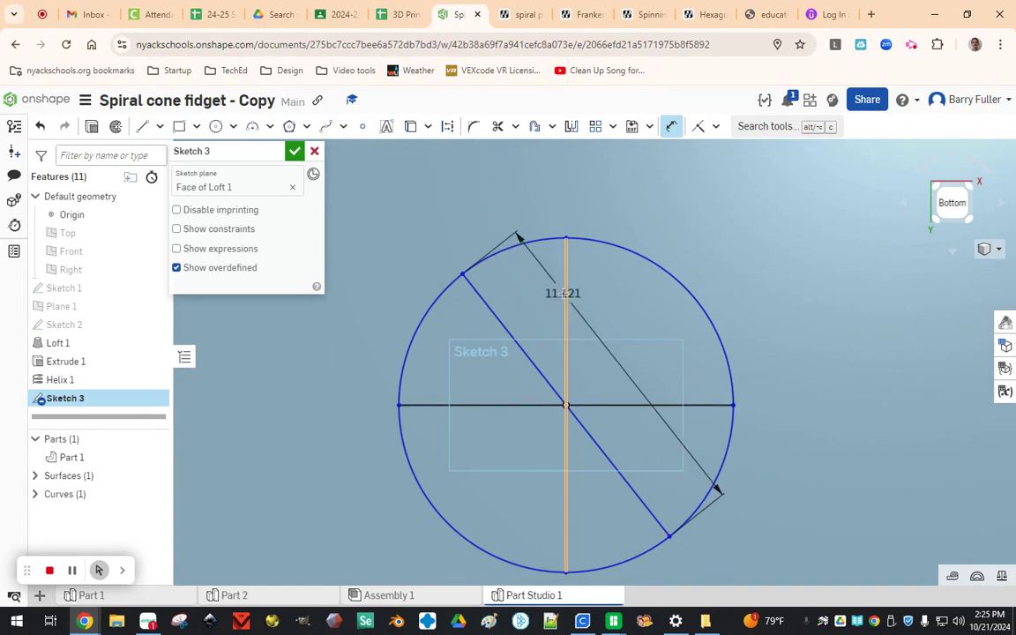
{"action": "left_click", "coordinate": [565, 299]}
{"action": "left_click", "coordinate": [554, 291]}
{"action": "type", "text": "30"}
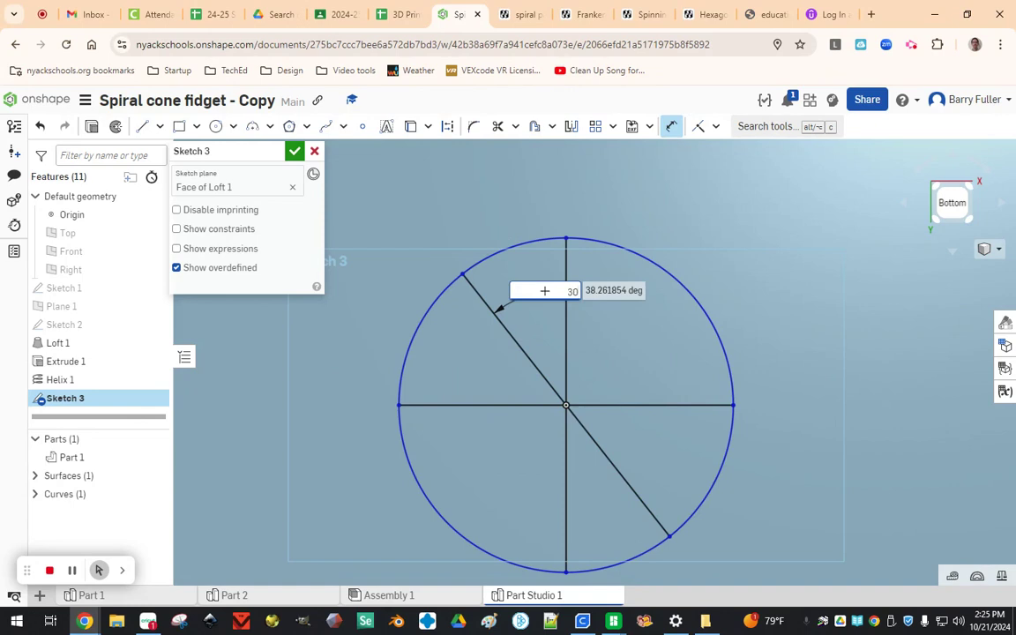
{"action": "key", "text": "Return"}
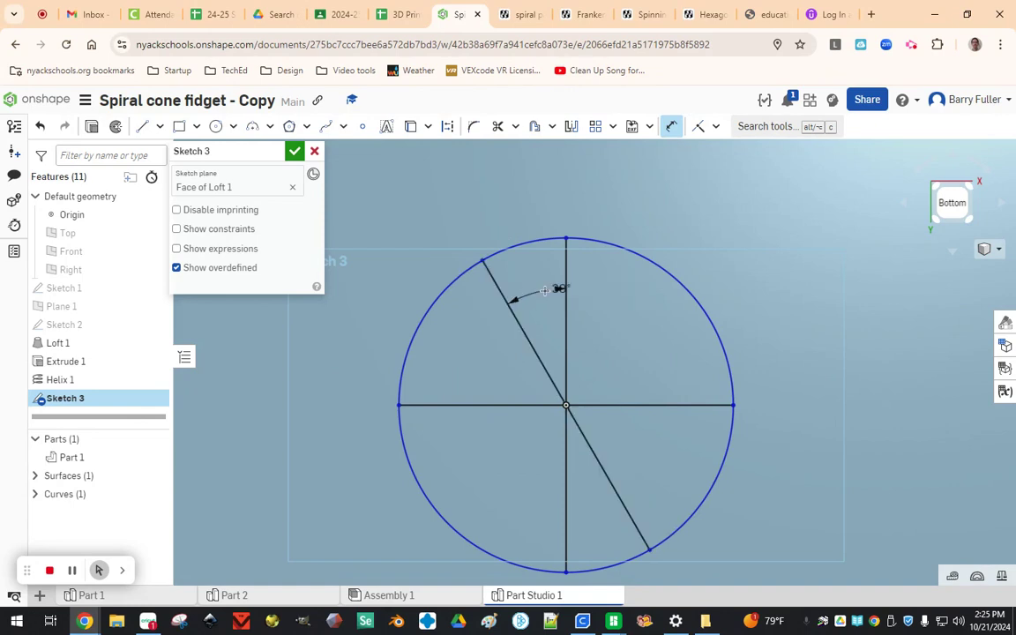
Step: Draw a second diagonal across the circle, from lower-left to upper-right arc, and make it coincident with the origin
{"action": "key", "text": "l"}
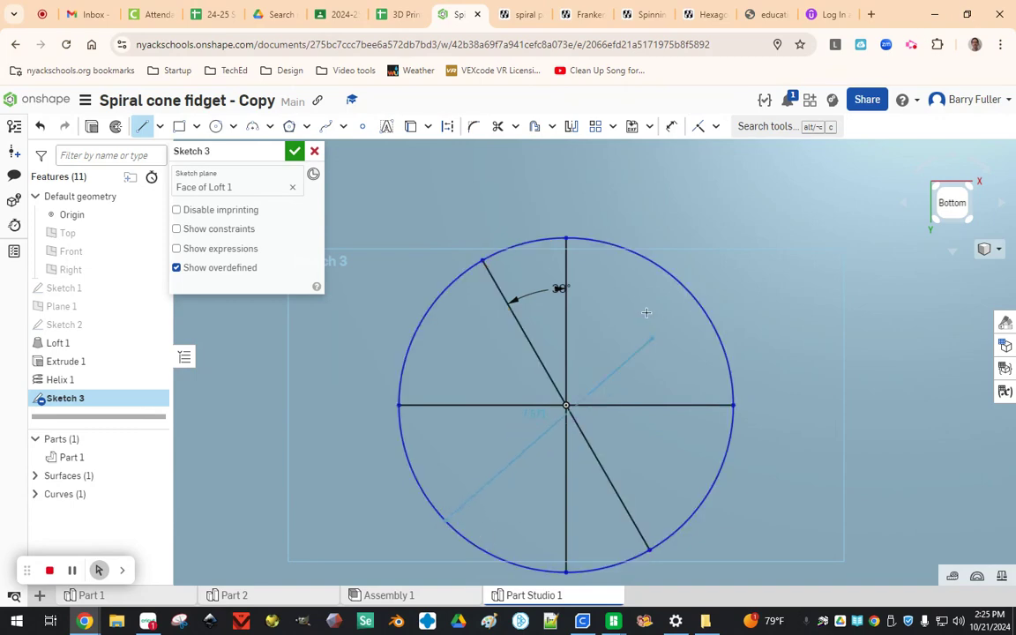
{"action": "left_click", "coordinate": [680, 282]}
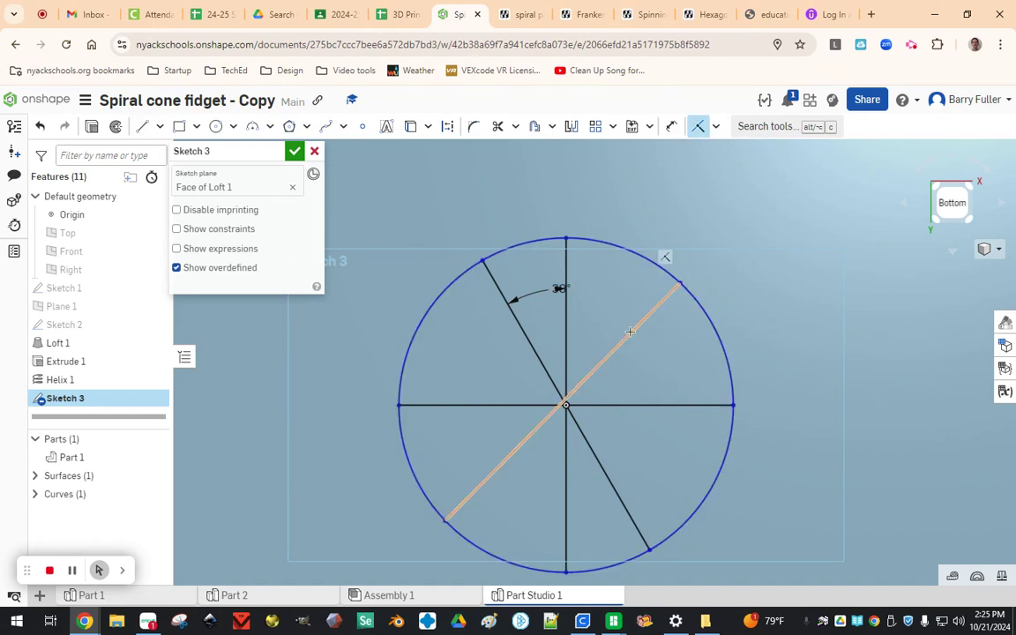
{"action": "left_click", "coordinate": [525, 440]}
{"action": "scroll", "coordinate": [525, 440], "scroll_direction": "up", "scroll_amount": 3}
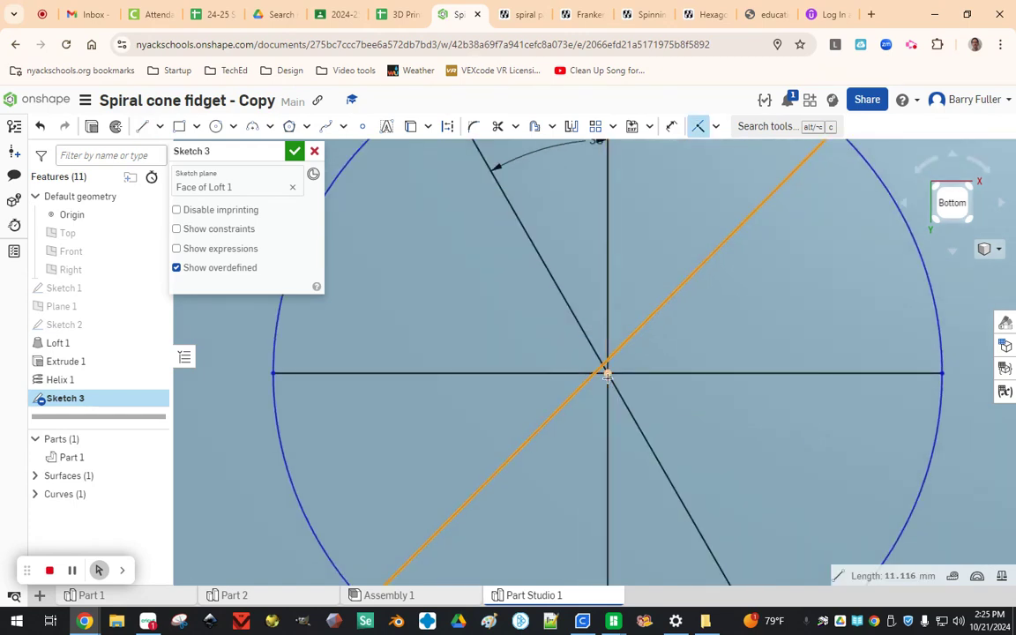
{"action": "key", "text": "Escape"}
Step: Dimension the angle between the second diagonal and the vertical line at 30 degrees
{"action": "left_click", "coordinate": [652, 331]}
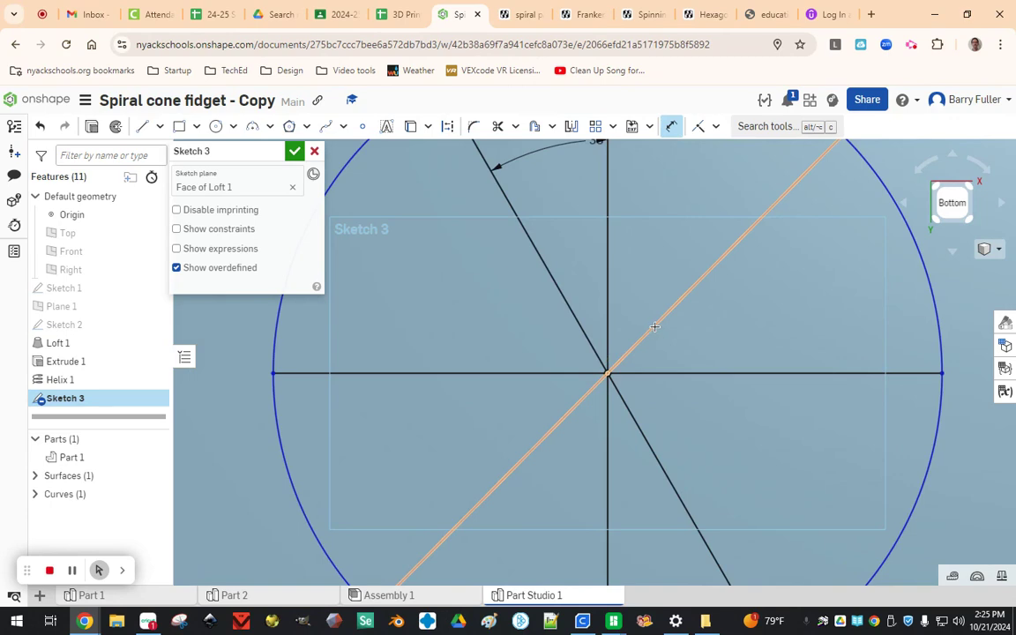
{"action": "left_click", "coordinate": [608, 269]}
{"action": "left_click", "coordinate": [658, 258]}
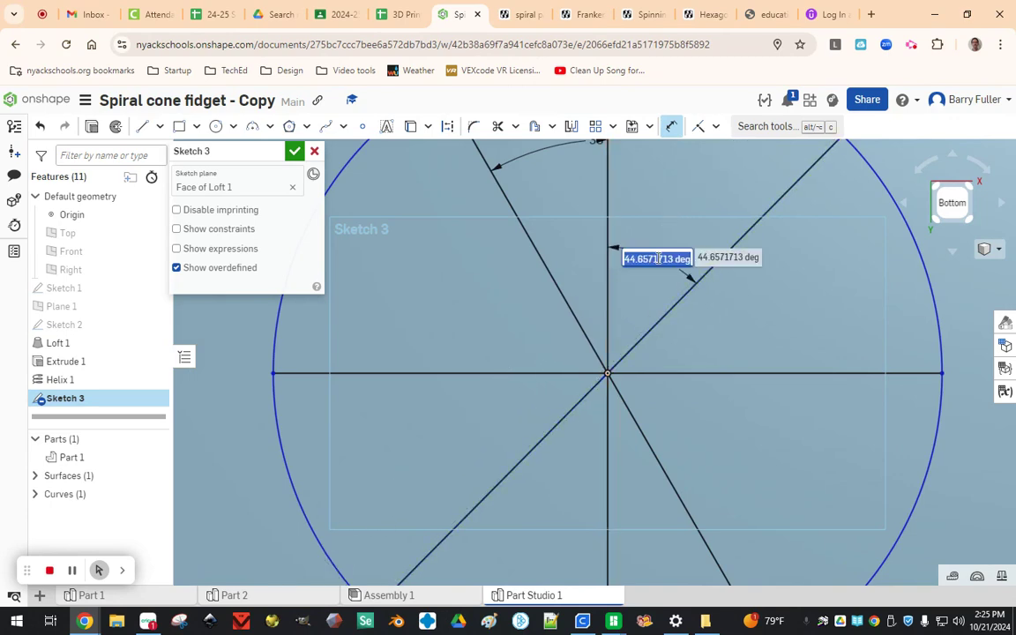
{"action": "type", "text": "30"}
{"action": "key", "text": "Return"}
{"action": "scroll", "coordinate": [812, 264], "scroll_direction": "down", "scroll_amount": 4}
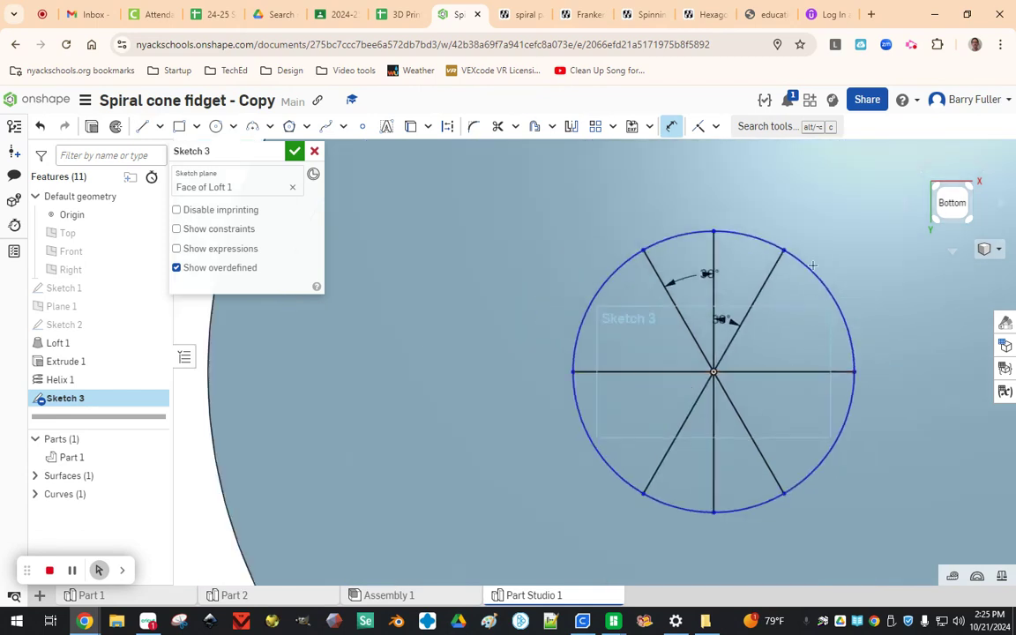
Step: Draw a line continuing the upper-left diagonal outward from its endpoint on the circle, stopping short of the cone face's edge
{"action": "mouse_move", "coordinate": [874, 322]}
{"action": "middle_mouse_down"}
{"action": "mouse_move", "coordinate": [795, 374]}
{"action": "mouse_move", "coordinate": [802, 426]}
{"action": "middle_mouse_up"}
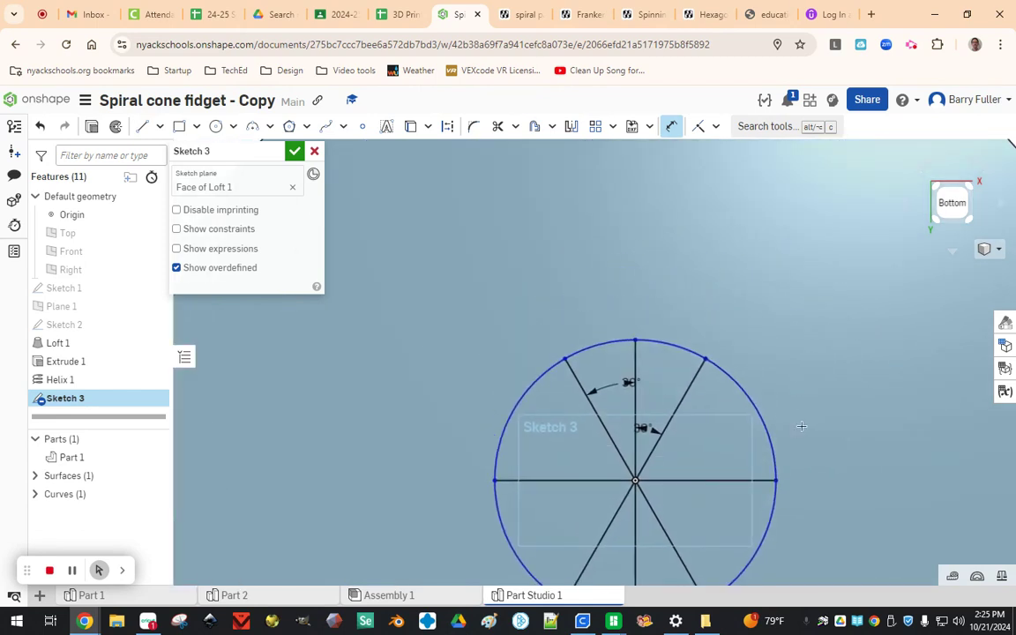
{"action": "mouse_move", "coordinate": [759, 336]}
{"action": "middle_mouse_down"}
{"action": "mouse_move", "coordinate": [753, 350]}
{"action": "mouse_move", "coordinate": [732, 316]}
{"action": "middle_mouse_up"}
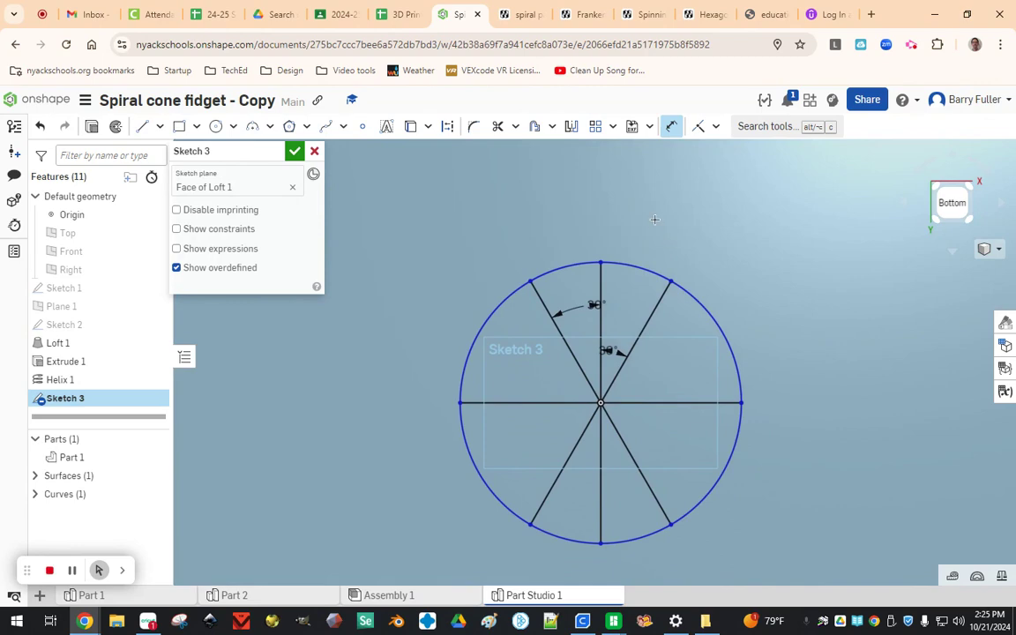
{"action": "scroll", "coordinate": [655, 220], "scroll_direction": "down", "scroll_amount": 5}
{"action": "scroll", "coordinate": [658, 254], "scroll_direction": "up", "scroll_amount": 3}
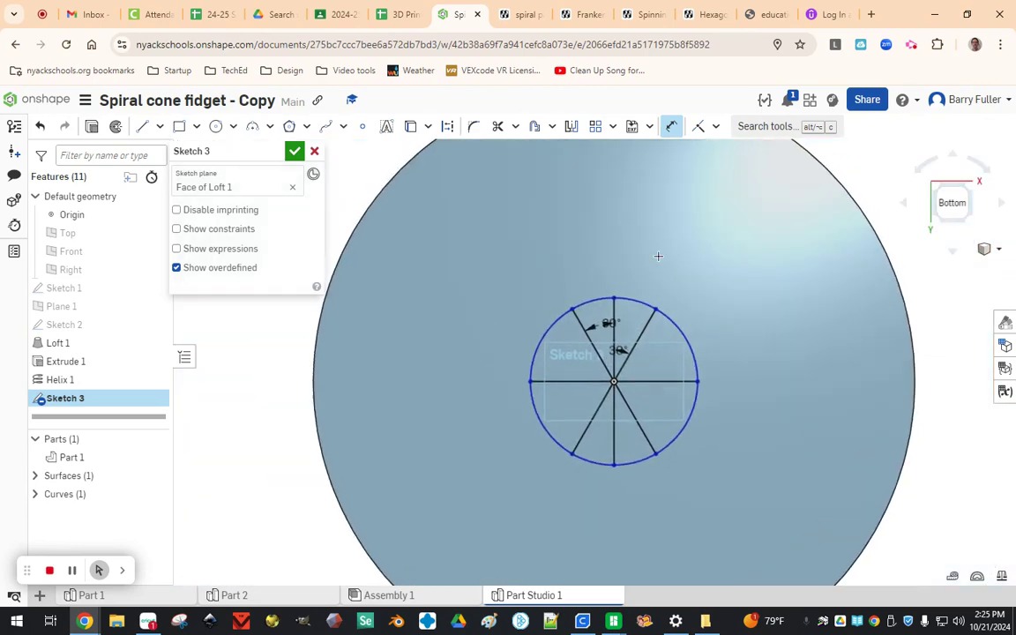
{"action": "middle_click_drag", "start_coordinate": [658, 255], "coordinate": [580, 294]}
{"action": "key", "text": "Escape"}
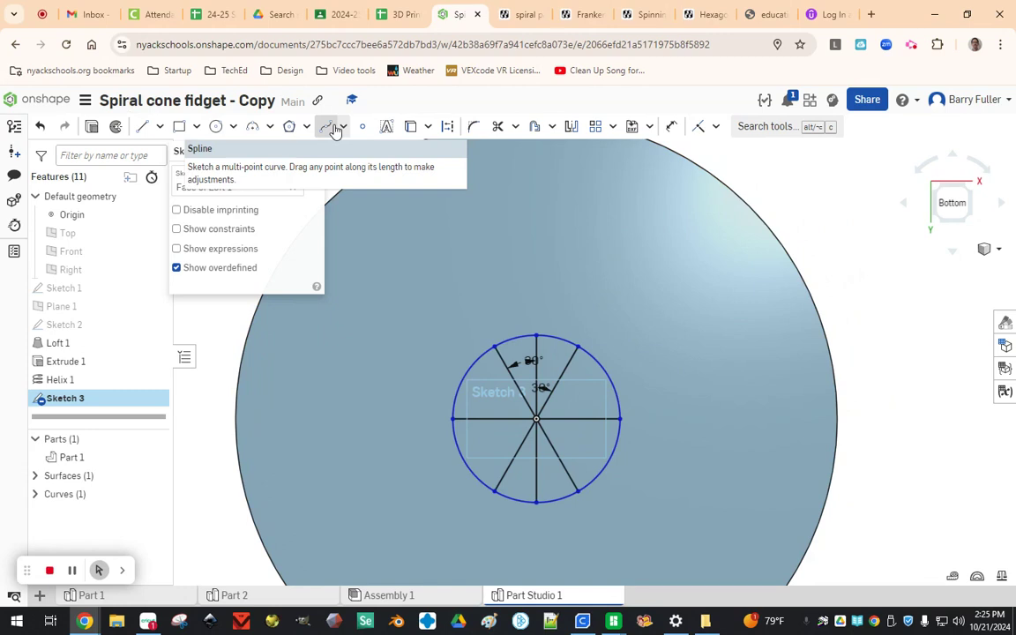
{"action": "left_click", "coordinate": [331, 128]}
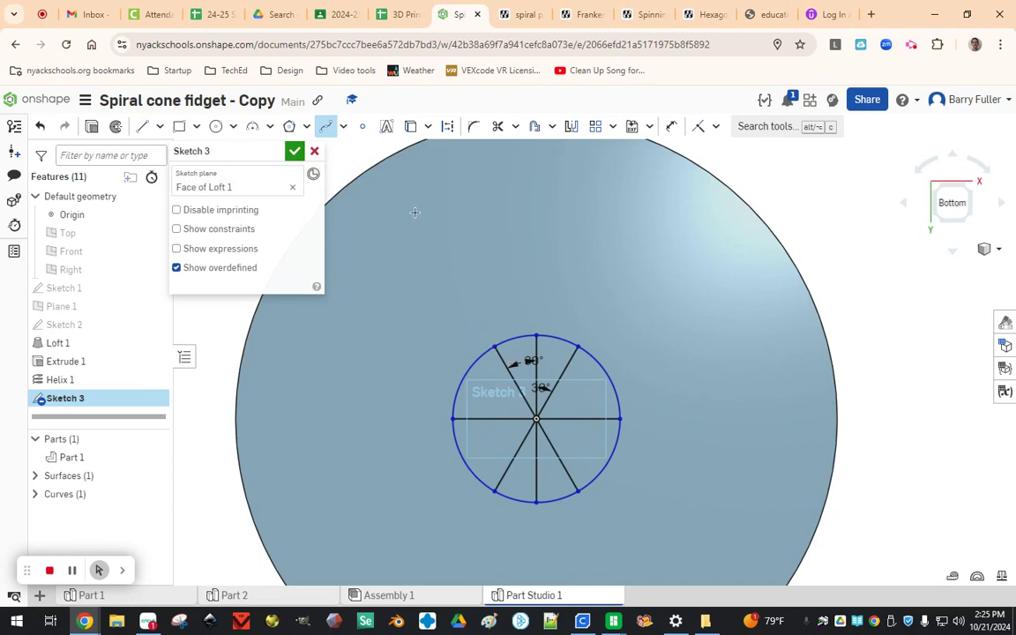
{"action": "key", "text": "l"}
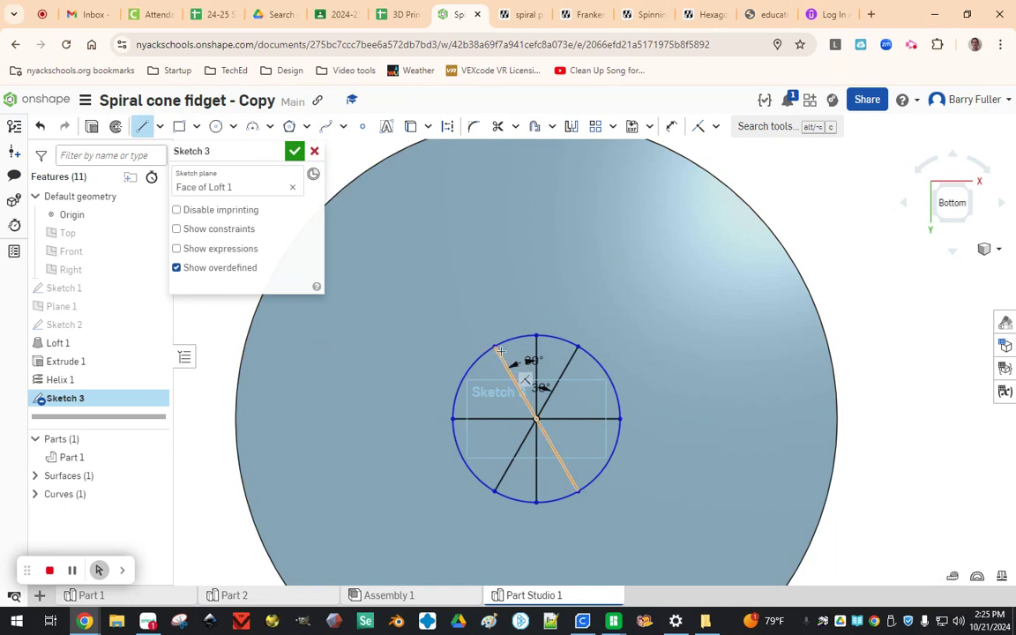
{"action": "left_click", "coordinate": [399, 183]}
{"action": "key", "text": "Escape"}
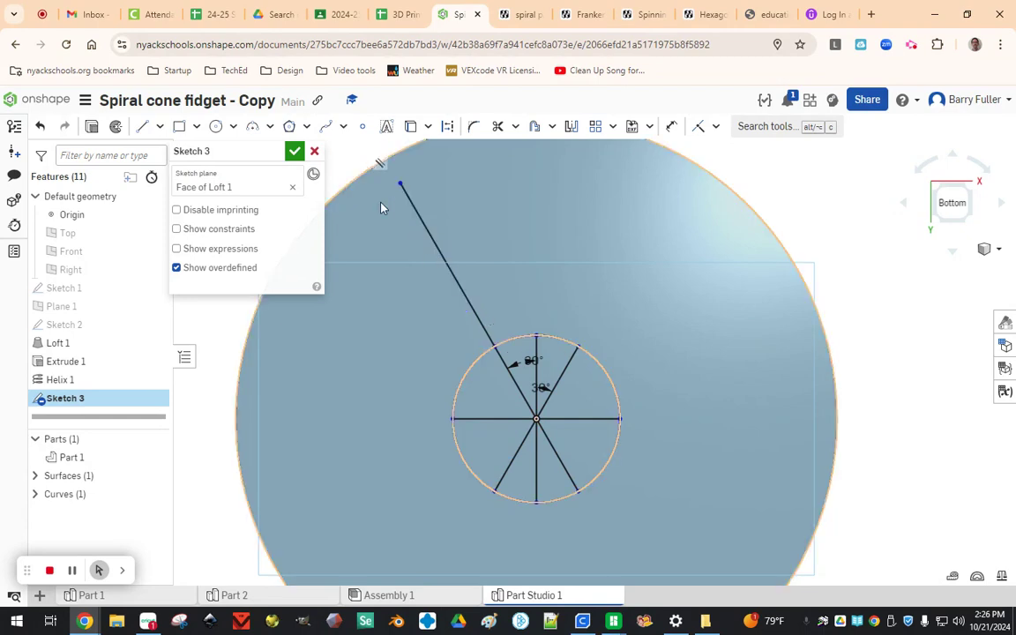
Step: Draw an S-shaped multi-point spline from the extension line's outer end to the circle's top point, and adjust its lower tangent handle
{"action": "left_click", "coordinate": [325, 129]}
{"action": "left_click", "coordinate": [400, 183]}
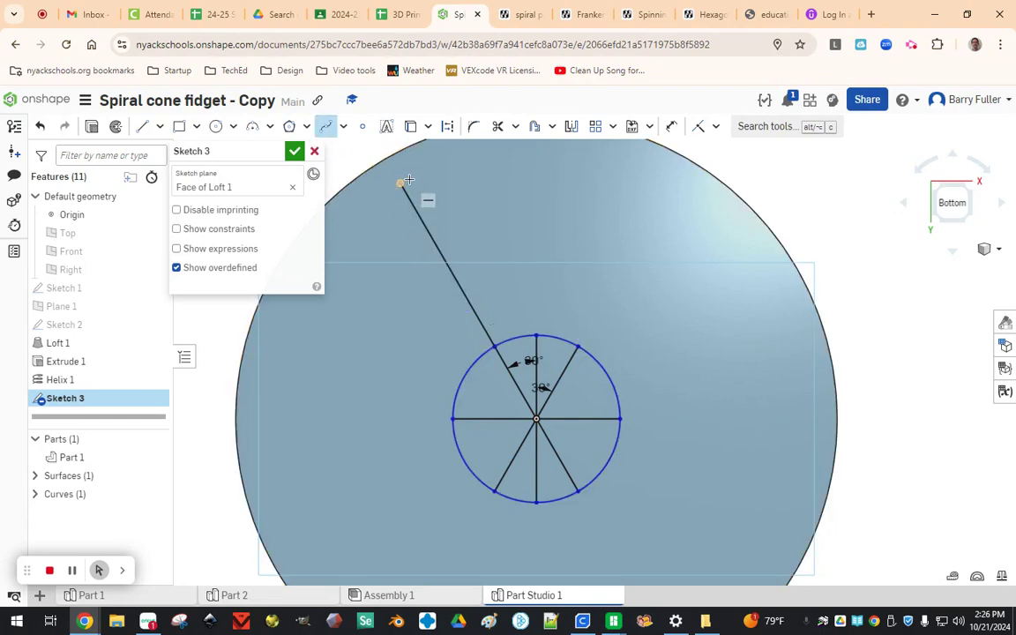
{"action": "left_click", "coordinate": [447, 174]}
{"action": "left_click", "coordinate": [490, 258]}
{"action": "left_click", "coordinate": [500, 293]}
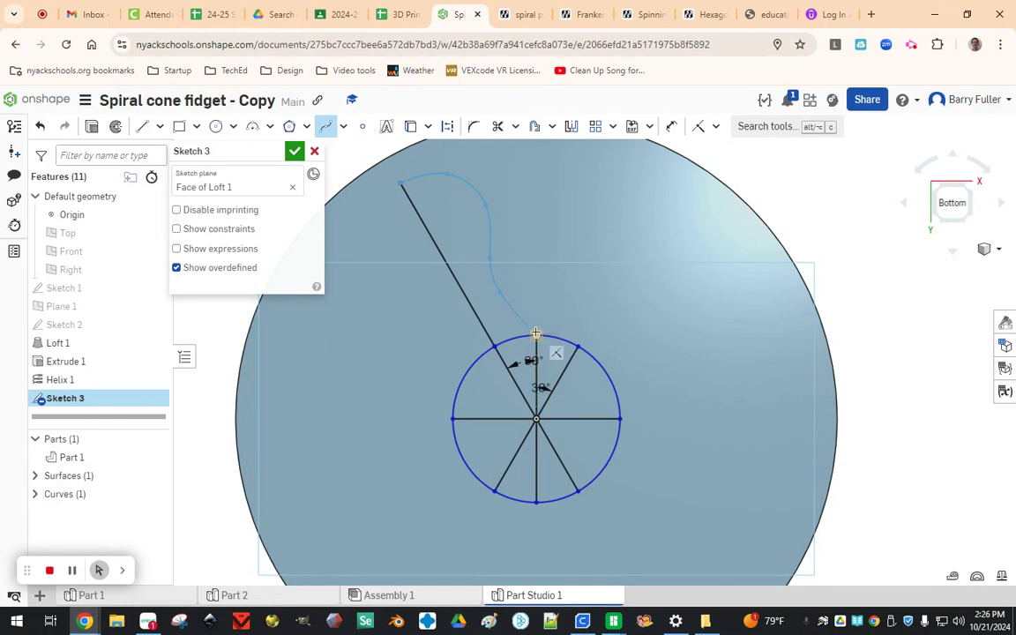
{"action": "double_click", "coordinate": [535, 334]}
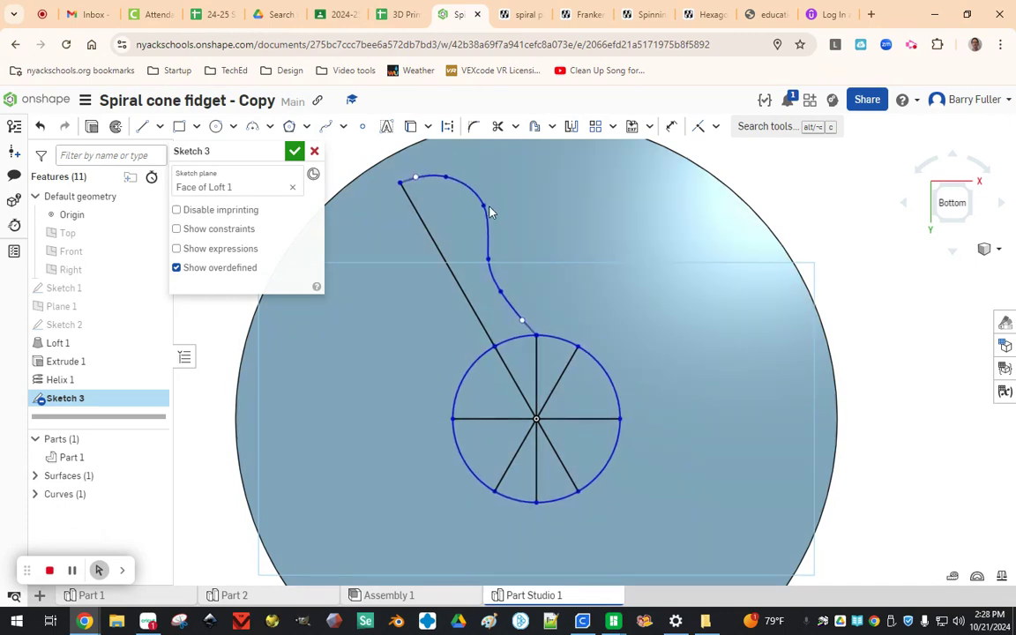
{"action": "left_click_drag", "start_coordinate": [506, 292], "coordinate": [504, 331]}
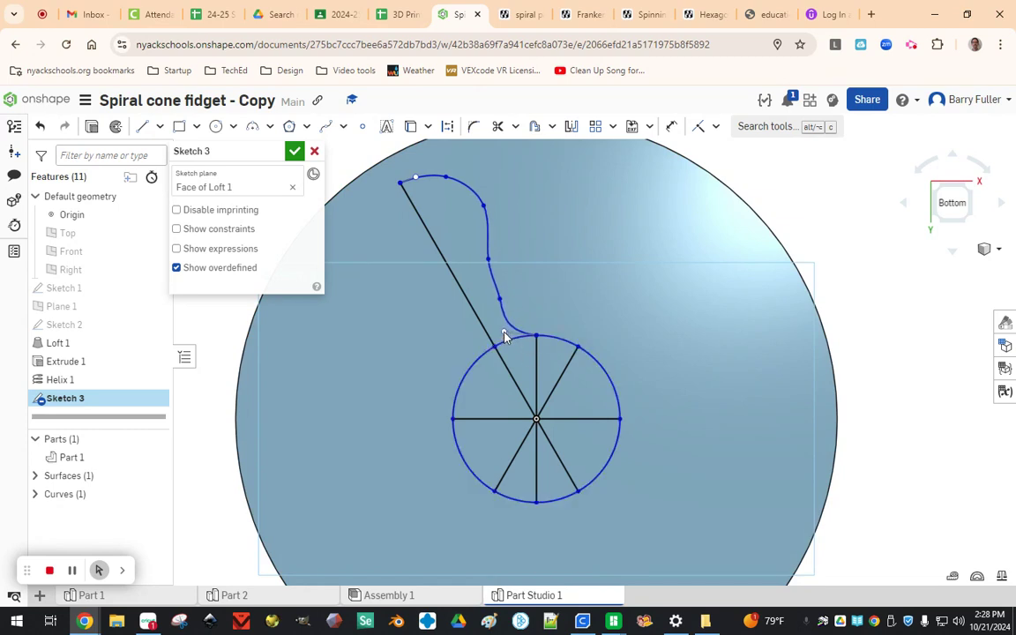
Step: Mirror the spline about the vertical line, and mirror that copy about the upper-right diagonal to form the upper-right petal
{"action": "scroll", "coordinate": [526, 286], "scroll_direction": "down", "scroll_amount": 3}
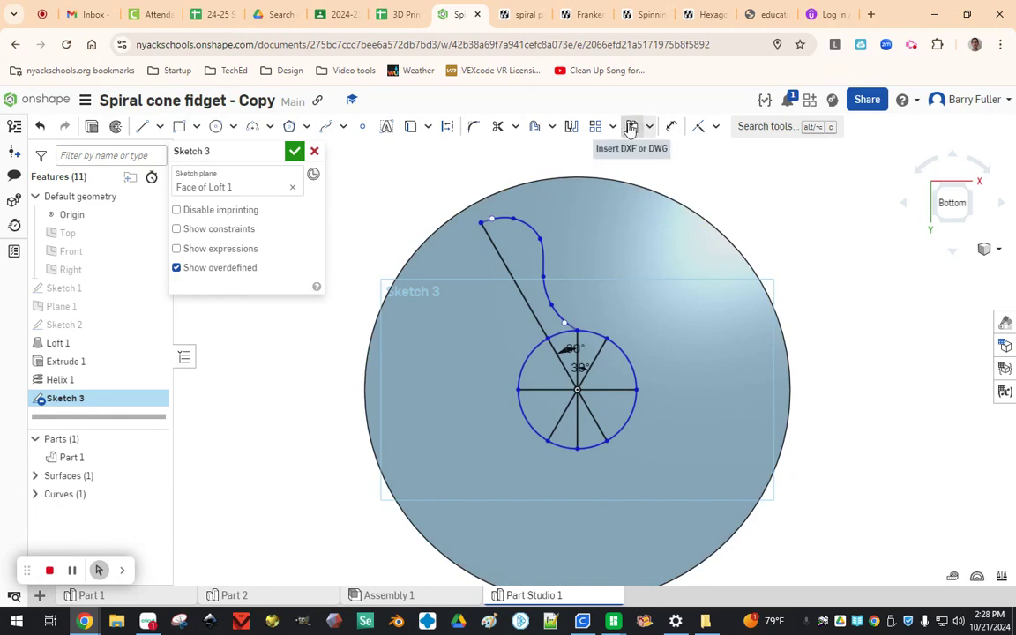
{"action": "left_click", "coordinate": [575, 128]}
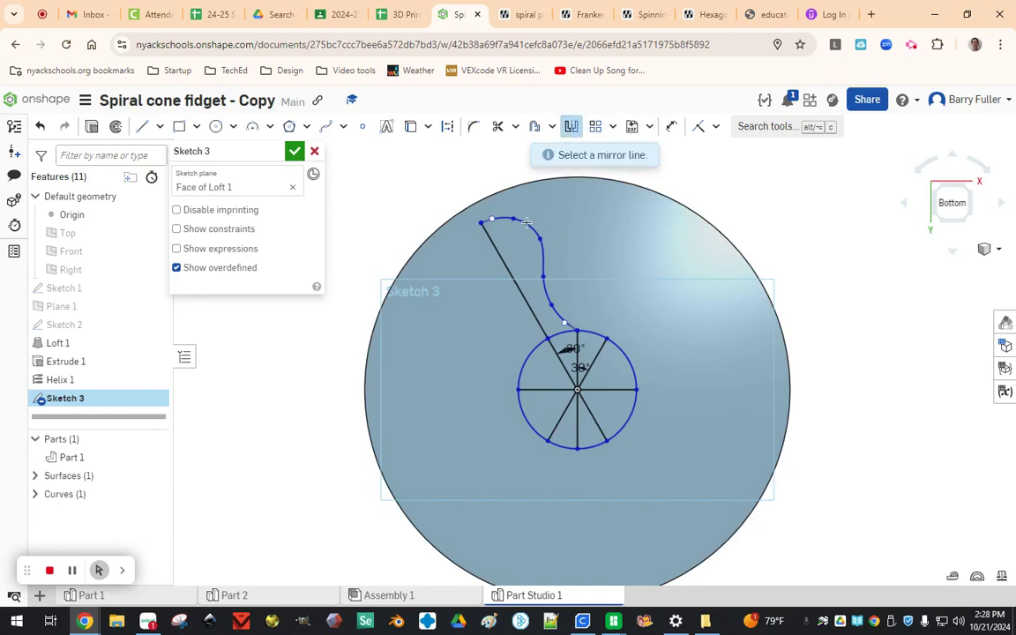
{"action": "left_click", "coordinate": [578, 341]}
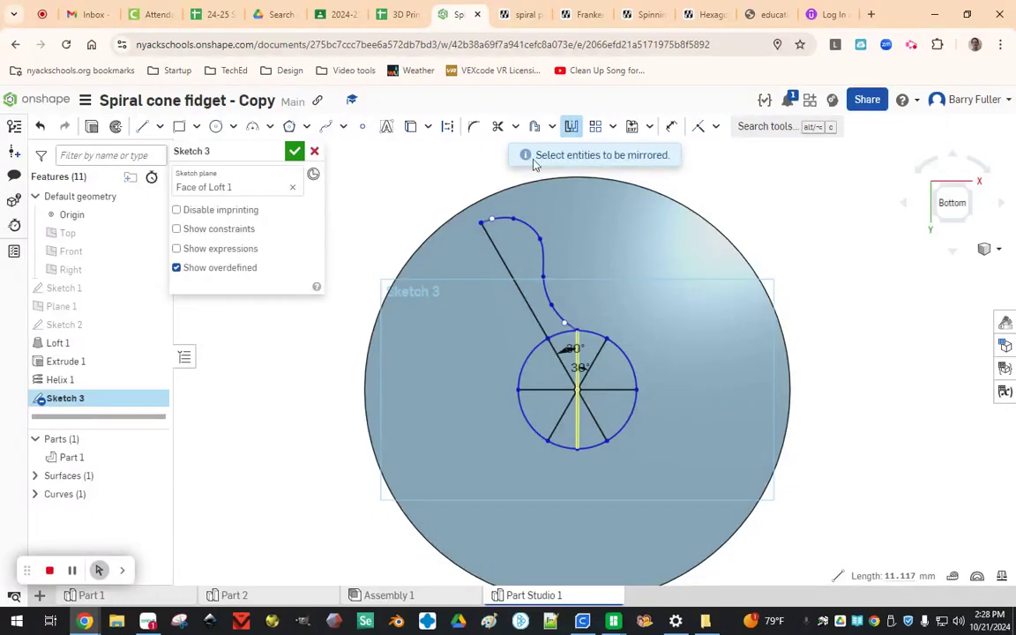
{"action": "left_click", "coordinate": [531, 226]}
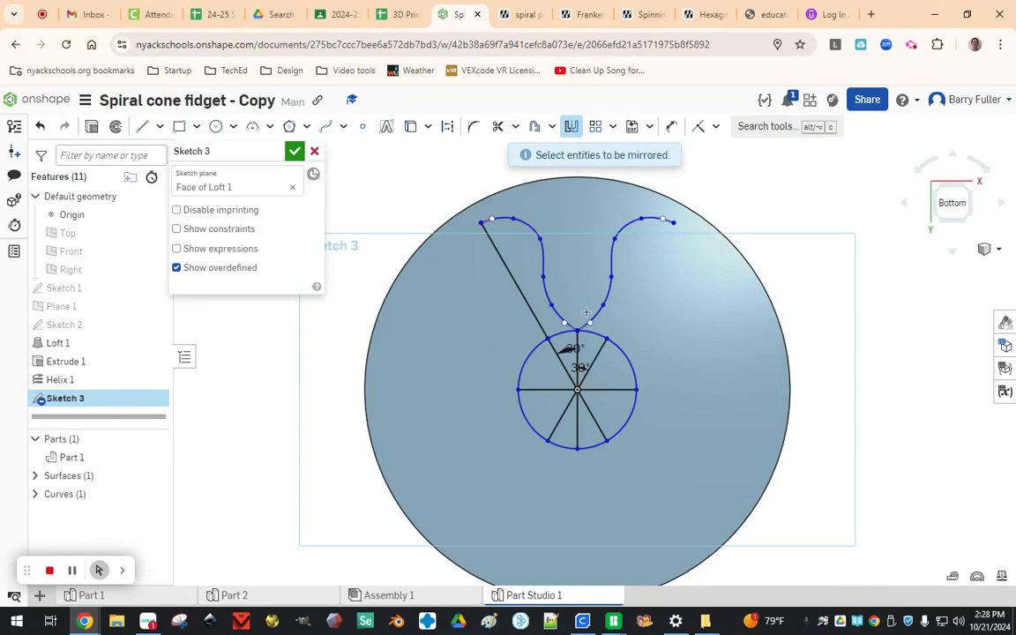
{"action": "left_click", "coordinate": [572, 128]}
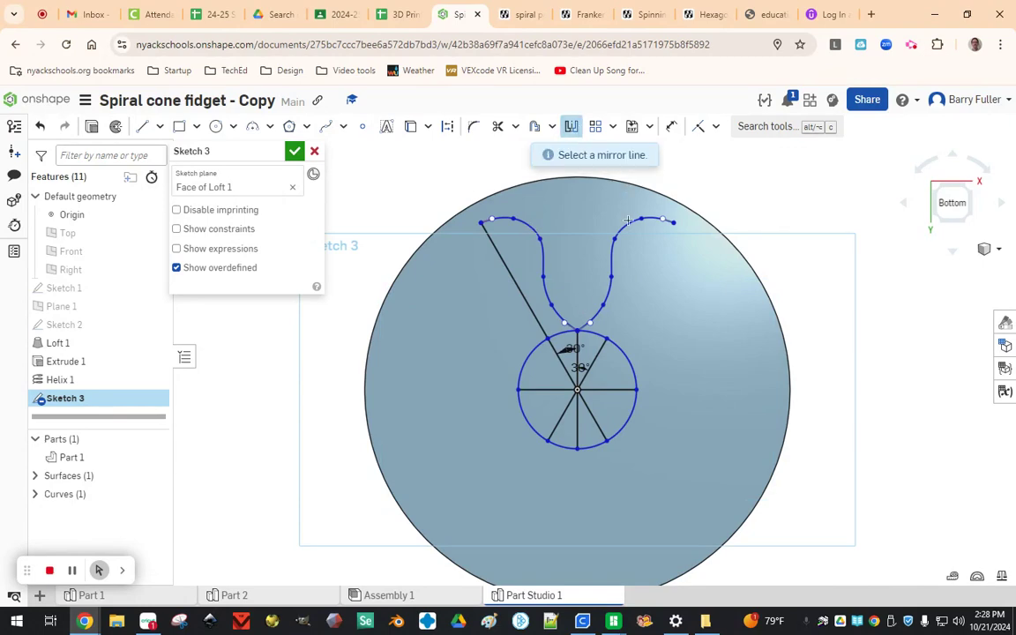
{"action": "left_click", "coordinate": [599, 351]}
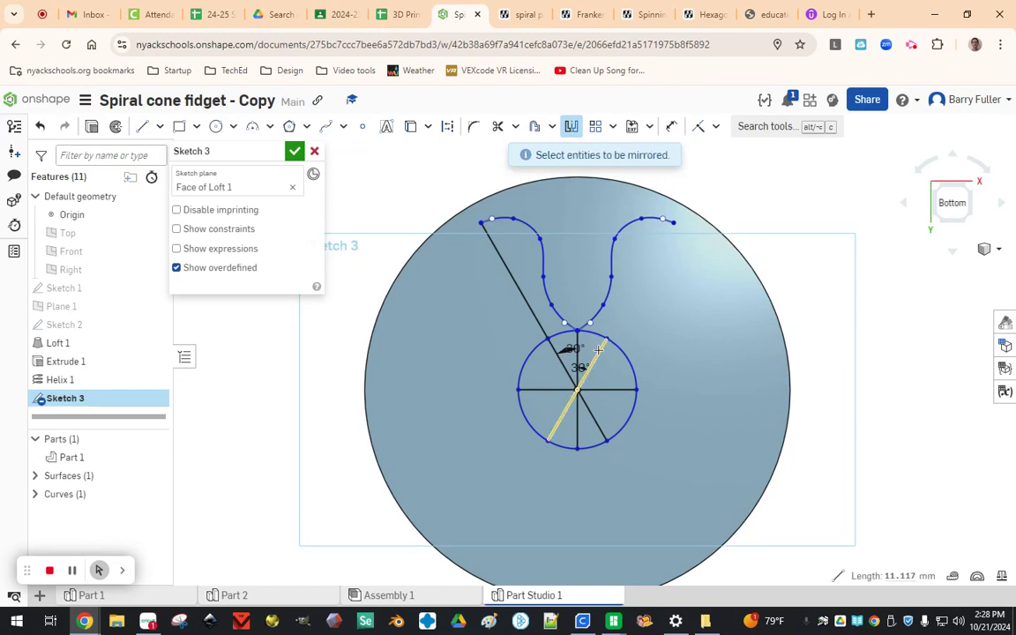
{"action": "left_click", "coordinate": [610, 250]}
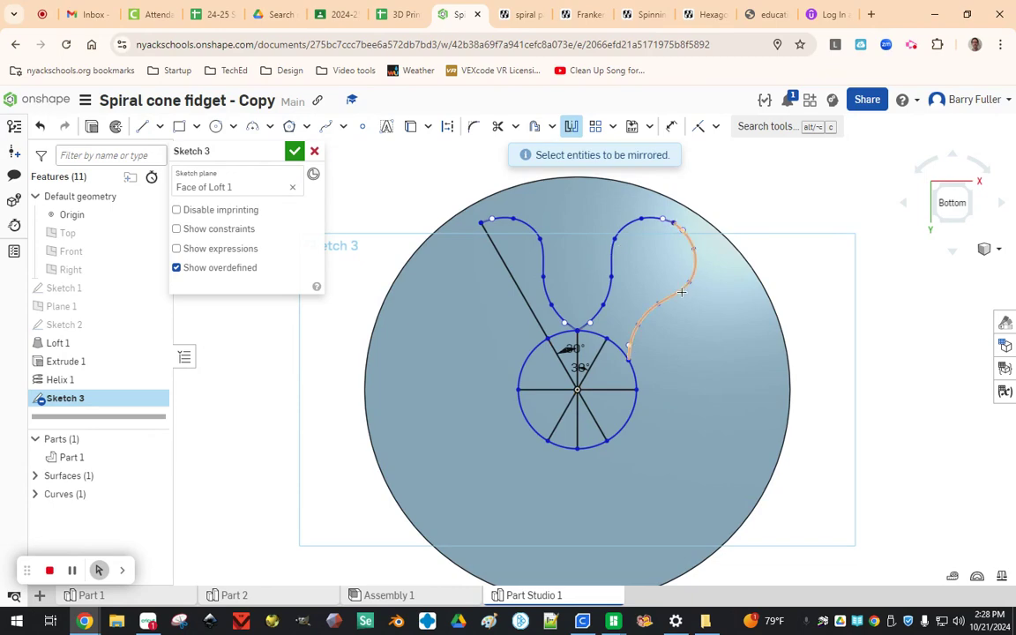
Step: Mirror the original spline about the upper-left extension line to complete the upper-left petal
{"action": "scroll", "coordinate": [679, 330], "scroll_direction": "up", "scroll_amount": 3}
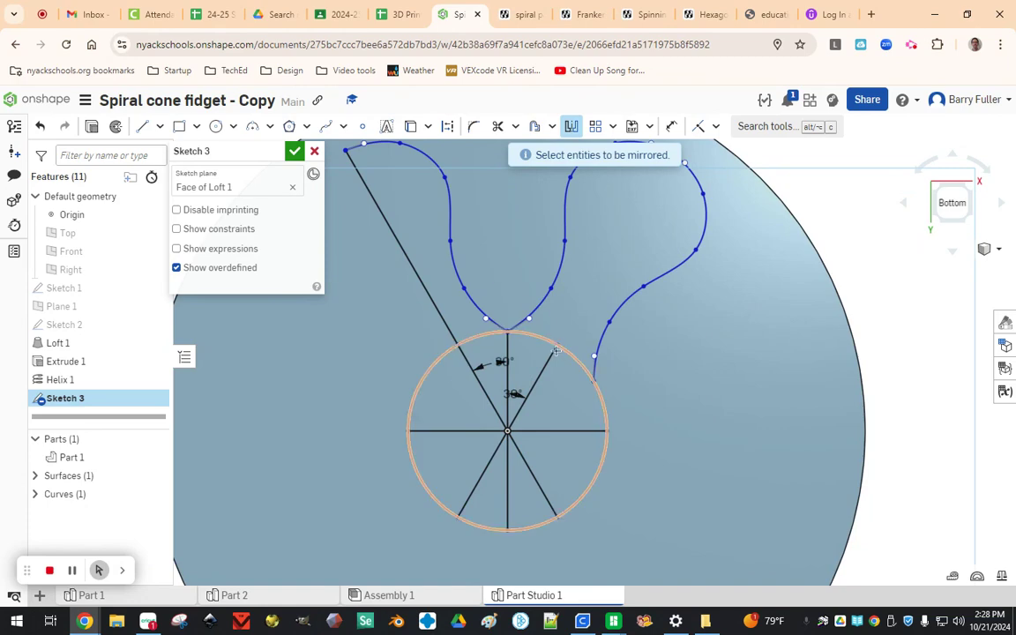
{"action": "scroll", "coordinate": [539, 274], "scroll_direction": "down", "scroll_amount": 2}
{"action": "left_click", "coordinate": [572, 126]}
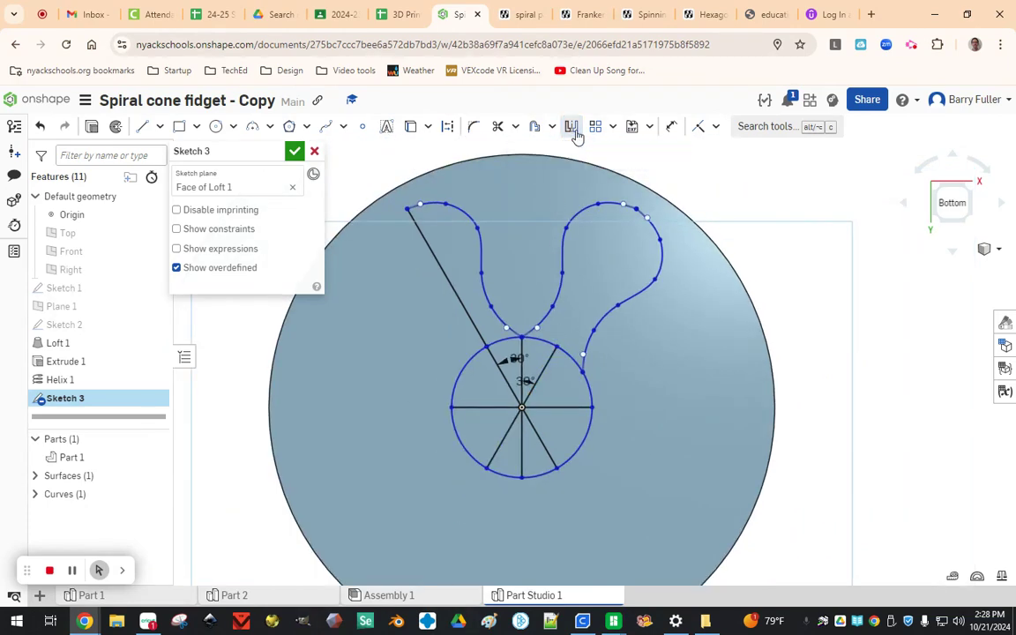
{"action": "left_click", "coordinate": [471, 325]}
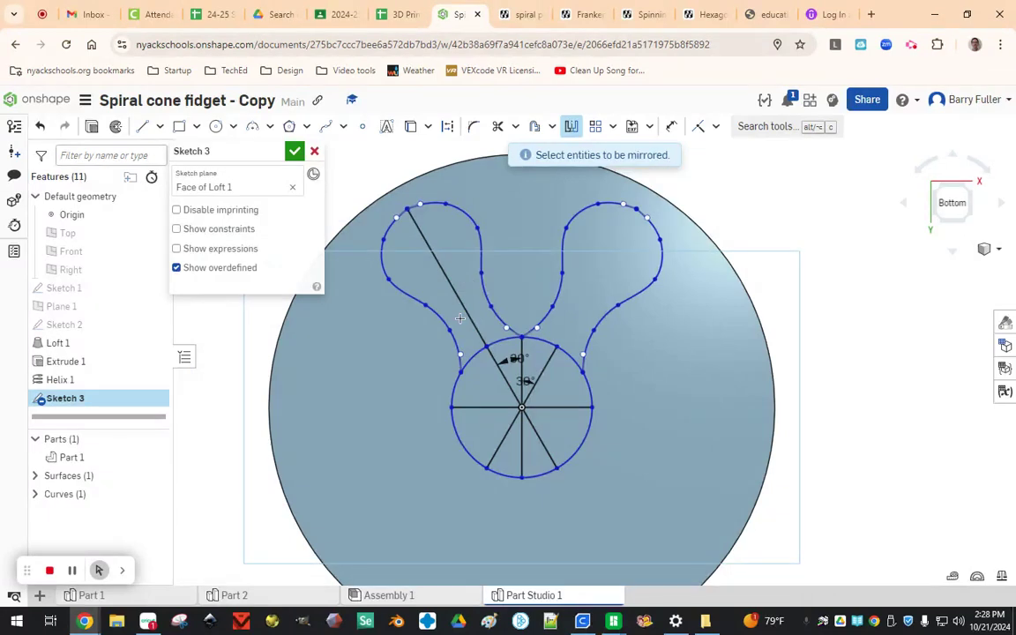
Step: Mirror the four splines of both upper petals about the horizontal line to create the two lower petals
{"action": "left_click", "coordinate": [570, 128]}
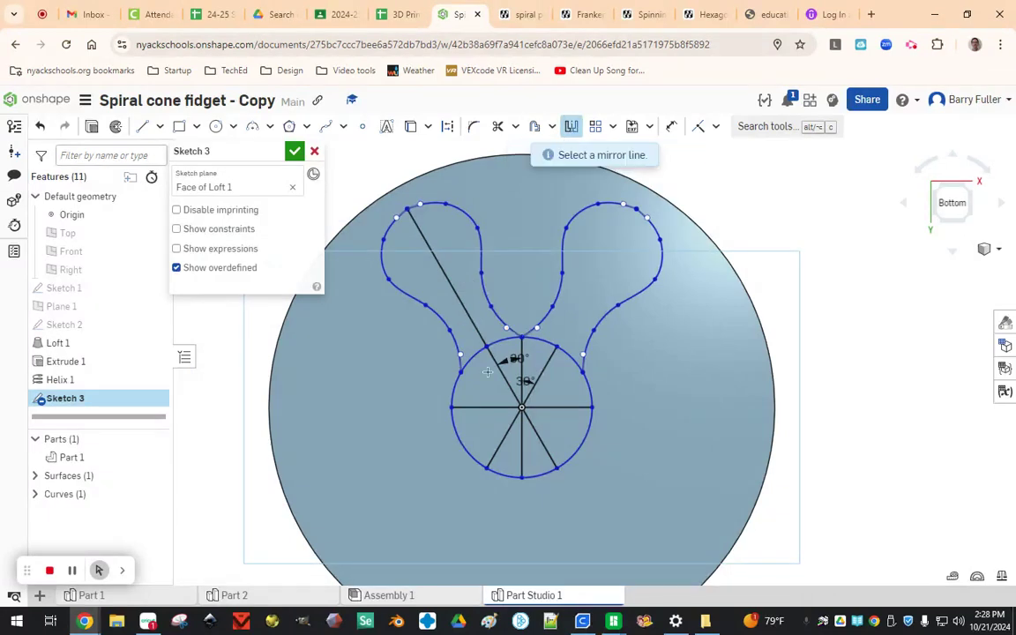
{"action": "left_click", "coordinate": [481, 408]}
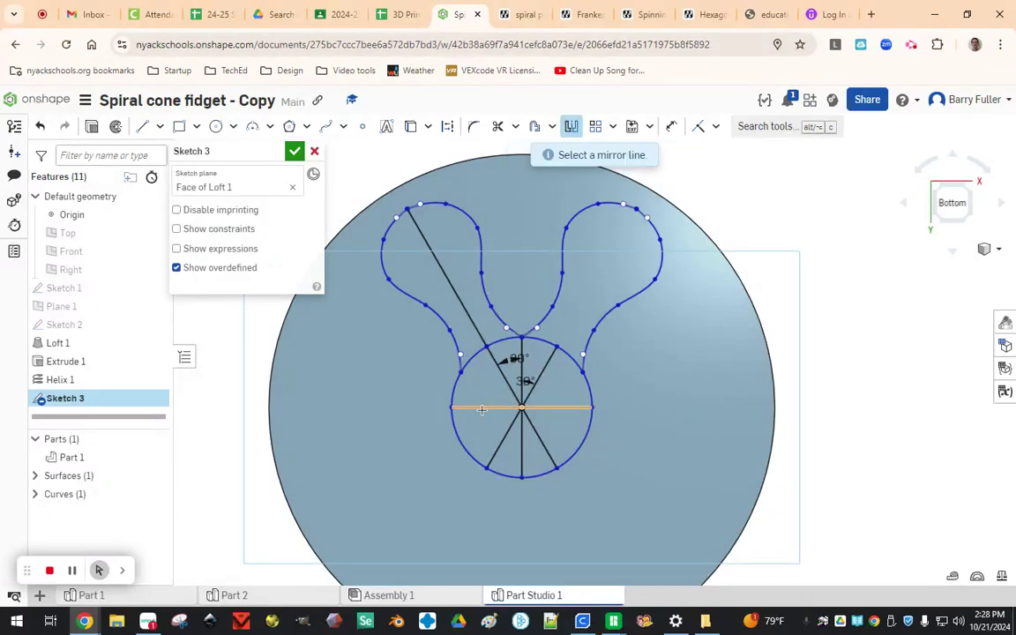
{"action": "left_click", "coordinate": [436, 315]}
{"action": "key", "text": "Escape"}
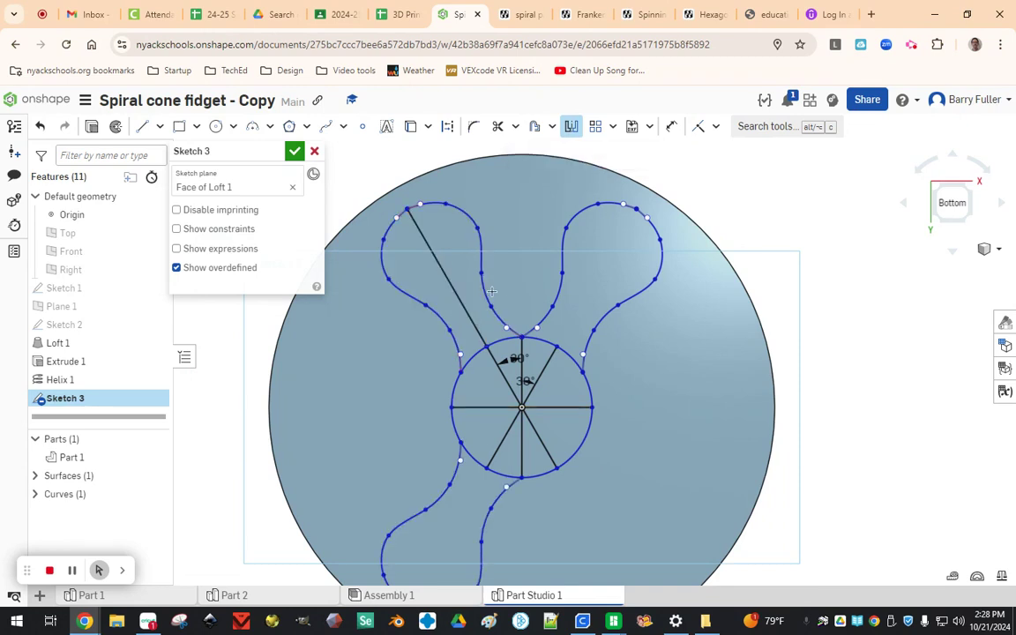
{"action": "left_click", "coordinate": [556, 280]}
{"action": "left_click", "coordinate": [610, 315]}
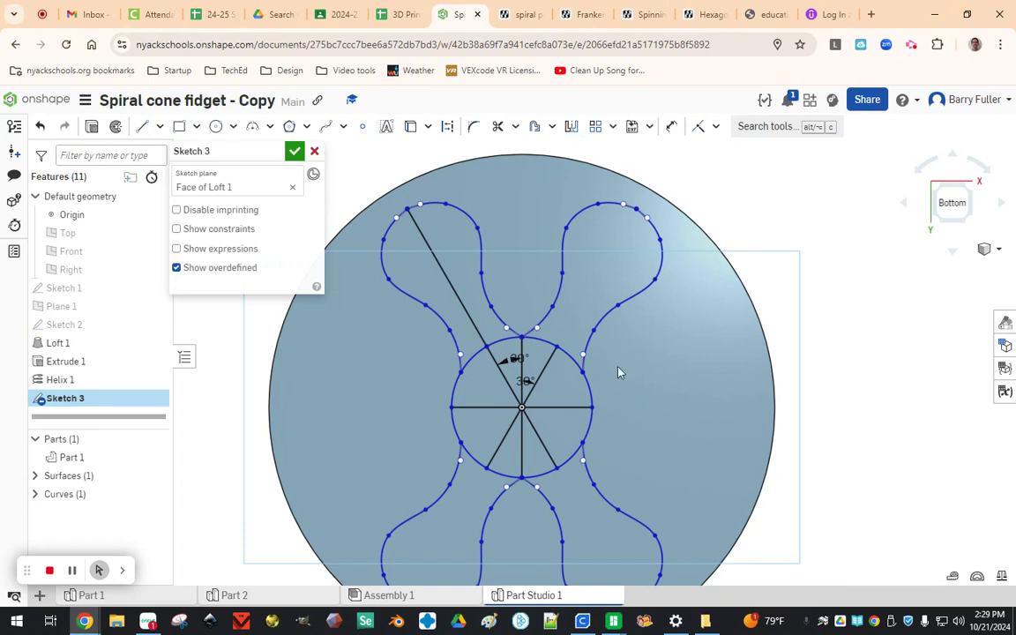
Step: Draw a line across the circle from the lower-left petal's outer base point to the upper-right petal's outer base point
{"action": "key", "text": "l"}
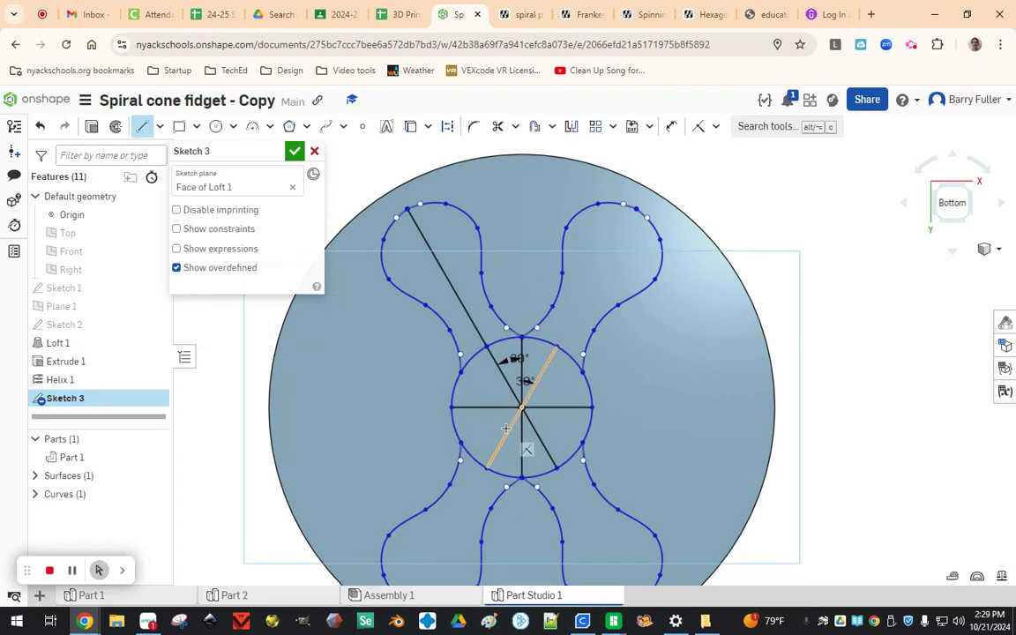
{"action": "left_click", "coordinate": [459, 439]}
{"action": "left_click", "coordinate": [581, 375]}
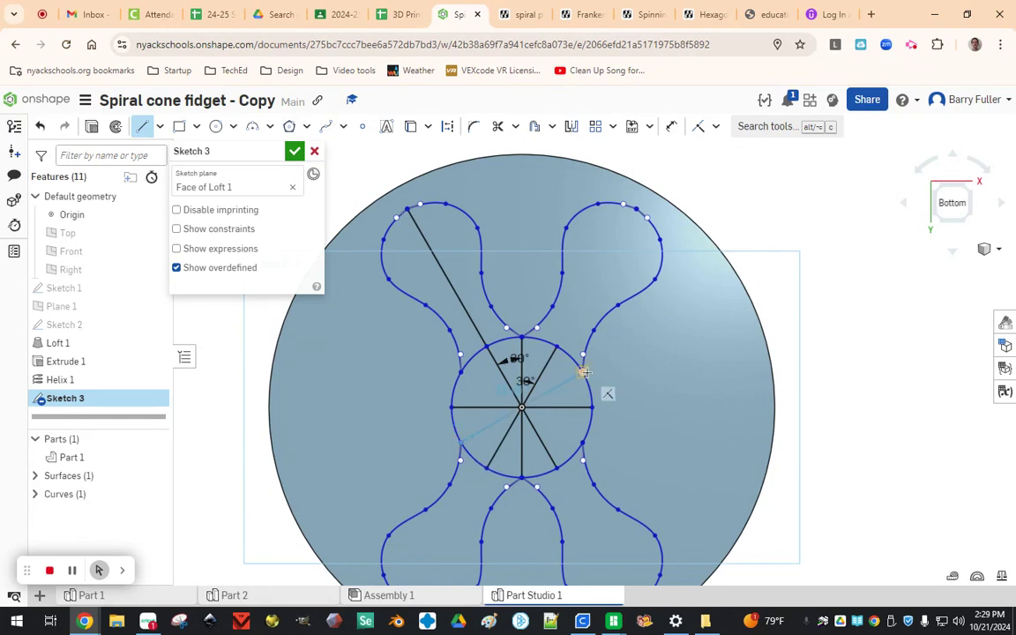
{"action": "key", "text": "Escape"}
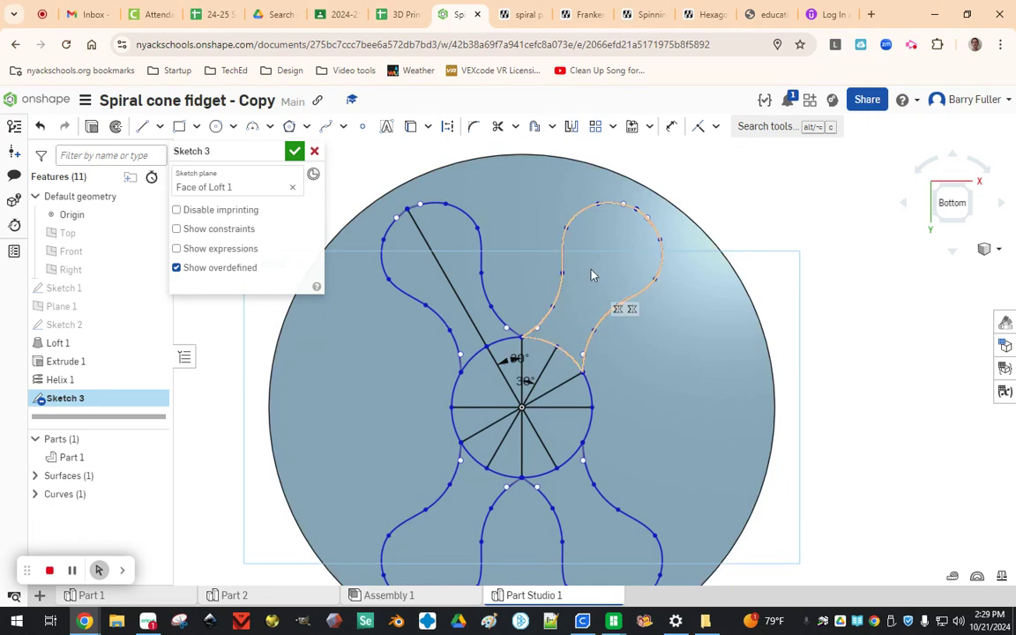
Step: Mirror the upper-right petal's outer spline about the new diagonal, and mirror the resulting curve about the horizontal line to close the right petal
{"action": "left_click", "coordinate": [572, 126]}
{"action": "left_click", "coordinate": [569, 378]}
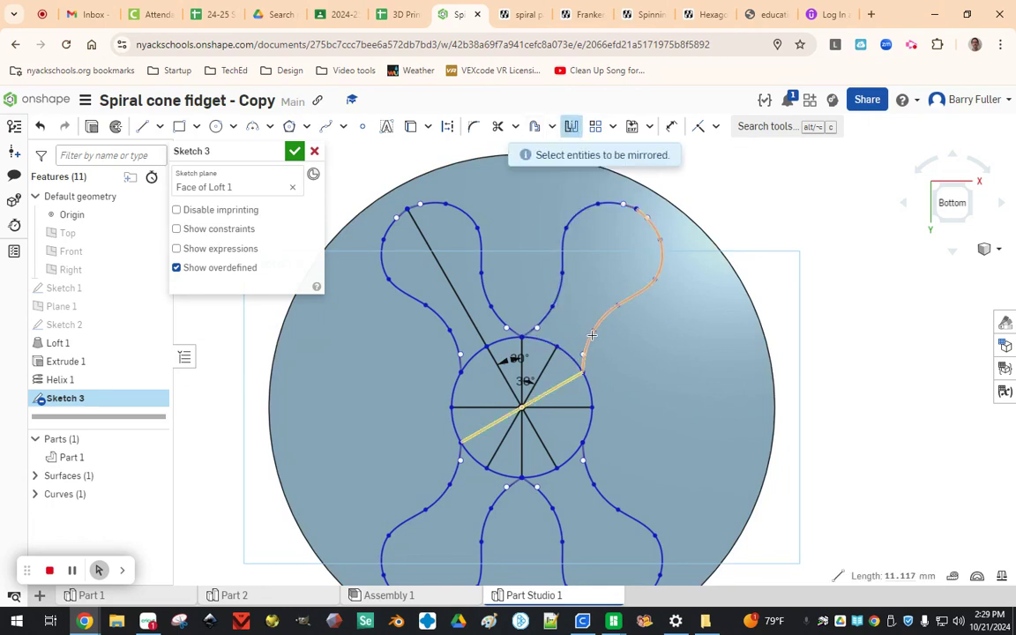
{"action": "left_click", "coordinate": [600, 314]}
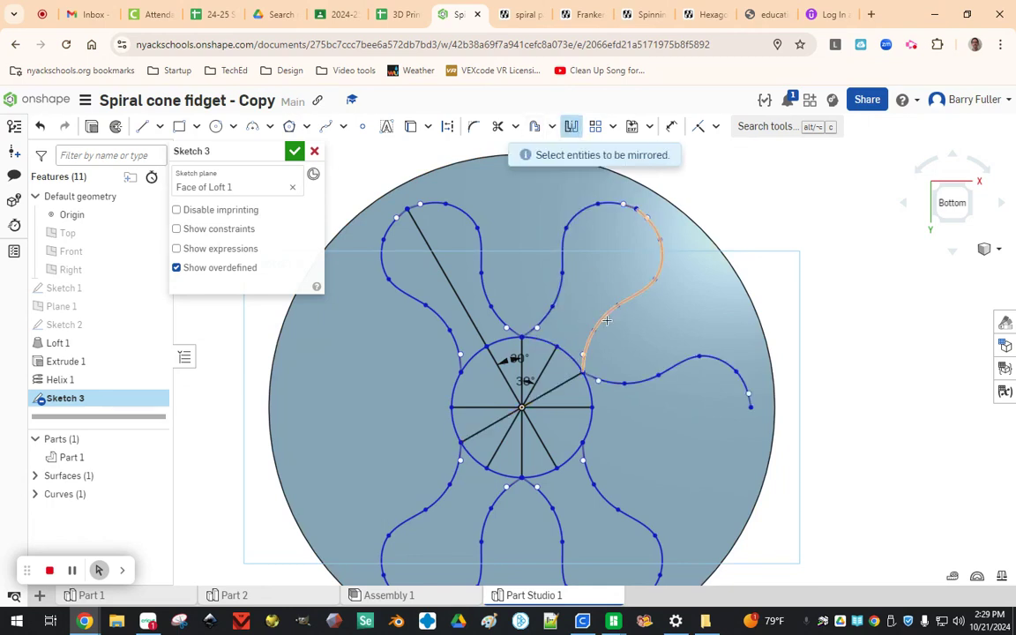
{"action": "left_click", "coordinate": [570, 126]}
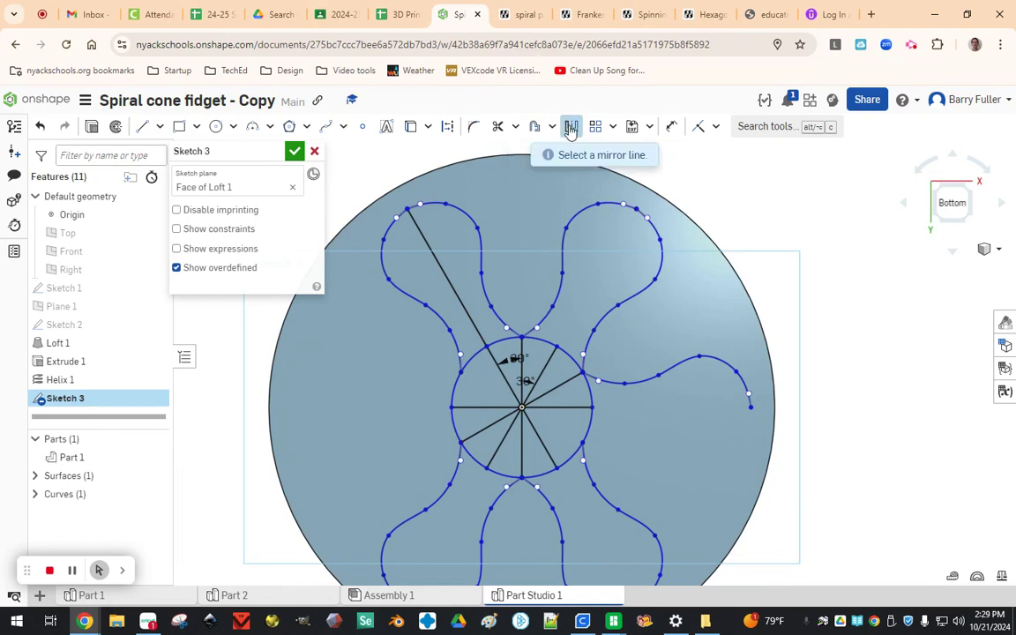
{"action": "left_click", "coordinate": [584, 405]}
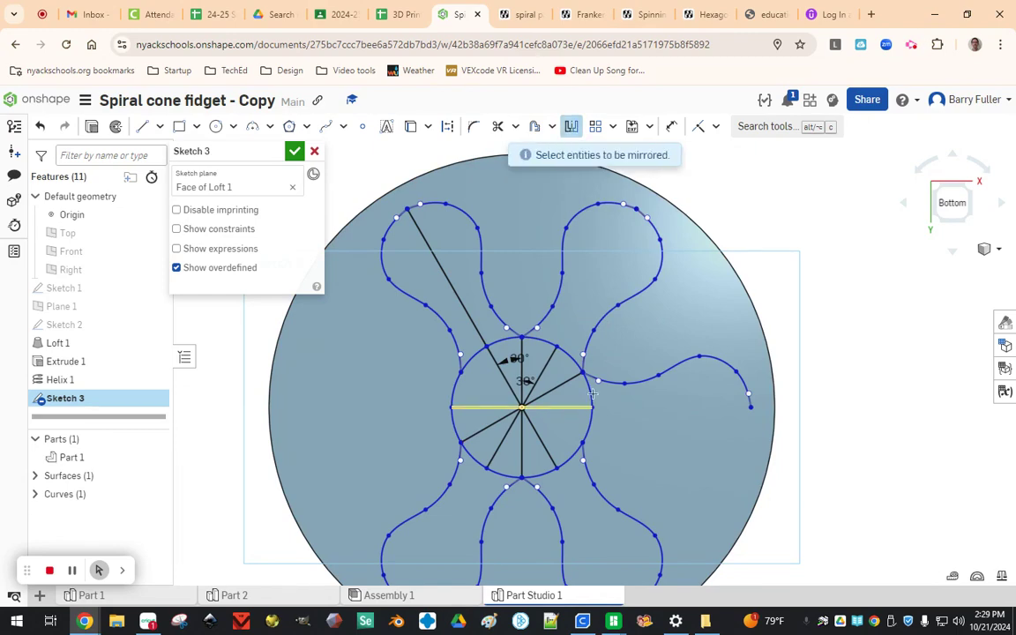
{"action": "left_click", "coordinate": [637, 380]}
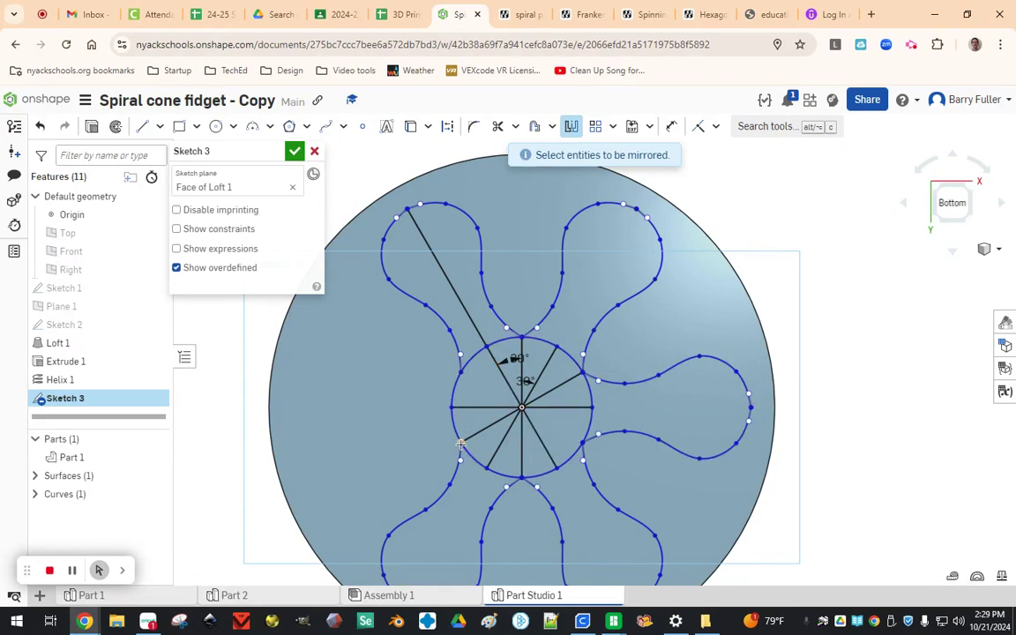
Step: Mirror the lower-left petal's outer spline about the new diagonal to create the lower half of the left petal
{"action": "left_click", "coordinate": [571, 126]}
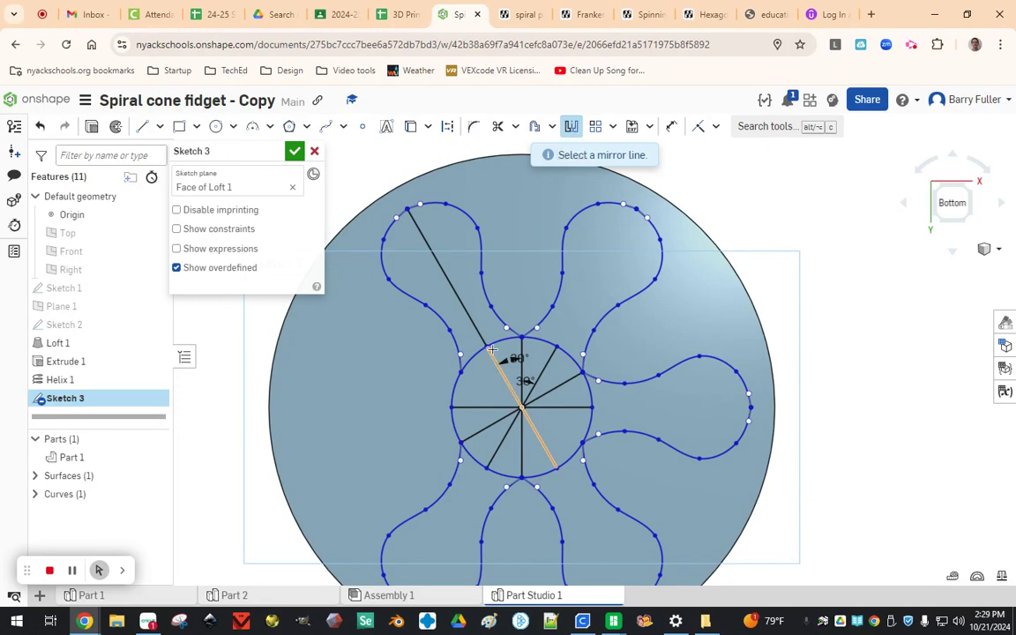
{"action": "left_click", "coordinate": [470, 432]}
{"action": "left_click", "coordinate": [406, 525]}
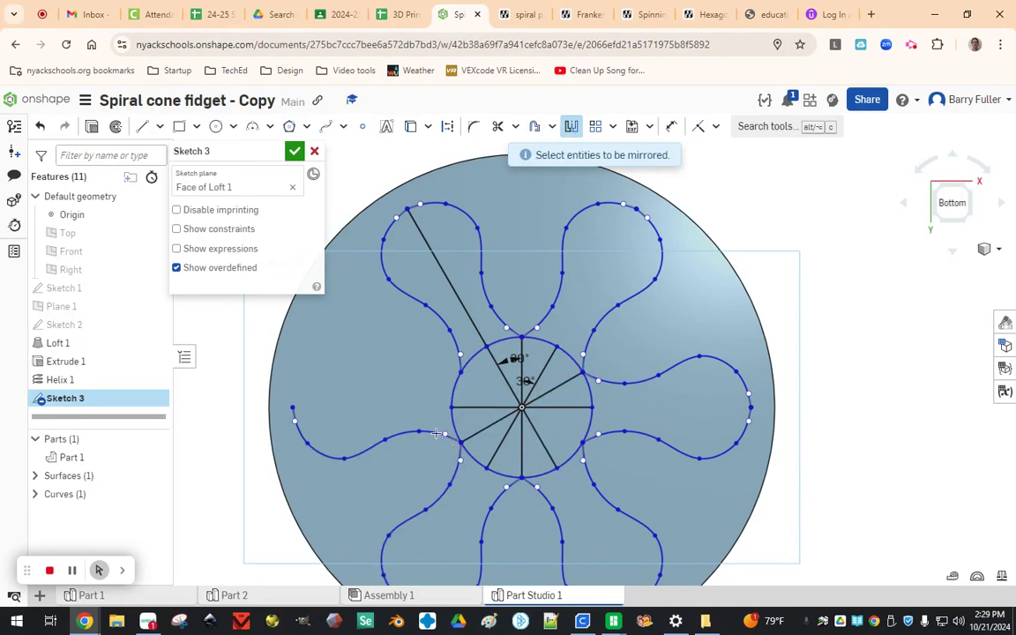
Step: Mirror the left petal's lower spline about the horizontal line to close the left petal
{"action": "left_click", "coordinate": [569, 128]}
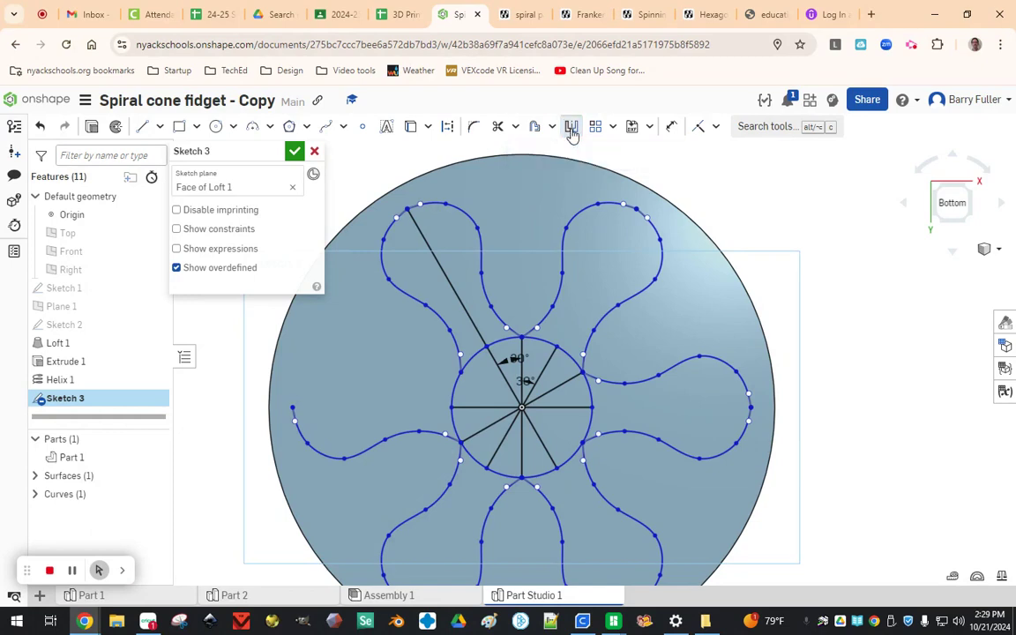
{"action": "left_click", "coordinate": [468, 407]}
{"action": "left_click", "coordinate": [379, 438]}
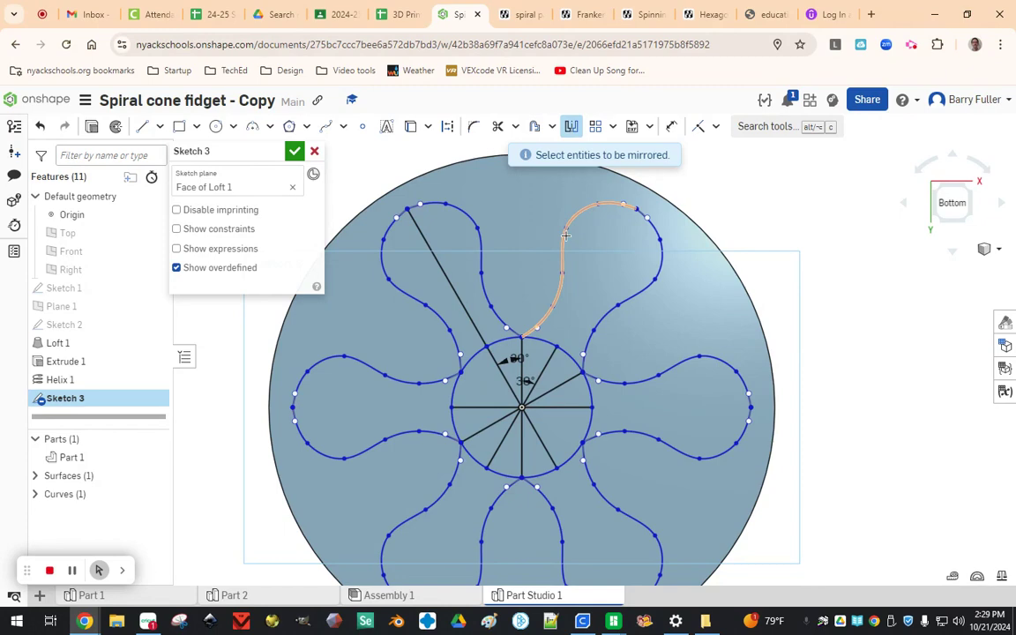
{"action": "key", "text": "Escape"}
{"action": "scroll", "coordinate": [648, 275], "scroll_direction": "down", "scroll_amount": 3}
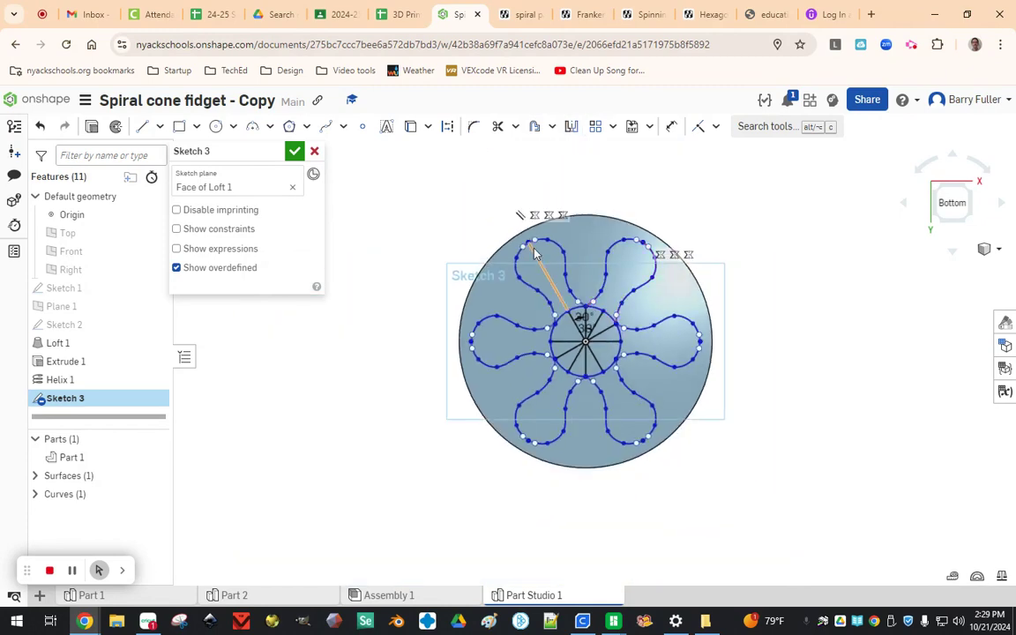
{"action": "scroll", "coordinate": [533, 252], "scroll_direction": "up", "scroll_amount": 3}
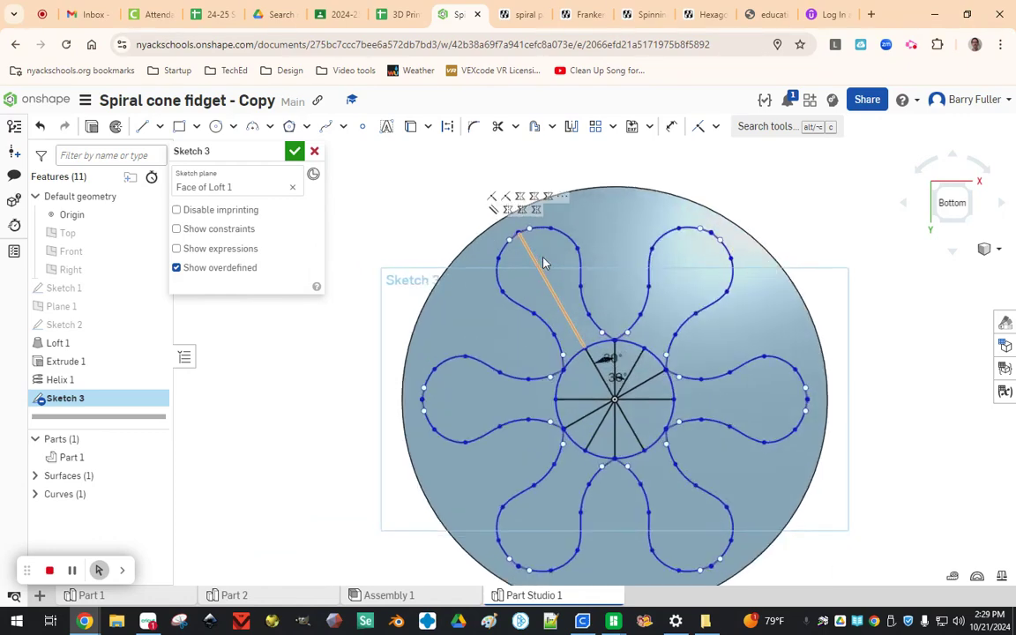
{"action": "mouse_move", "coordinate": [547, 229]}
{"action": "left_mouse_down"}
{"action": "mouse_move", "coordinate": [558, 222]}
{"action": "mouse_move", "coordinate": [558, 236]}
{"action": "mouse_move", "coordinate": [564, 221]}
{"action": "mouse_move", "coordinate": [572, 267]}
{"action": "mouse_move", "coordinate": [534, 252]}
{"action": "left_mouse_up"}
{"action": "scroll", "coordinate": [559, 237], "scroll_direction": "up", "scroll_amount": 5}
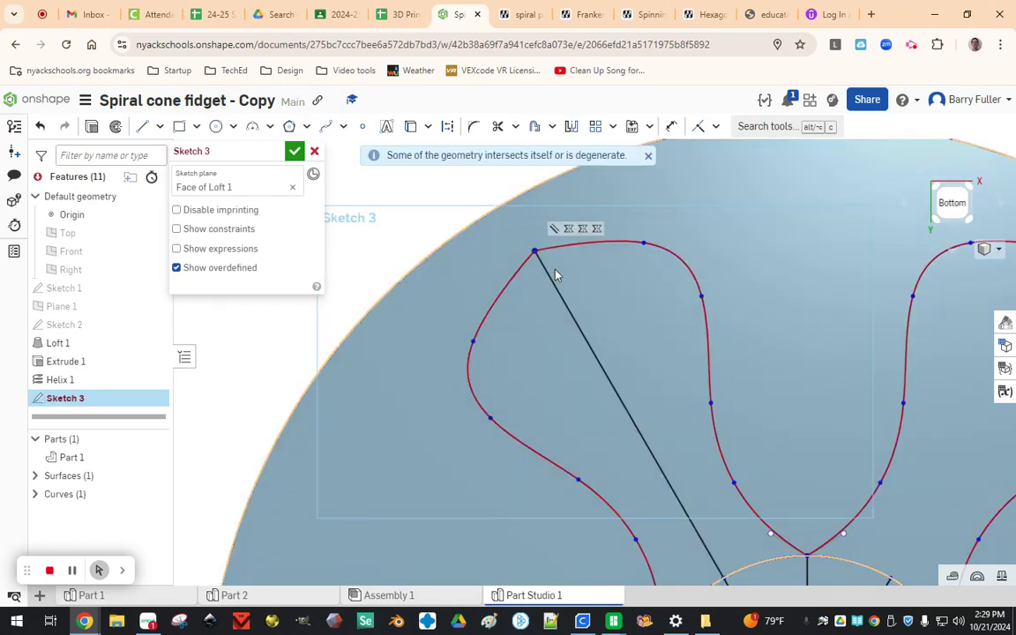
{"action": "key", "text": "ctrl+z"}
{"action": "scroll", "coordinate": [574, 264], "scroll_direction": "down", "scroll_amount": 3}
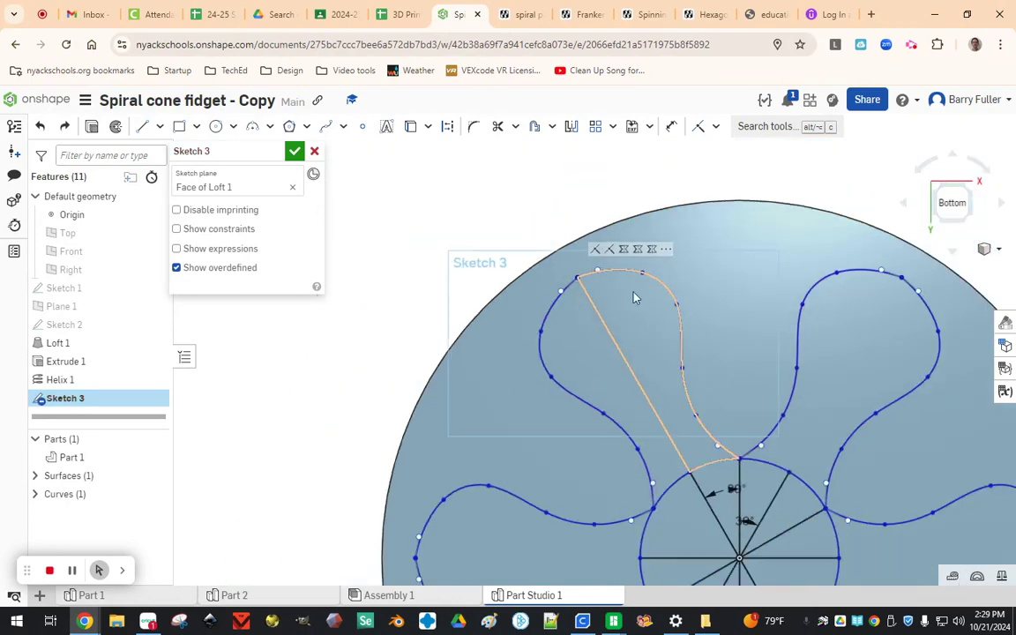
Step: Add a Tangent constraint between the two splines that meet at the upper-left petal's tip
{"action": "scroll", "coordinate": [617, 282], "scroll_direction": "up", "scroll_amount": 5}
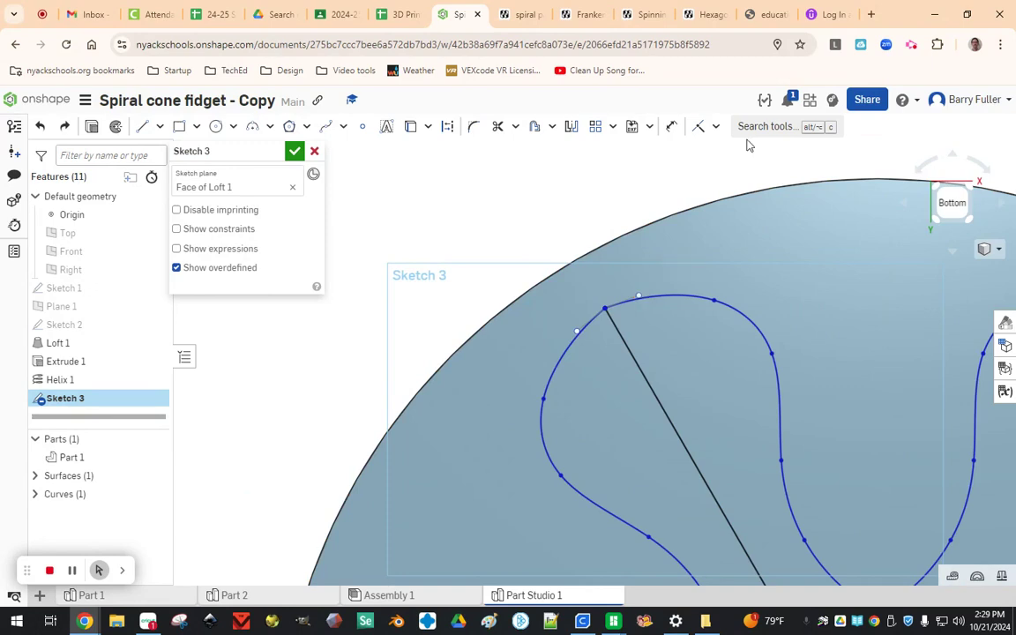
{"action": "left_click", "coordinate": [715, 126]}
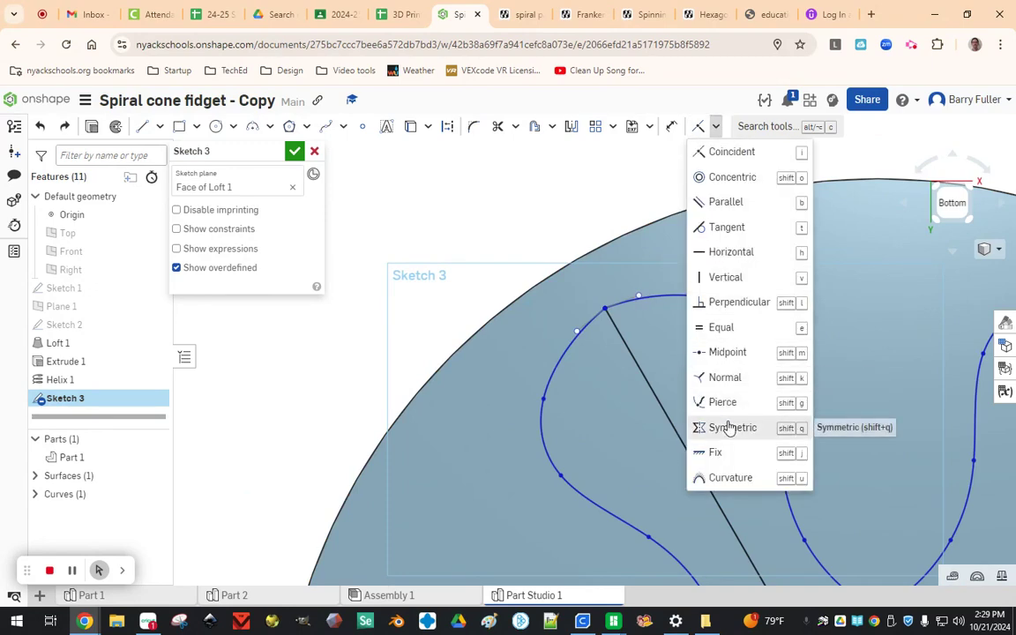
{"action": "left_click", "coordinate": [728, 228]}
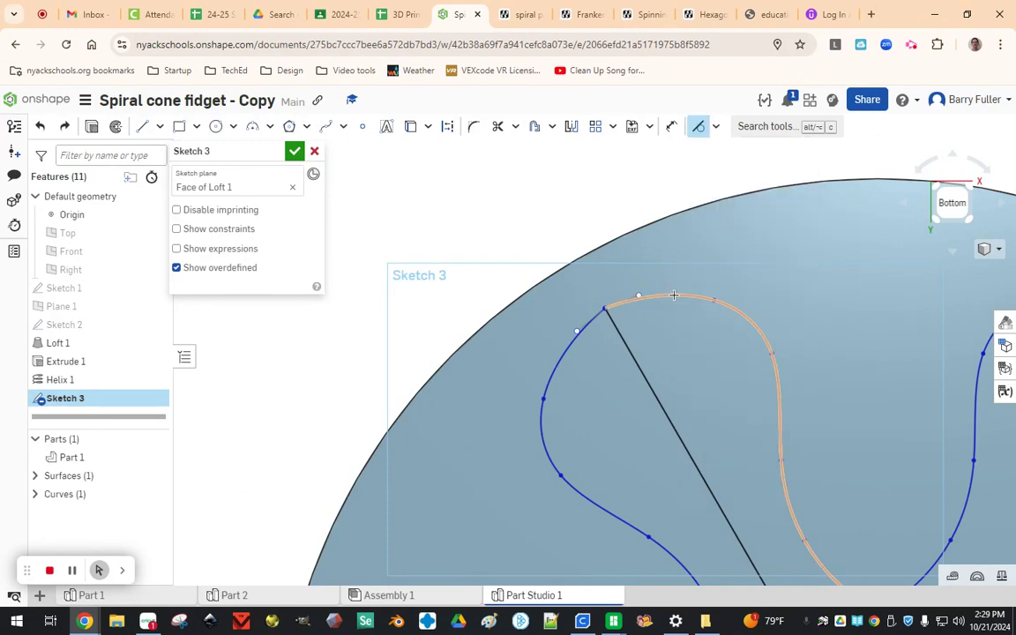
{"action": "left_click", "coordinate": [674, 295]}
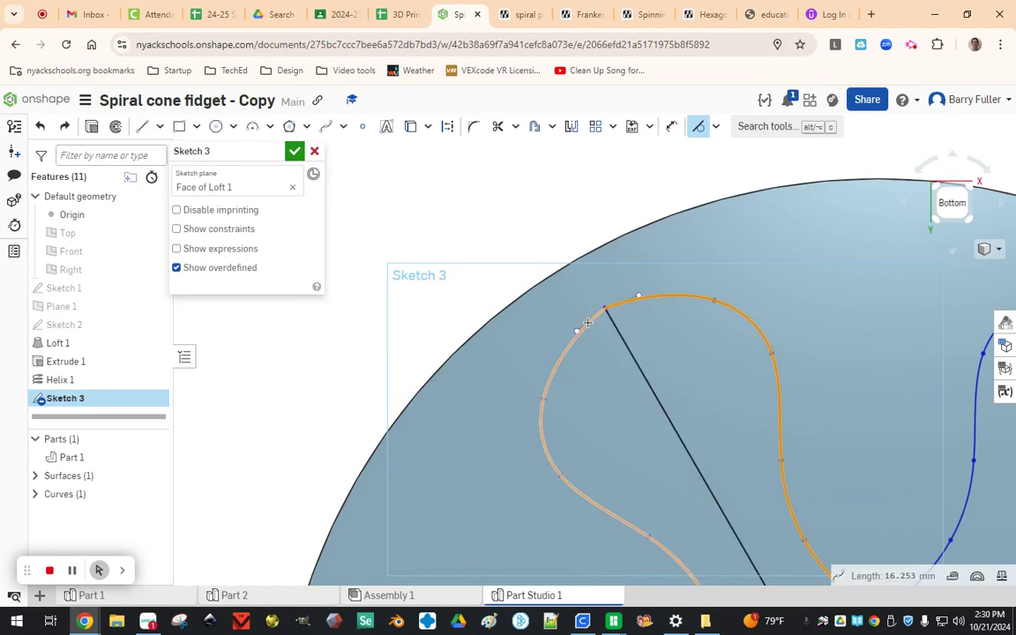
{"action": "left_click", "coordinate": [577, 324]}
{"action": "scroll", "coordinate": [508, 267], "scroll_direction": "down", "scroll_amount": 5}
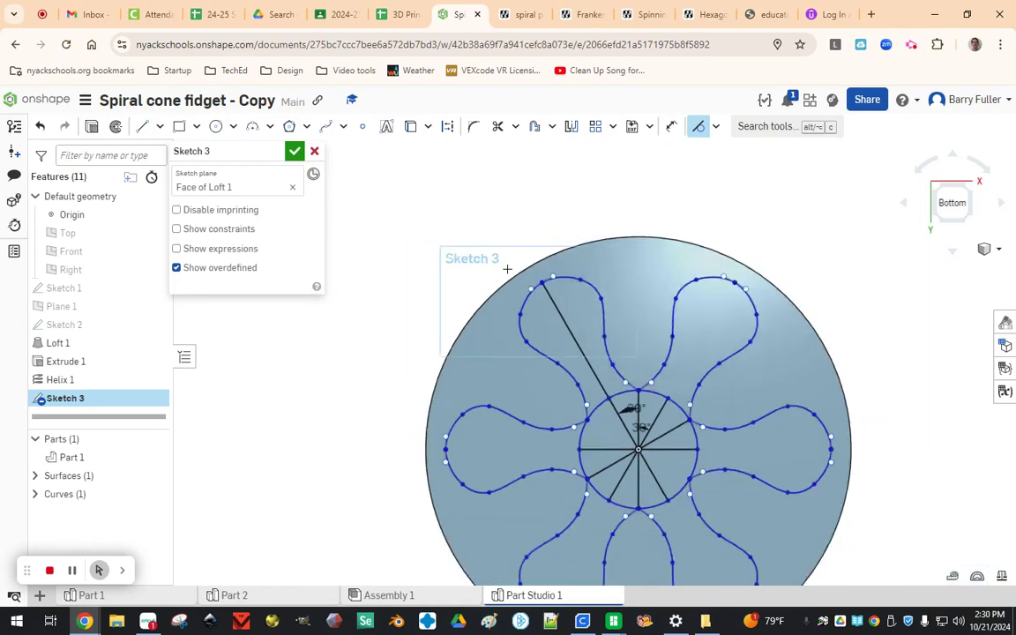
Step: Examine the joints at the petal tips, the whole six-petal profile, and its position on the cone relative to the helix
{"action": "scroll", "coordinate": [815, 317], "scroll_direction": "up", "scroll_amount": 2}
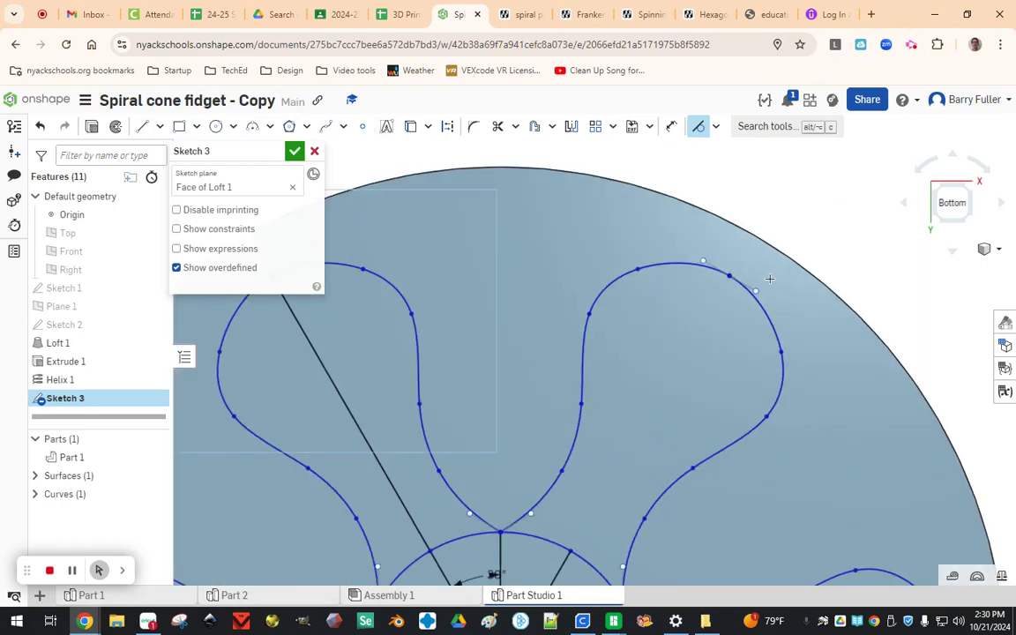
{"action": "scroll", "coordinate": [794, 304], "scroll_direction": "down", "scroll_amount": 3}
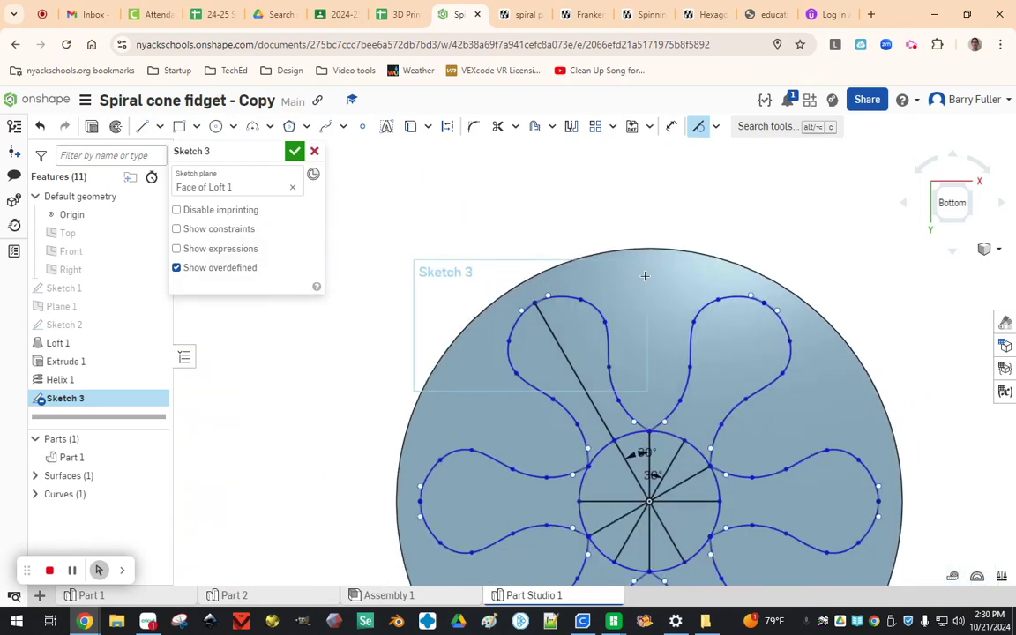
{"action": "scroll", "coordinate": [767, 300], "scroll_direction": "up", "scroll_amount": 3}
{"action": "left_click", "coordinate": [781, 304]}
{"action": "scroll", "coordinate": [780, 269], "scroll_direction": "down", "scroll_amount": 3}
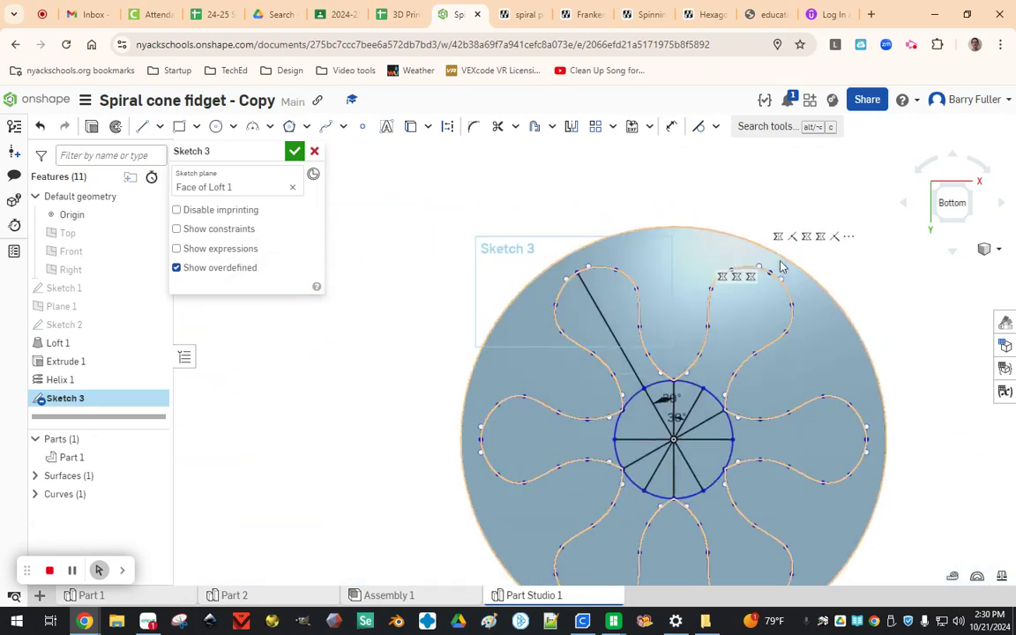
{"action": "scroll", "coordinate": [781, 267], "scroll_direction": "down", "scroll_amount": 3}
{"action": "scroll", "coordinate": [785, 275], "scroll_direction": "up", "scroll_amount": 4}
{"action": "scroll", "coordinate": [791, 288], "scroll_direction": "down", "scroll_amount": 2}
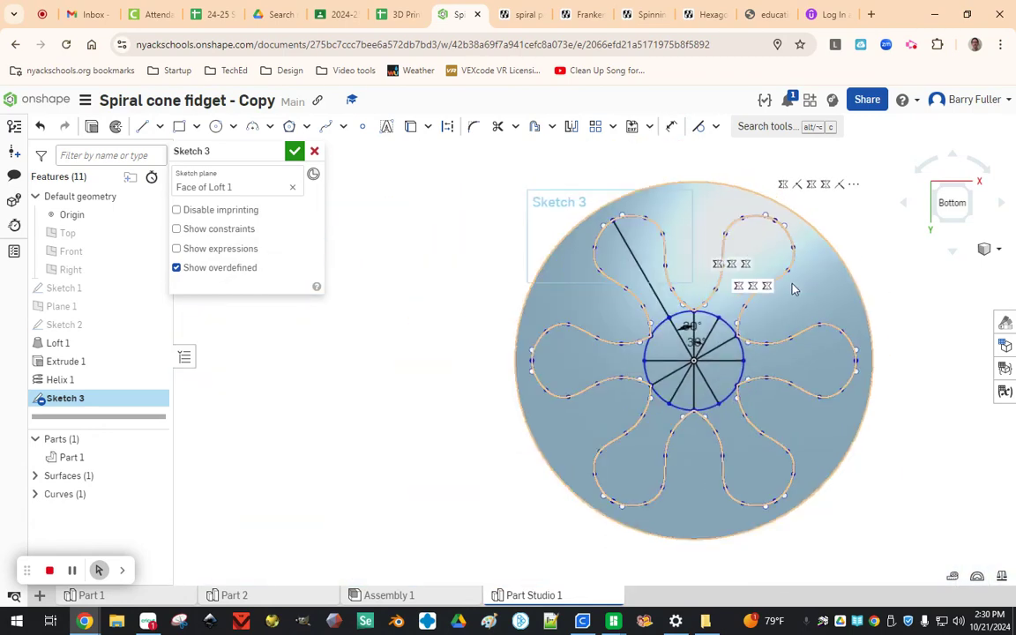
{"action": "scroll", "coordinate": [811, 353], "scroll_direction": "down", "scroll_amount": 3}
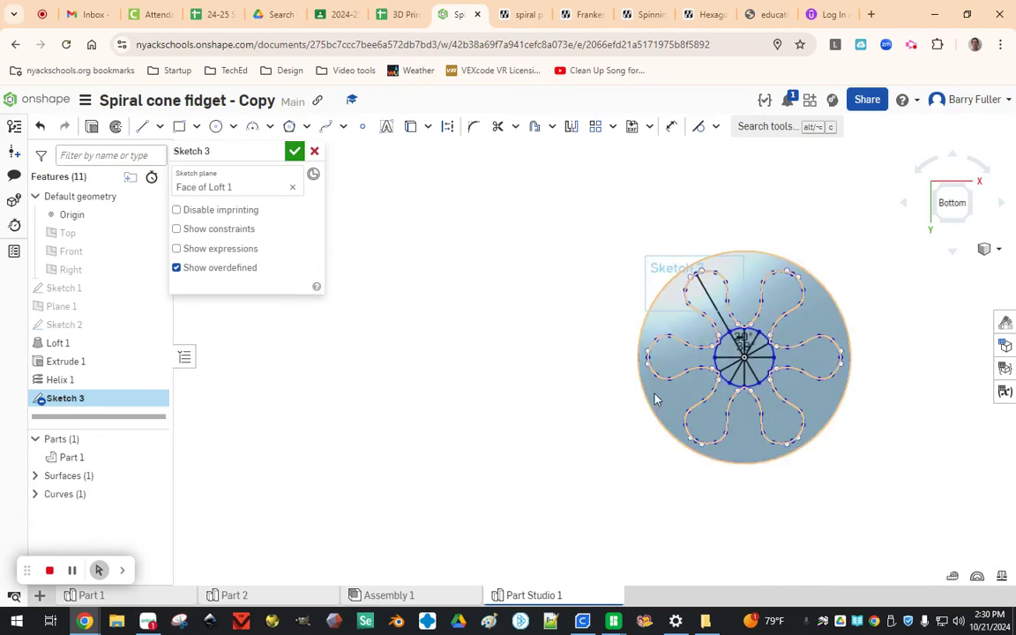
{"action": "right_click_drag", "start_coordinate": [573, 352], "coordinate": [548, 413]}
{"action": "scroll", "coordinate": [548, 413], "scroll_direction": "down", "scroll_amount": 3}
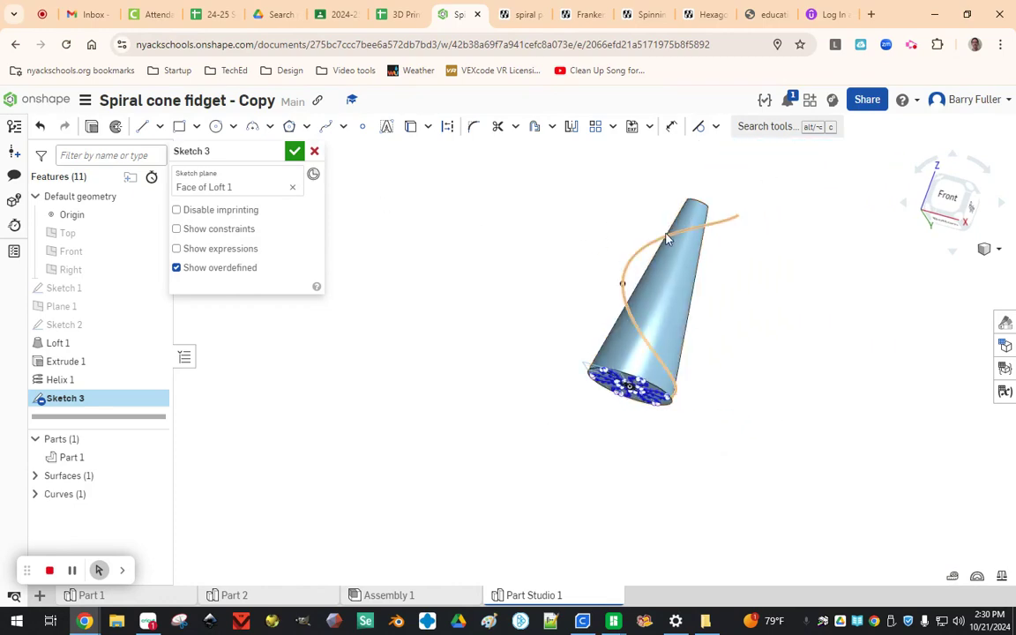
Step: Finish the sketch and start a solid Remove sweep with the Sketch 3 region between the petals and the cone's outer edge as profile
{"action": "left_click", "coordinate": [298, 154]}
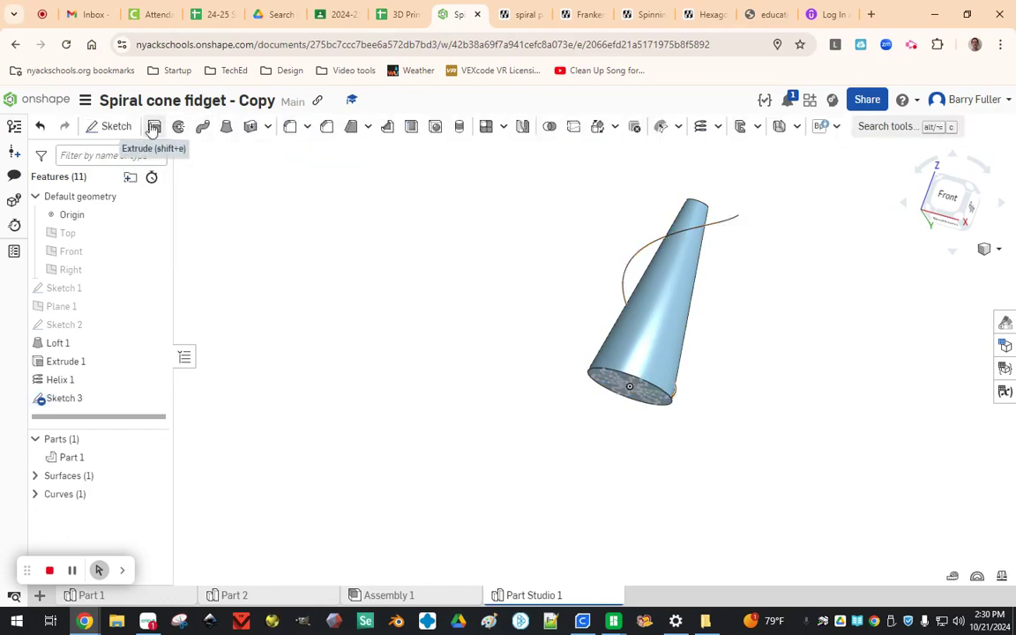
{"action": "left_click", "coordinate": [201, 127]}
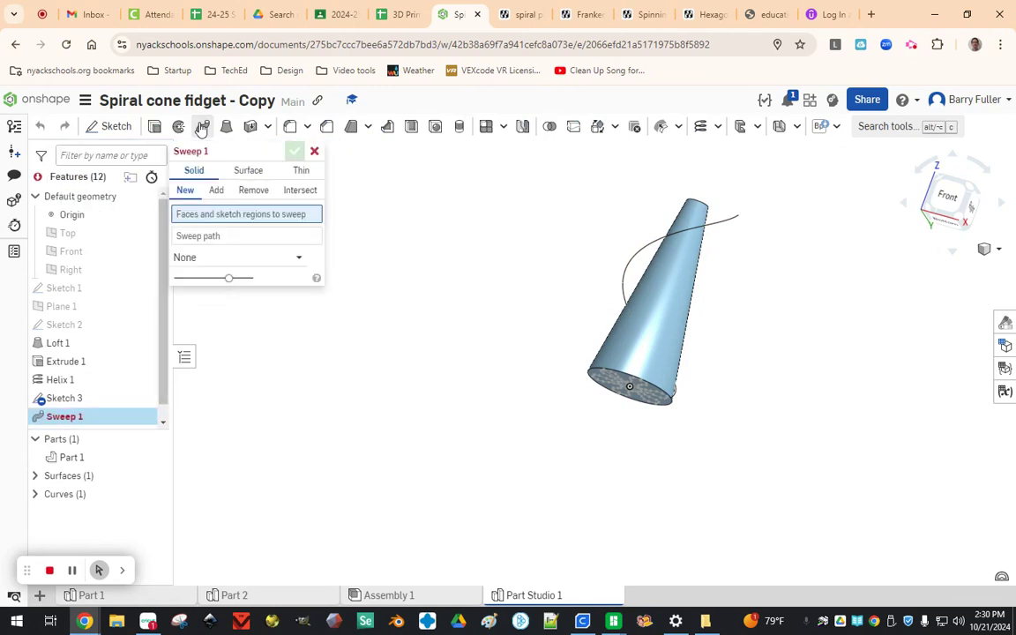
{"action": "left_click", "coordinate": [251, 190]}
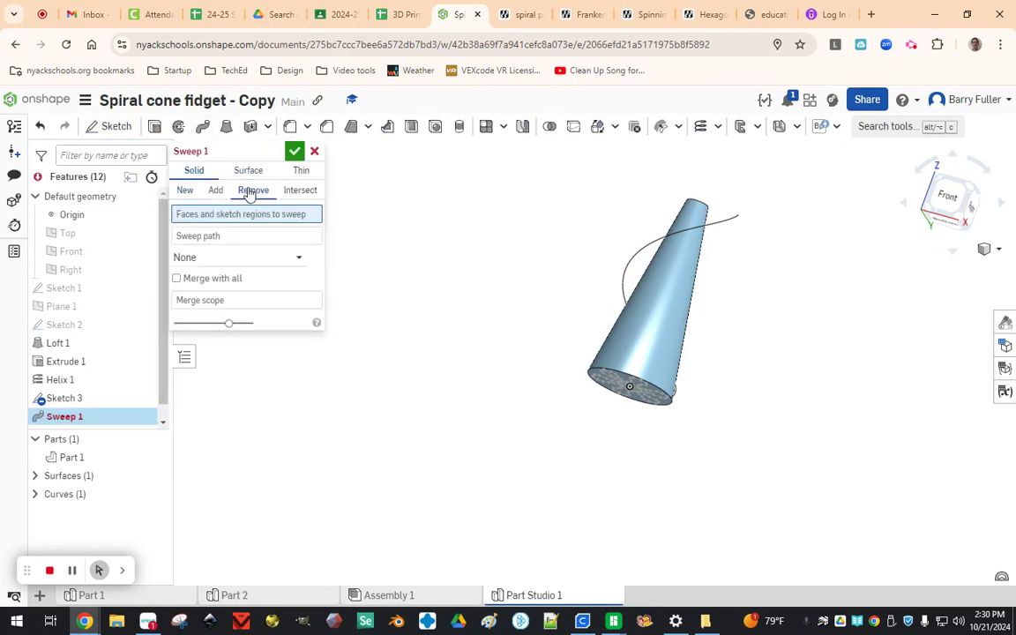
{"action": "scroll", "coordinate": [529, 361], "scroll_direction": "up", "scroll_amount": 8}
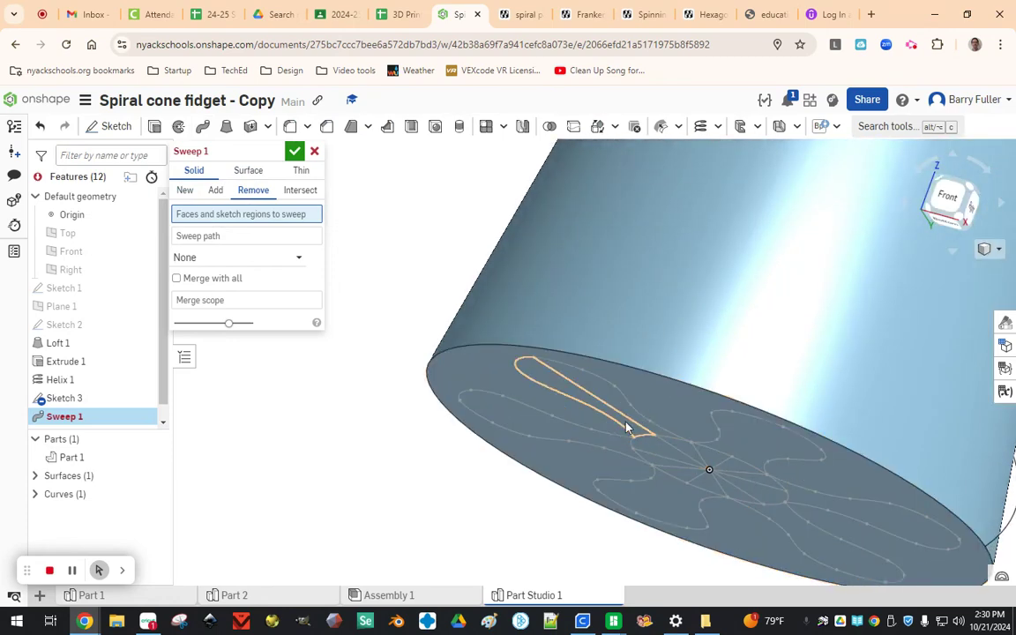
{"action": "key", "text": "n"}
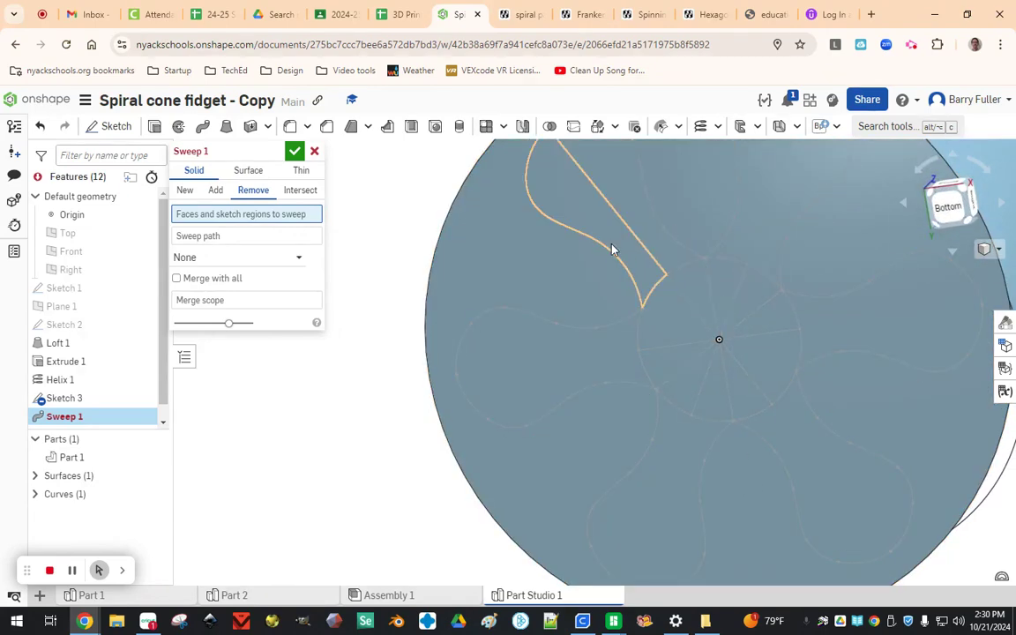
{"action": "left_click", "coordinate": [589, 330]}
{"action": "scroll", "coordinate": [600, 362], "scroll_direction": "down", "scroll_amount": 2}
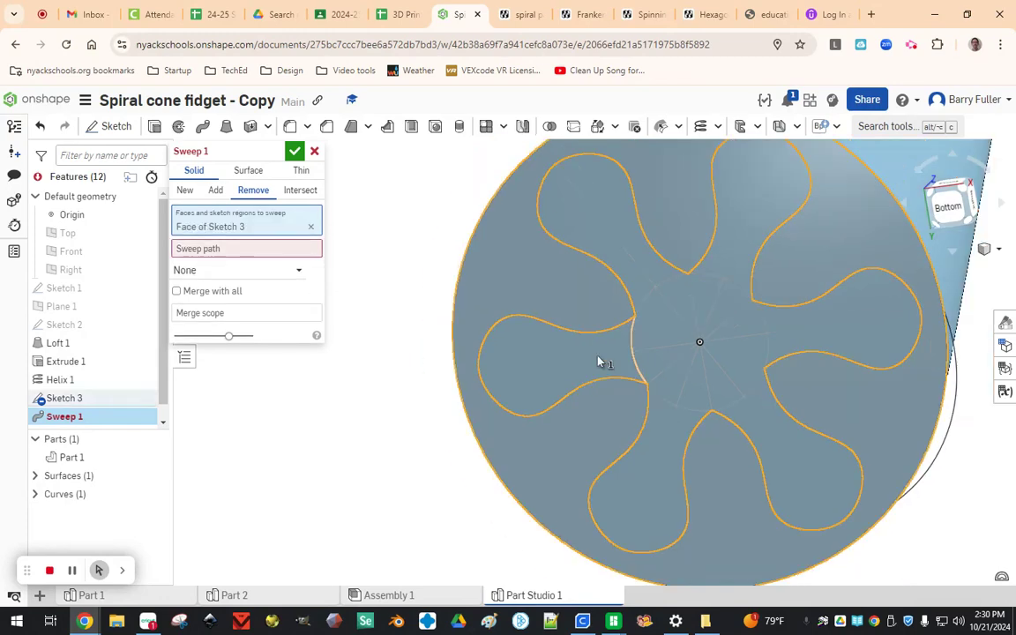
{"action": "right_click_drag", "start_coordinate": [601, 363], "coordinate": [579, 388]}
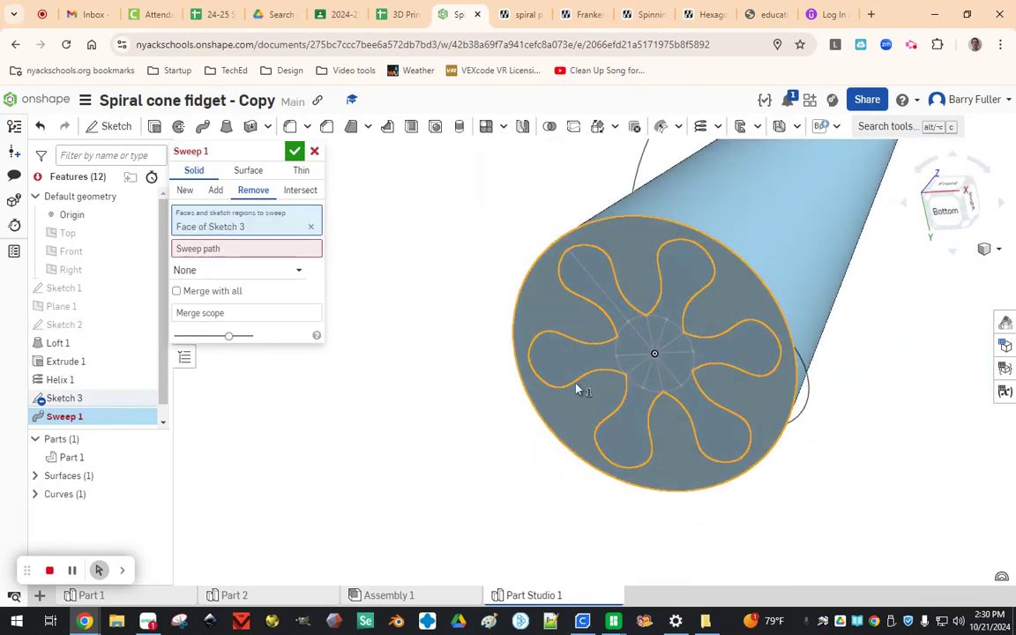
Step: Set the helix as the sweep path and complete the cut to carve spiral grooves around the cone
{"action": "left_click", "coordinate": [212, 253]}
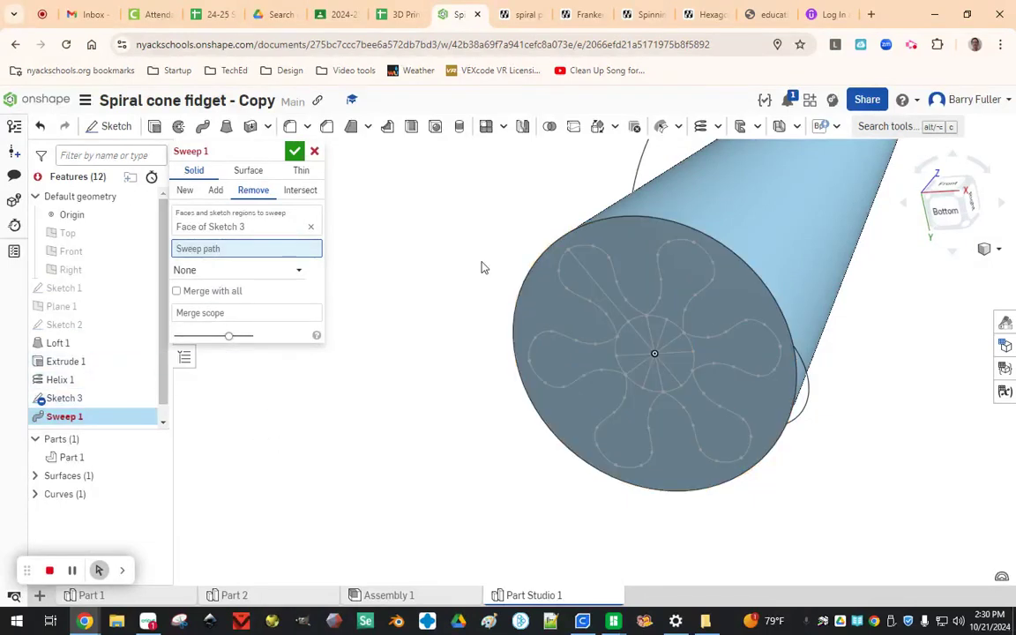
{"action": "scroll", "coordinate": [497, 283], "scroll_direction": "down", "scroll_amount": 4}
{"action": "left_click", "coordinate": [611, 168]}
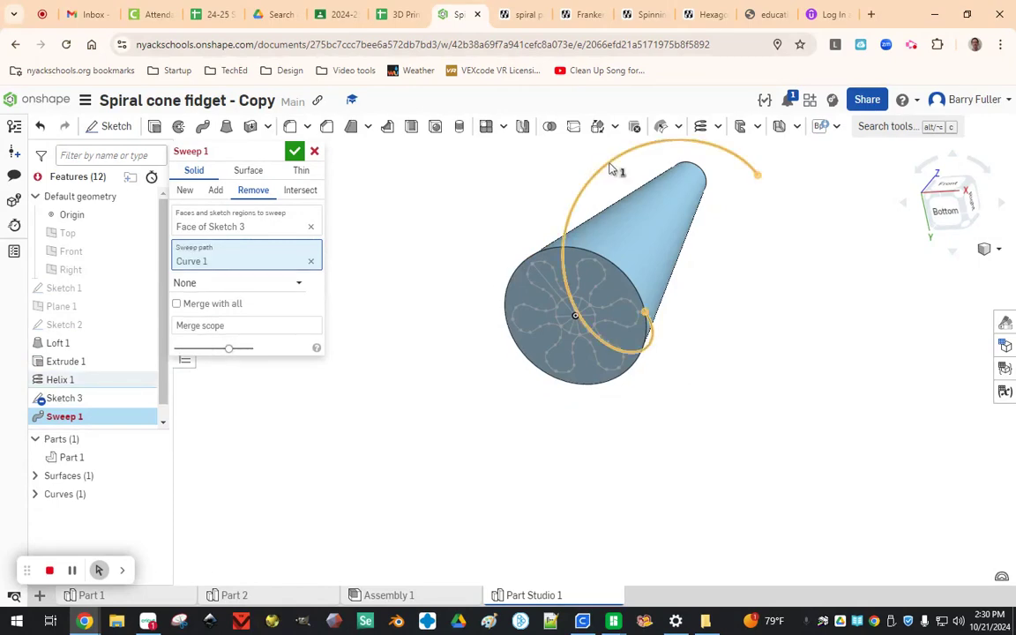
{"action": "left_click", "coordinate": [294, 151]}
{"action": "right_click_drag", "start_coordinate": [417, 286], "coordinate": [488, 385]}
{"action": "scroll", "coordinate": [488, 385], "scroll_direction": "down", "scroll_amount": 4}
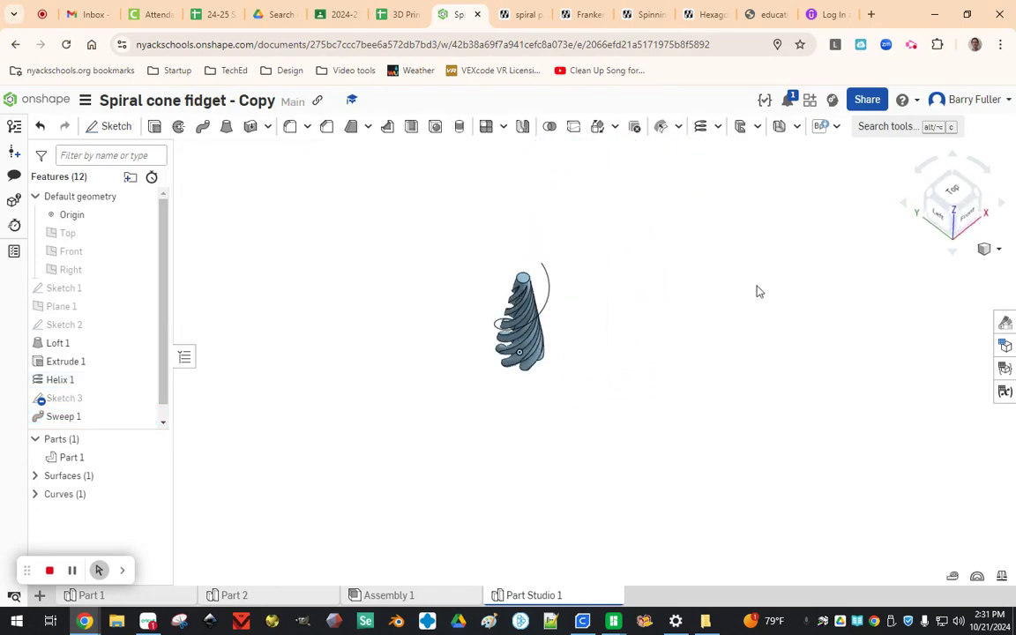
{"action": "left_click", "coordinate": [942, 224]}
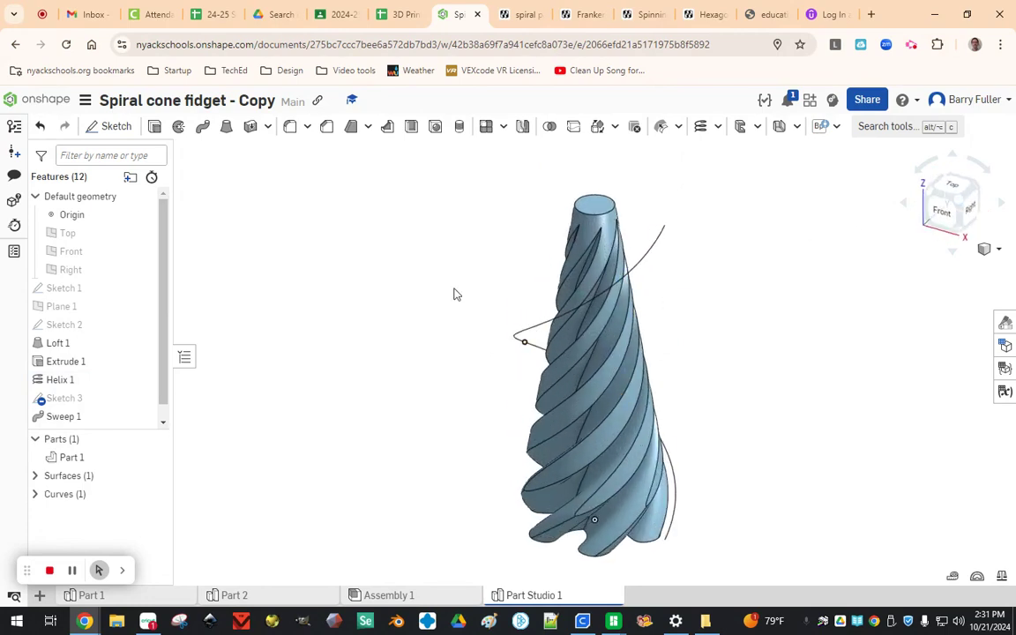
Step: Reopen Sketch 3, the six-petal profile on the cone's base, for editing and view it face-on
{"action": "left_click", "coordinate": [248, 380]}
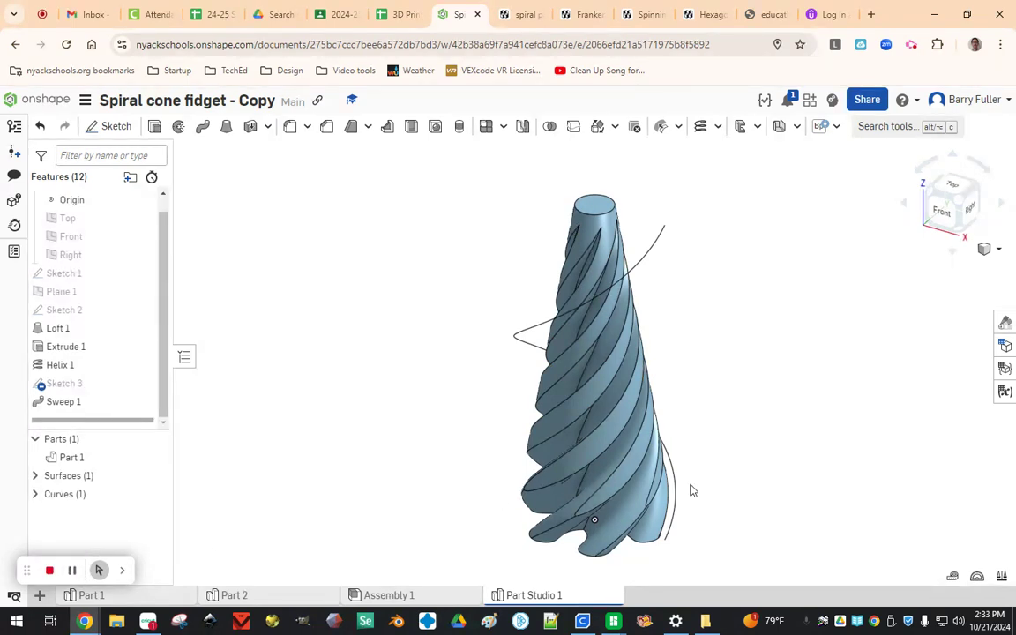
{"action": "double_click", "coordinate": [84, 385]}
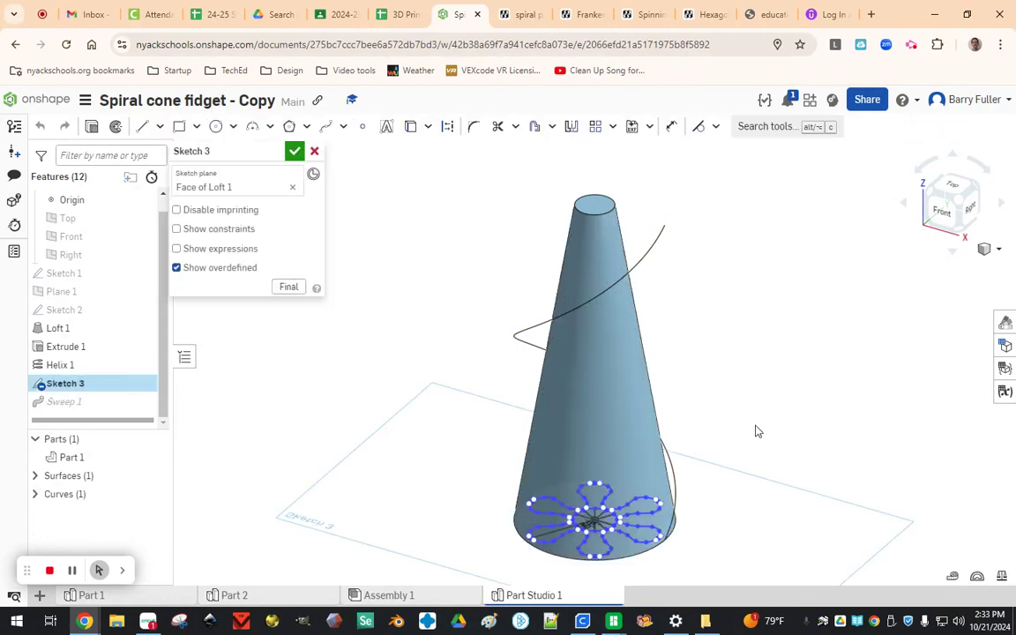
{"action": "key", "text": "n"}
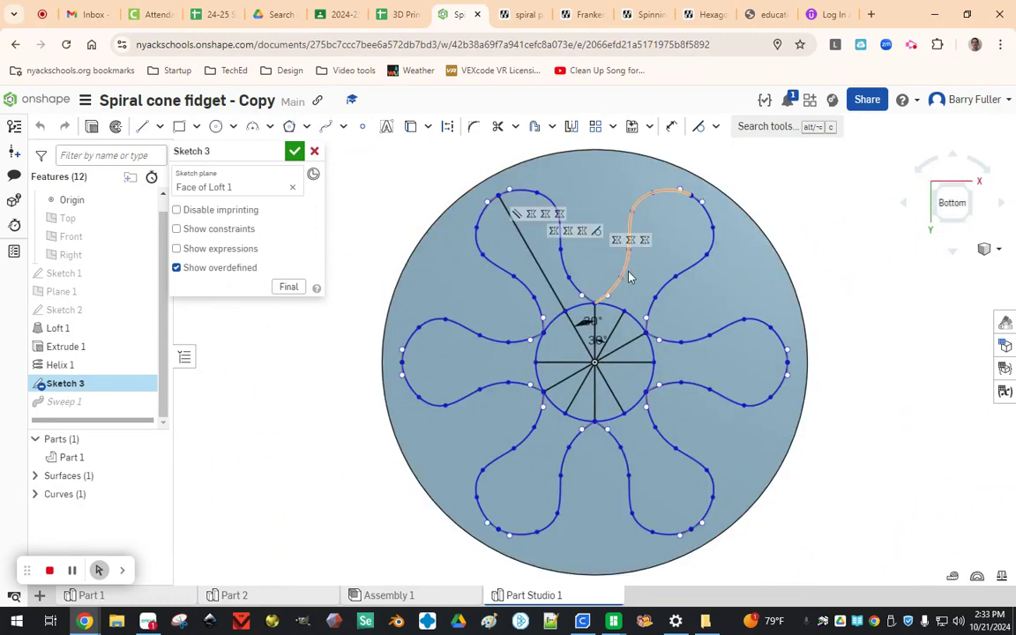
Step: Convert the inner circle and all the radial lines of the petal sketch to construction geometry and finish the sketch
{"action": "left_click", "coordinate": [543, 282]}
{"action": "scroll", "coordinate": [543, 282], "scroll_direction": "up", "scroll_amount": 5}
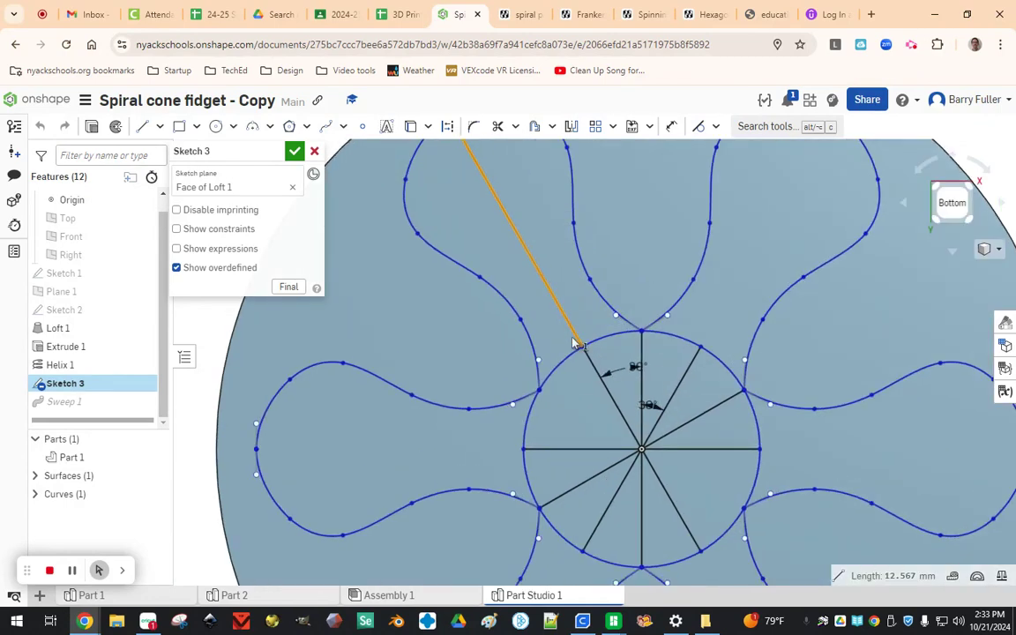
{"action": "left_click", "coordinate": [600, 386]}
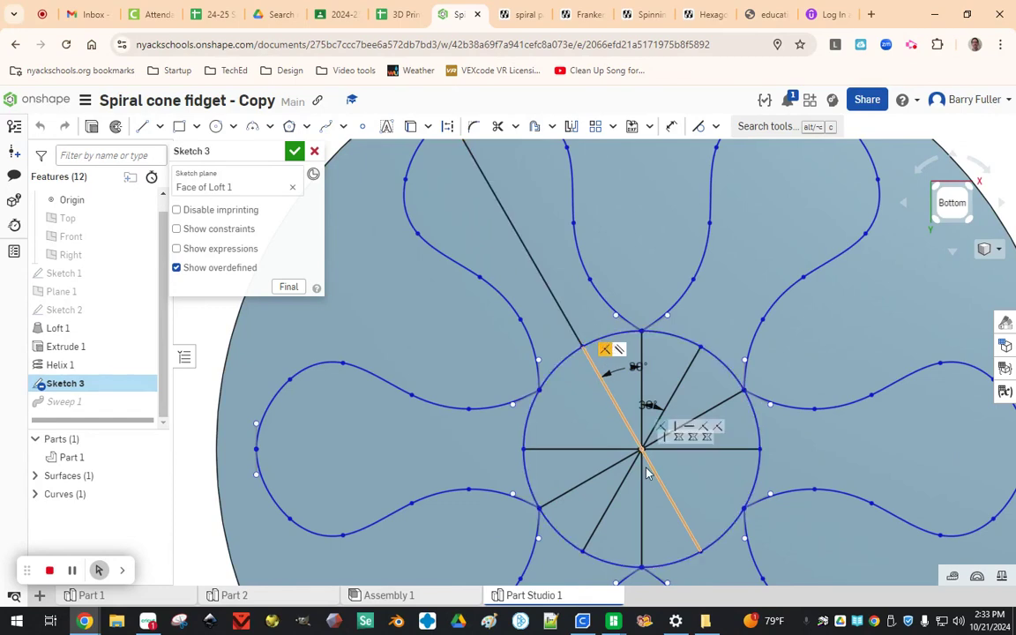
{"action": "key", "text": "Escape"}
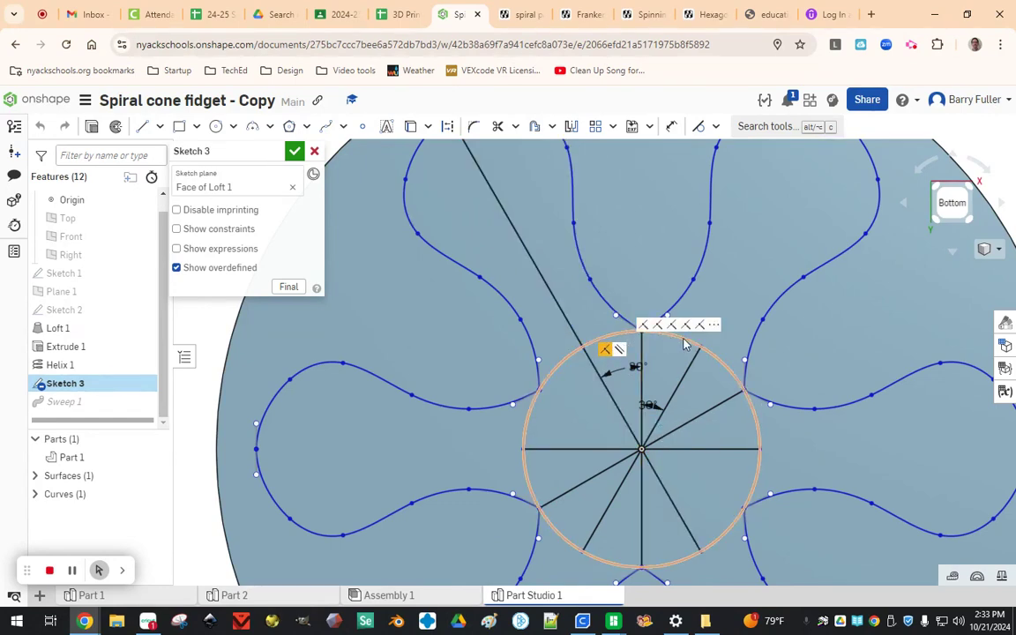
{"action": "left_click", "coordinate": [684, 345]}
{"action": "left_click", "coordinate": [693, 381]}
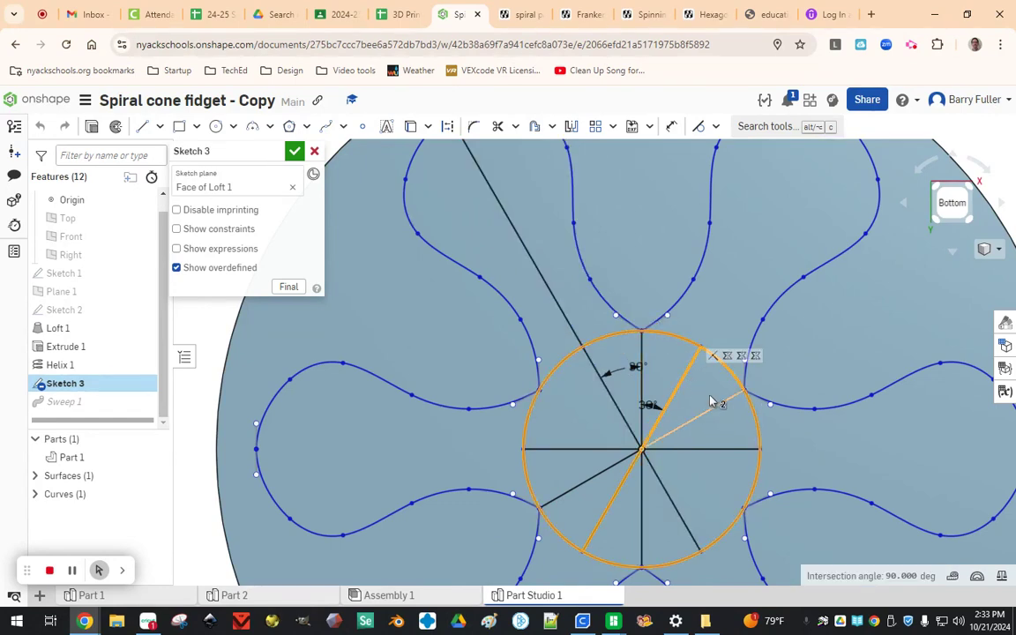
{"action": "left_click_drag", "start_coordinate": [719, 412], "coordinate": [655, 427]}
{"action": "scroll", "coordinate": [655, 426], "scroll_direction": "down", "scroll_amount": 5}
{"action": "scroll", "coordinate": [692, 454], "scroll_direction": "up", "scroll_amount": 5}
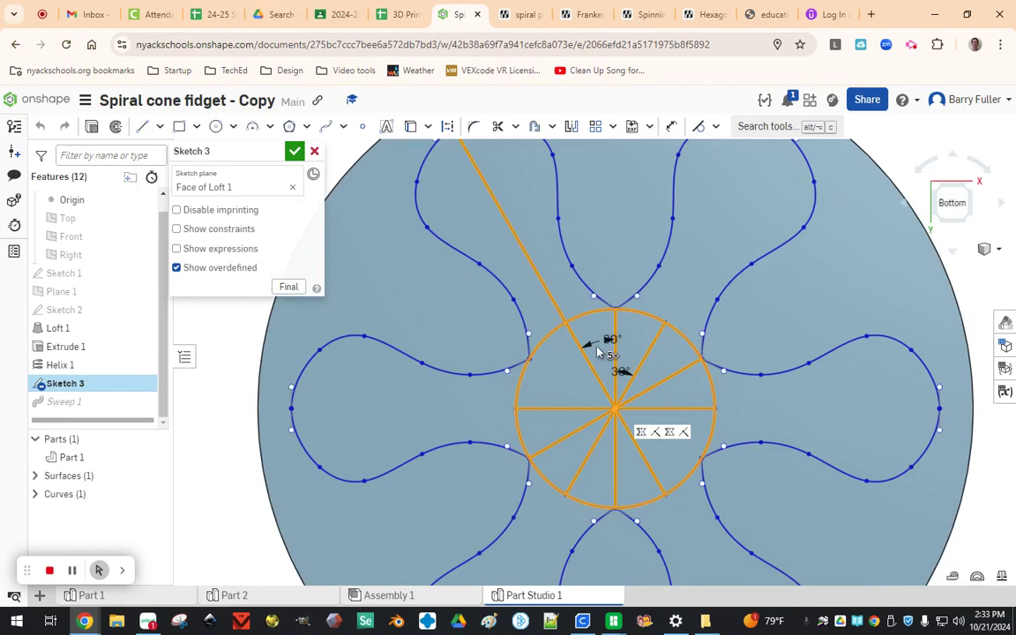
{"action": "left_click", "coordinate": [410, 176]}
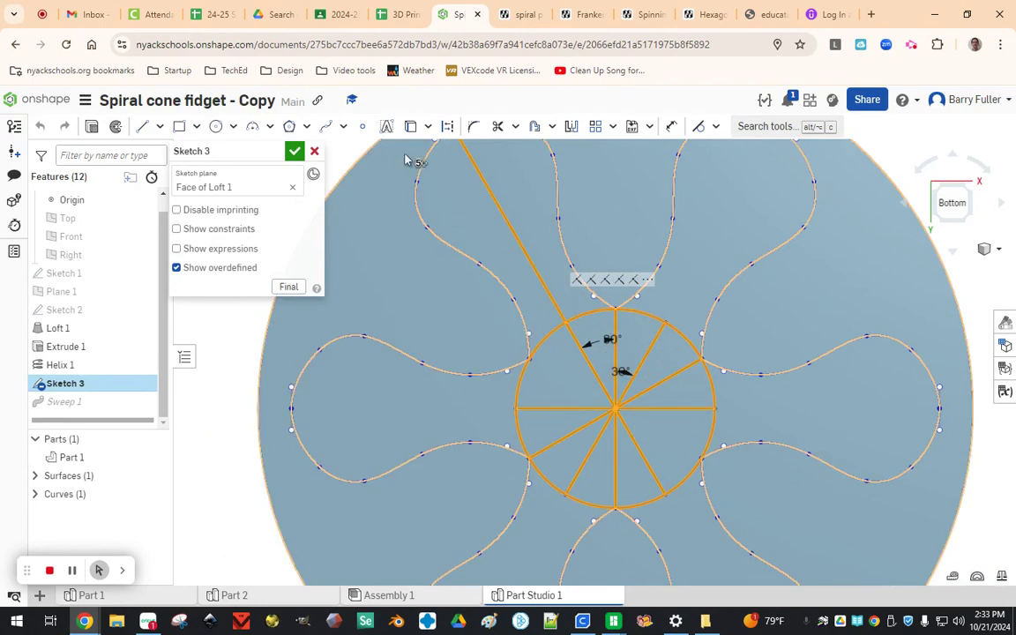
{"action": "left_click", "coordinate": [445, 128]}
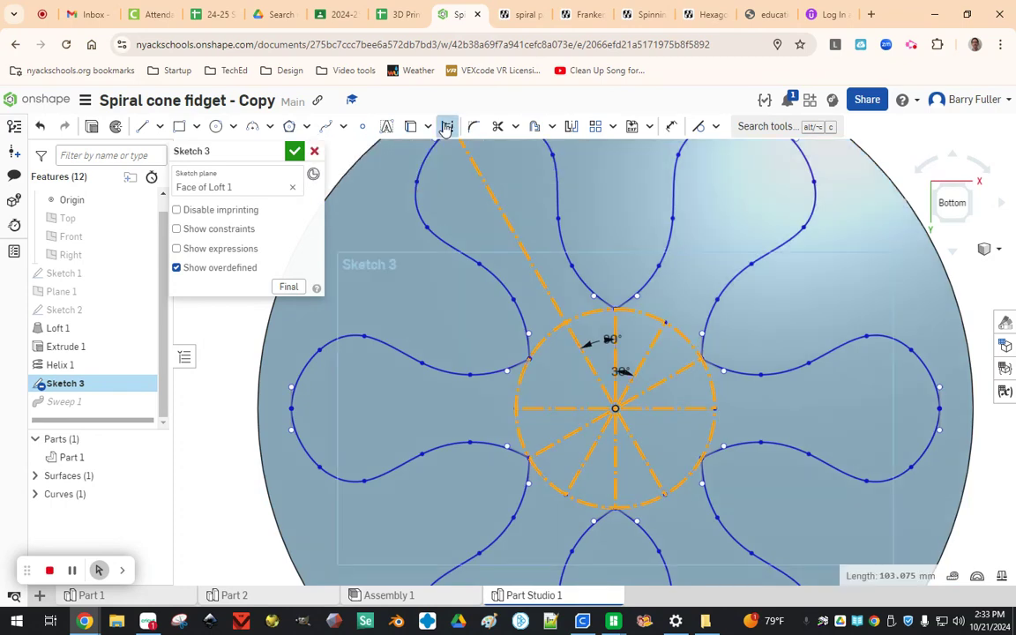
{"action": "scroll", "coordinate": [481, 267], "scroll_direction": "down", "scroll_amount": 3}
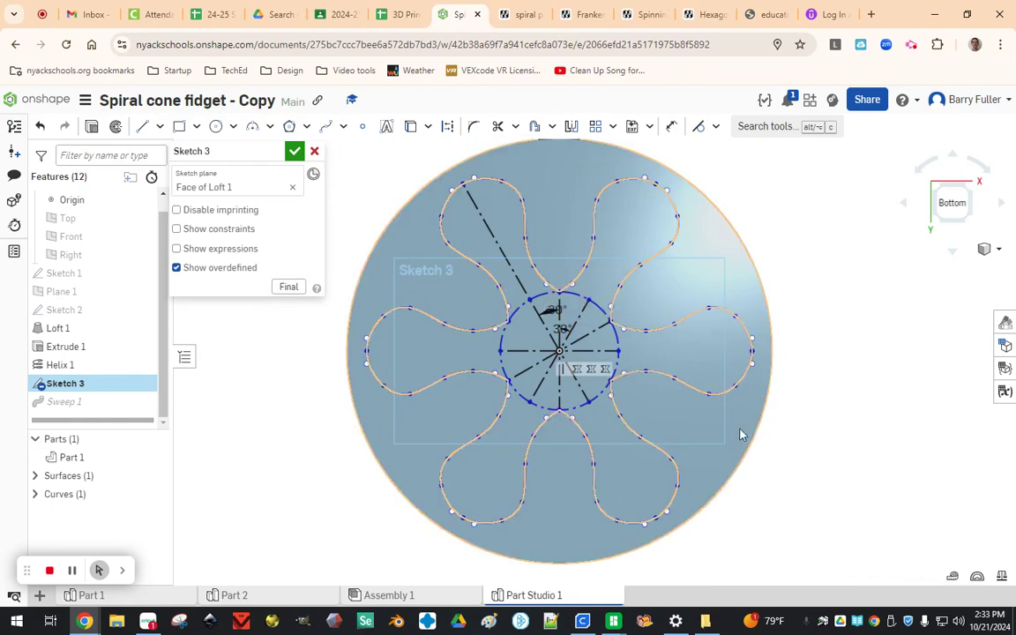
{"action": "left_click", "coordinate": [295, 151]}
Step: Edit Sweep 1 to replace its profile with the six-petal region of Sketch 3, keeping the Remove operation and helix path
{"action": "double_click", "coordinate": [84, 403]}
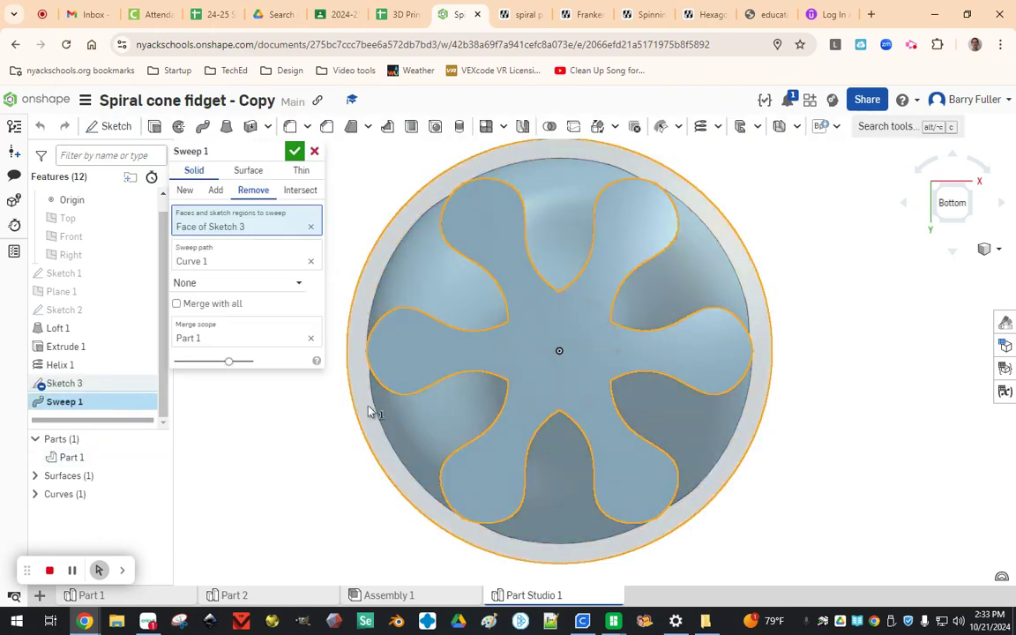
{"action": "left_click", "coordinate": [311, 228]}
{"action": "left_click", "coordinate": [311, 227]}
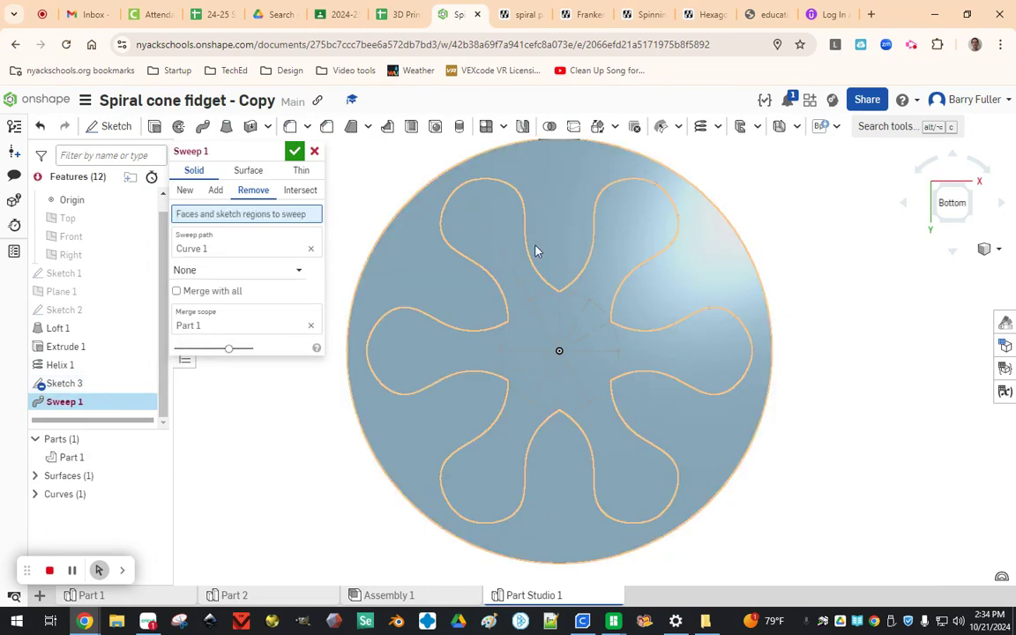
{"action": "left_click", "coordinate": [569, 350]}
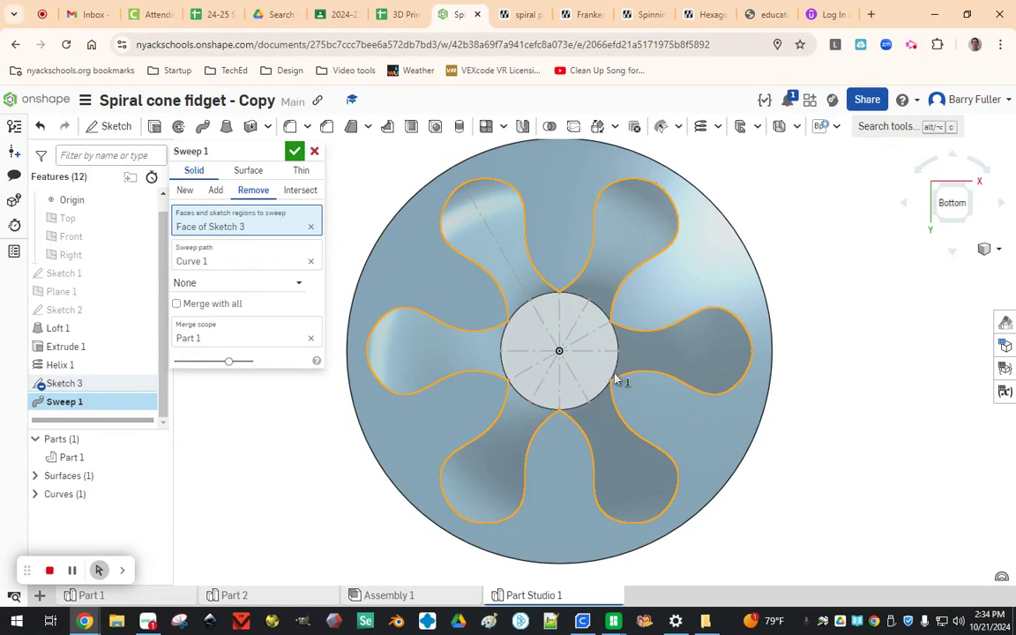
{"action": "right_click_drag", "start_coordinate": [617, 381], "coordinate": [597, 426]}
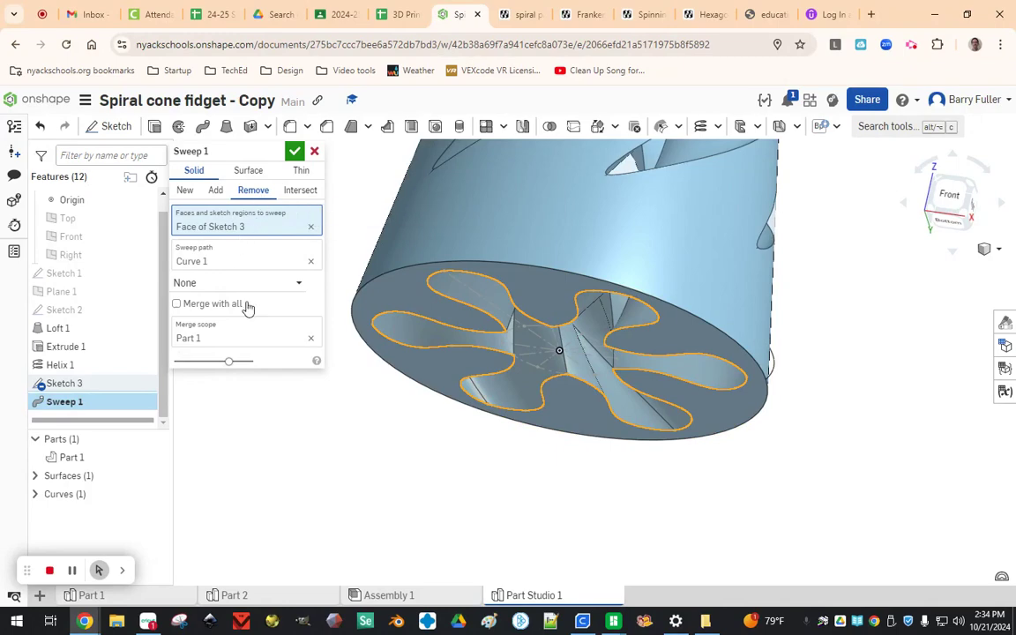
{"action": "scroll", "coordinate": [500, 224], "scroll_direction": "down", "scroll_amount": 5}
{"action": "right_click_drag", "start_coordinate": [500, 224], "coordinate": [627, 358]}
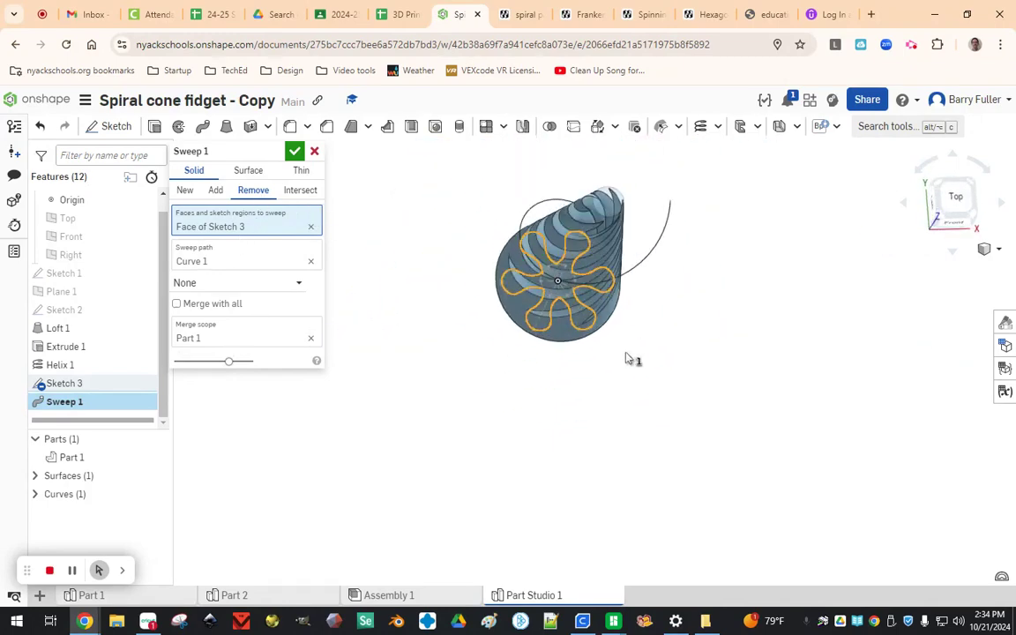
{"action": "scroll", "coordinate": [628, 359], "scroll_direction": "down", "scroll_amount": 3}
{"action": "left_click", "coordinate": [970, 212]}
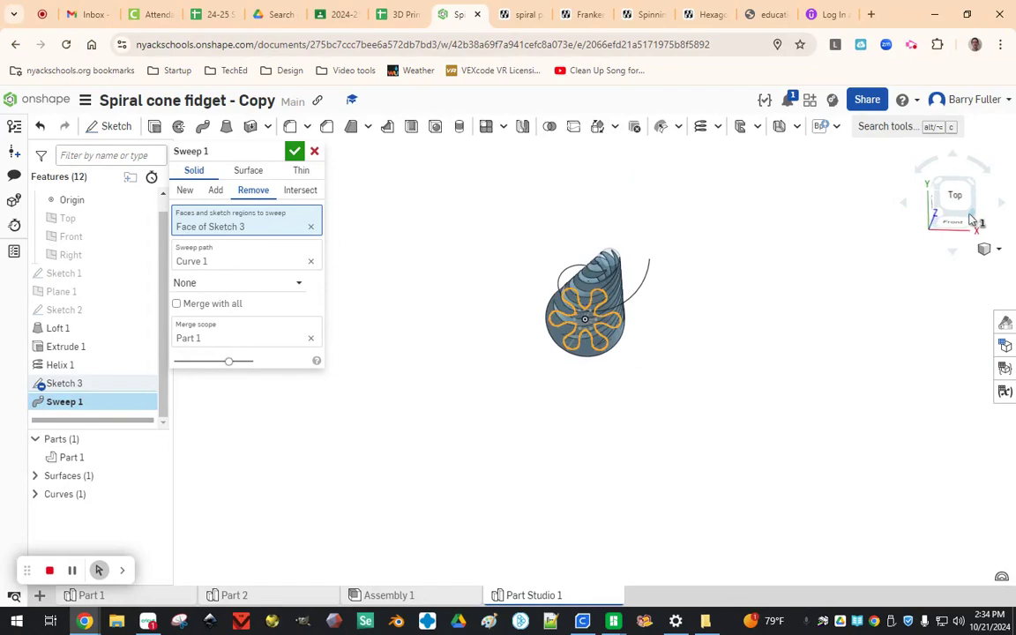
{"action": "left_click", "coordinate": [295, 152]}
Step: Create a plane offset 86 mm from the Top plane, near the tips of the spiral strands
{"action": "scroll", "coordinate": [622, 222], "scroll_direction": "up", "scroll_amount": 5}
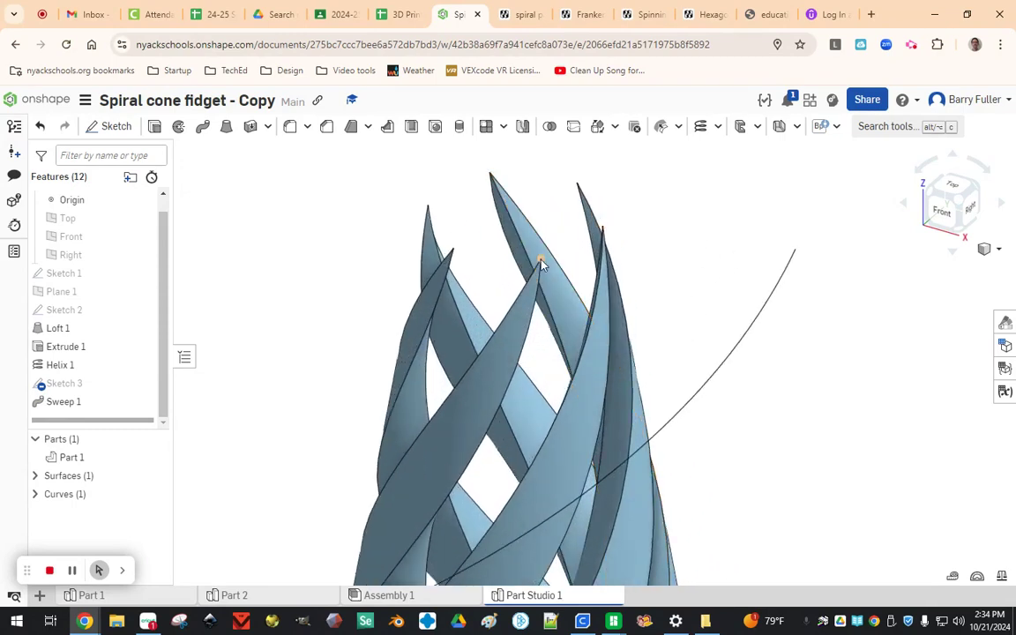
{"action": "scroll", "coordinate": [541, 263], "scroll_direction": "down", "scroll_amount": 4}
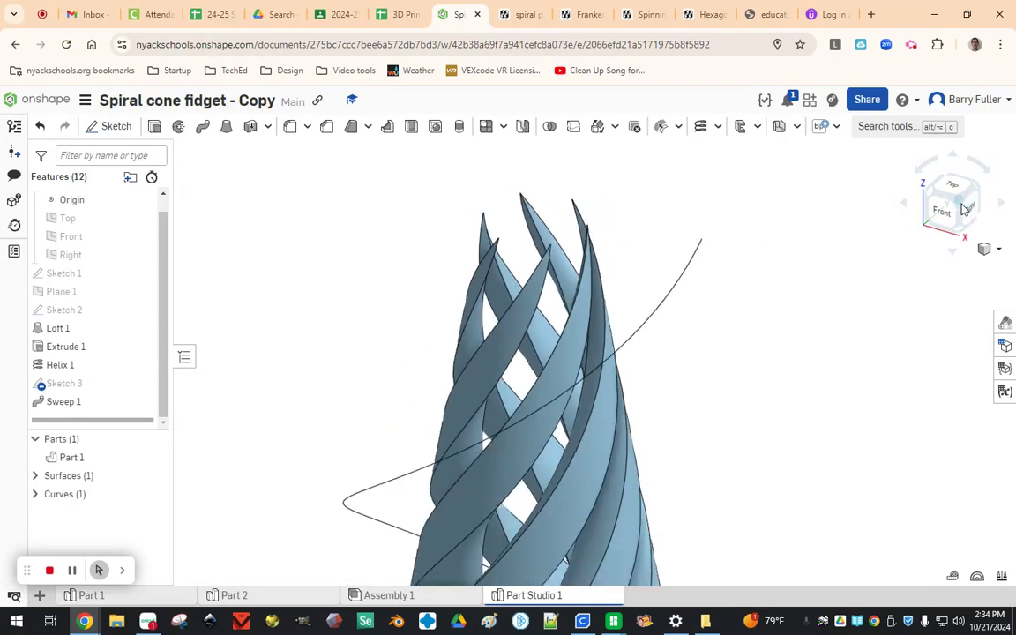
{"action": "key", "text": "f"}
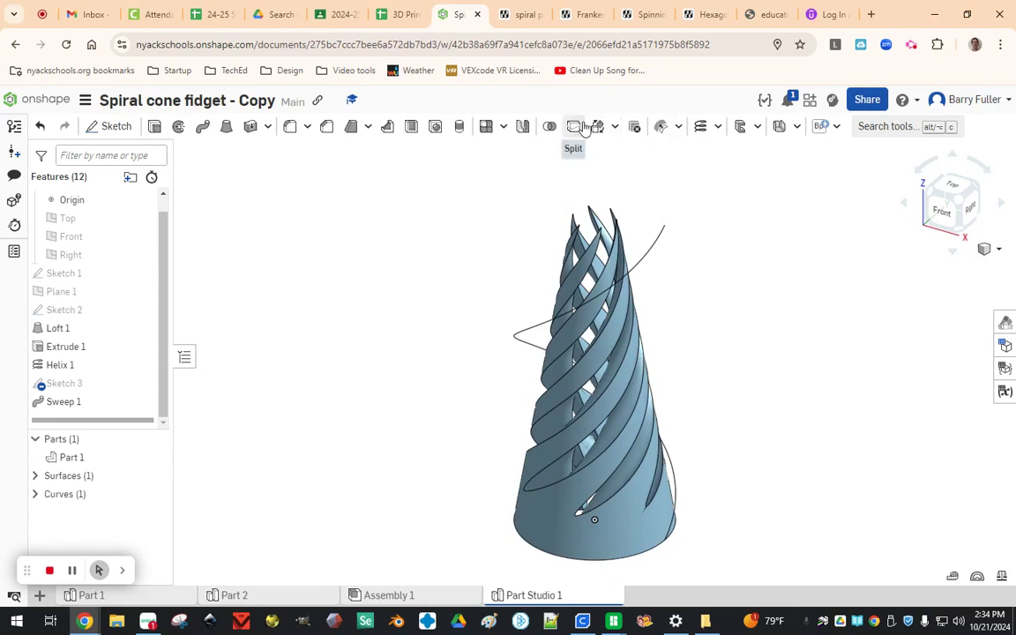
{"action": "left_click", "coordinate": [718, 127]}
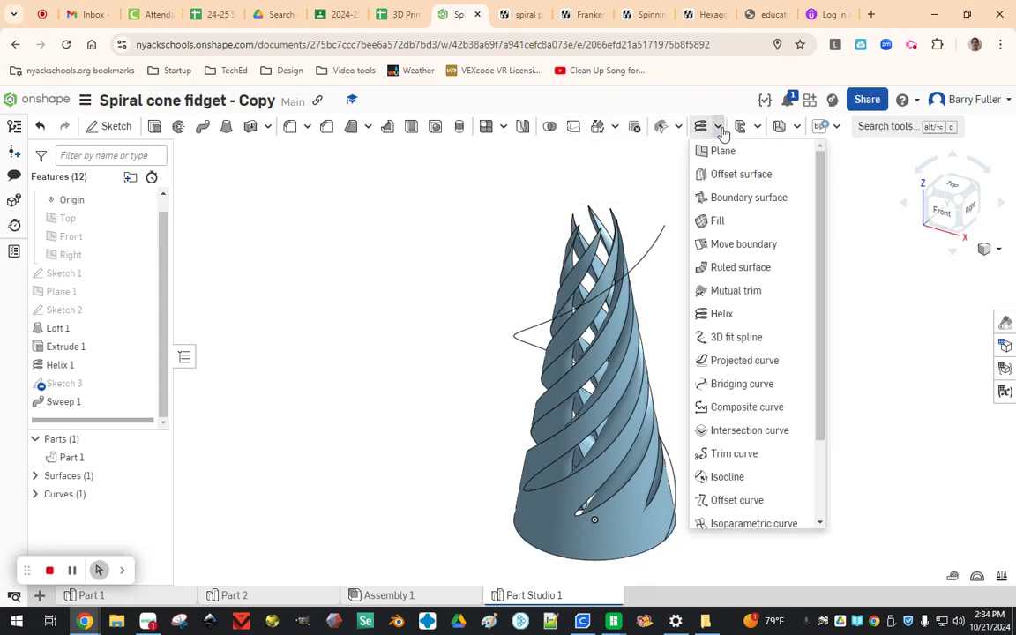
{"action": "left_click", "coordinate": [724, 152]}
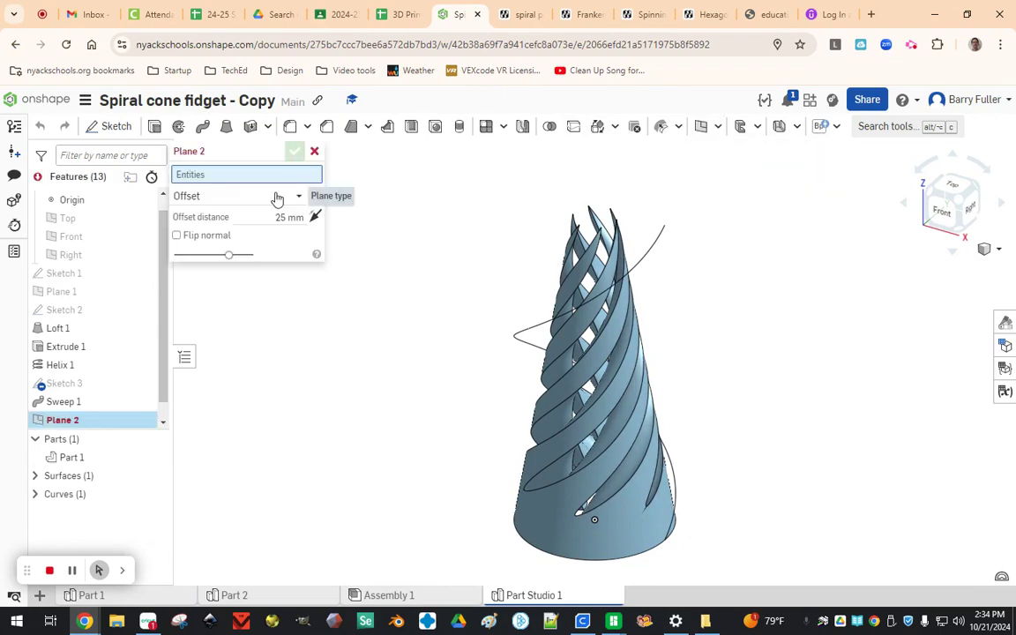
{"action": "left_click", "coordinate": [65, 218]}
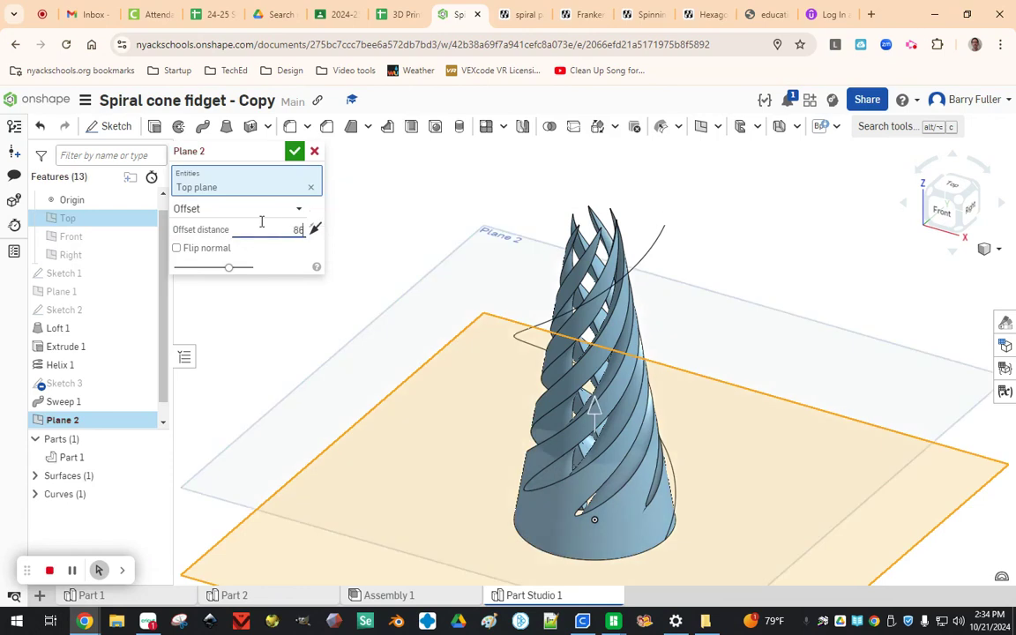
{"action": "type", "text": "86"}
{"action": "key", "text": "Return"}
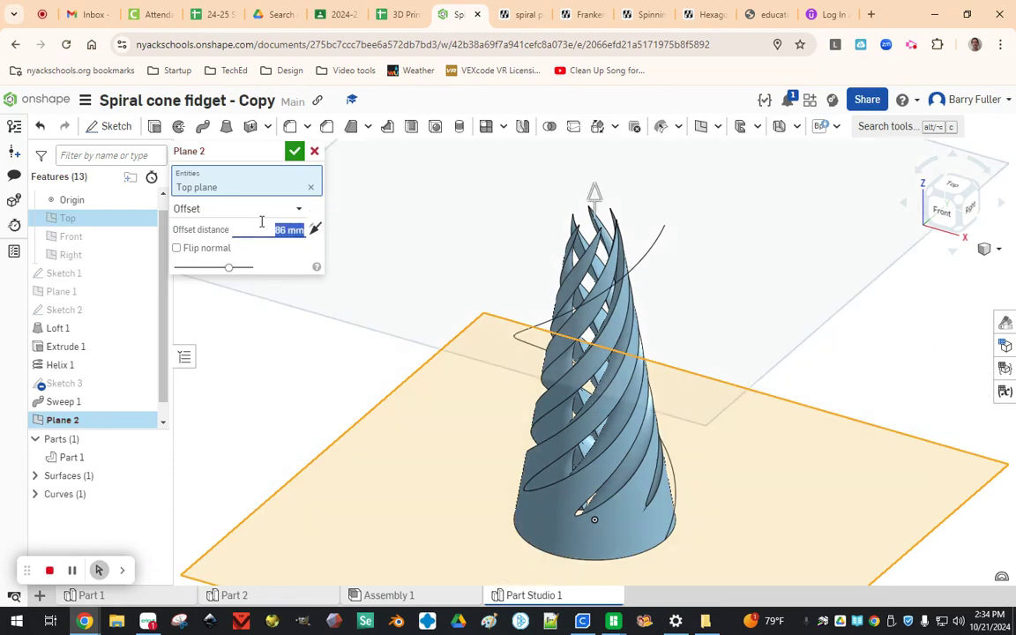
{"action": "left_click", "coordinate": [295, 151]}
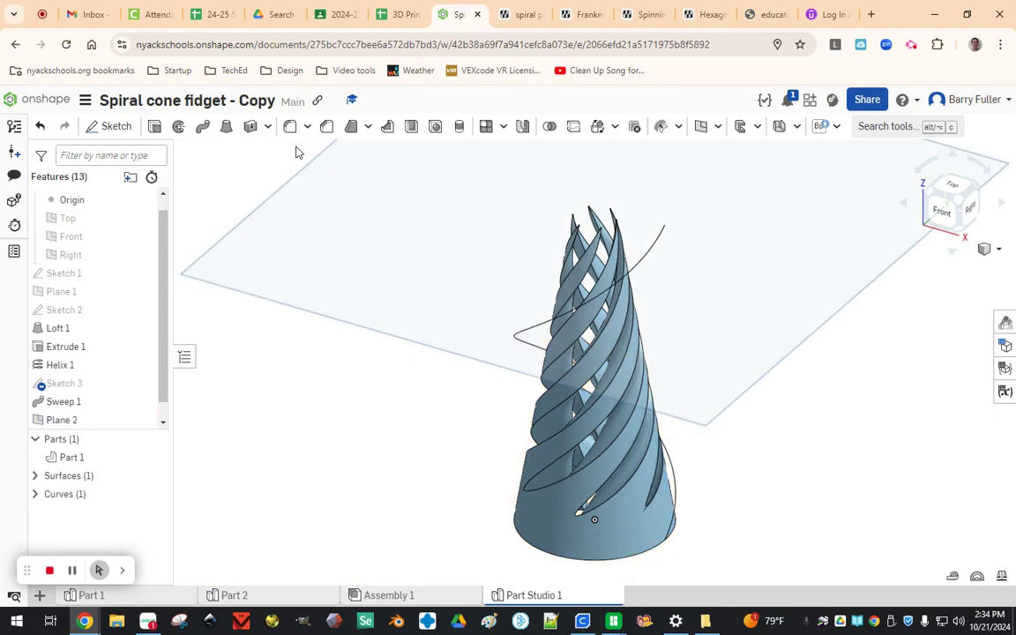
Step: Split Part 1 with the offset plane near the strand tips, keeping both sides
{"action": "left_click", "coordinate": [942, 215]}
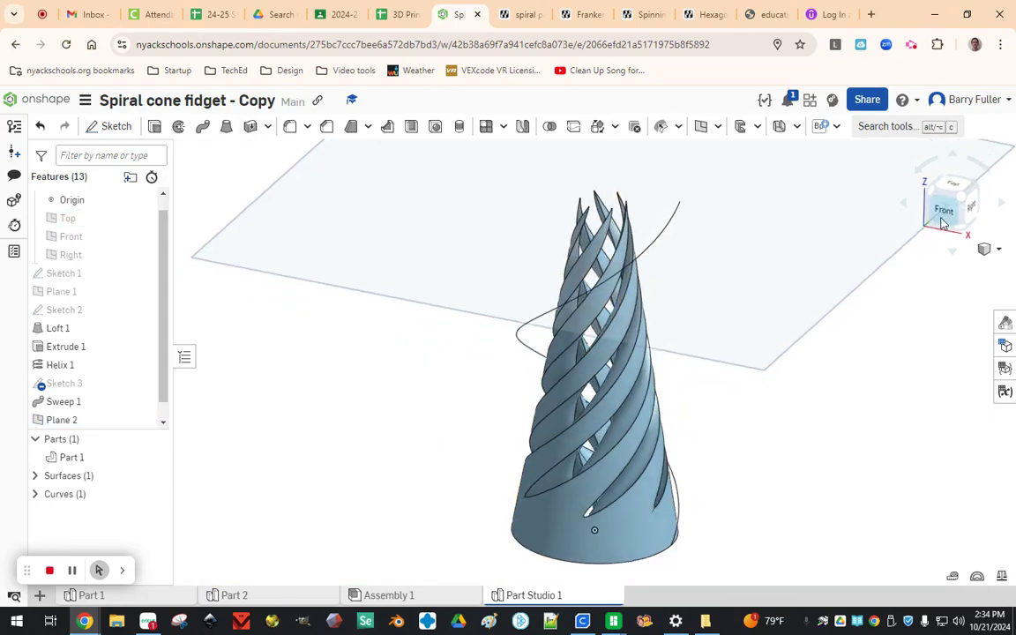
{"action": "scroll", "coordinate": [596, 159], "scroll_direction": "up", "scroll_amount": 5}
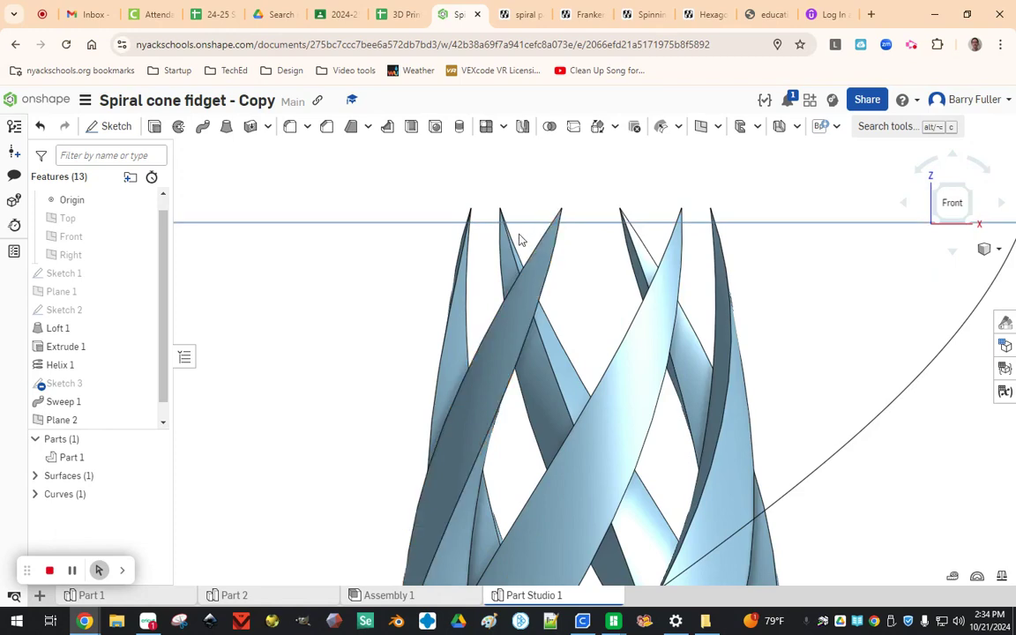
{"action": "key", "text": "f"}
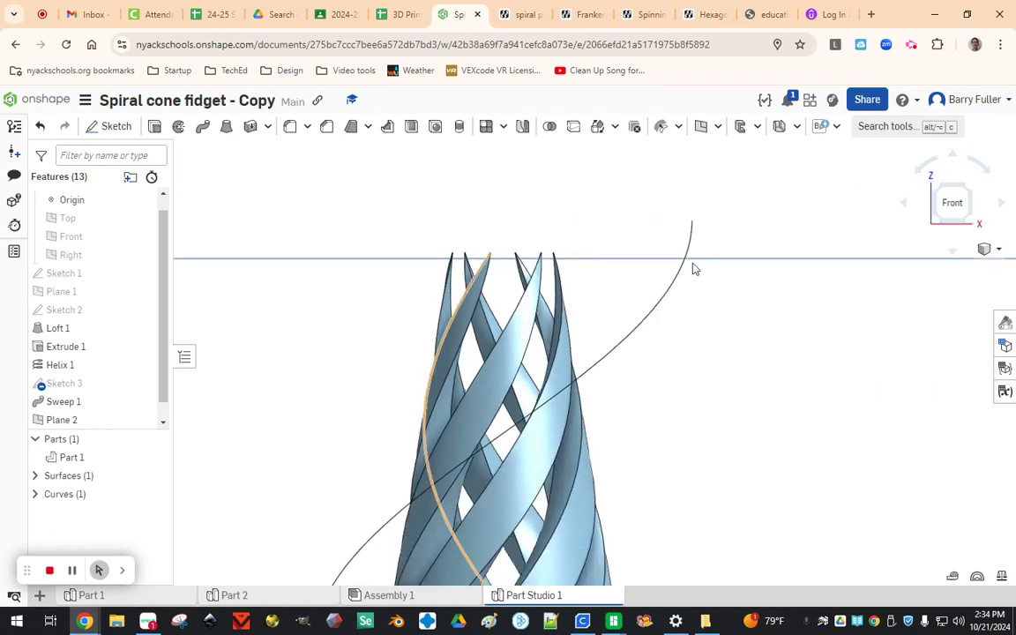
{"action": "left_click", "coordinate": [970, 198]}
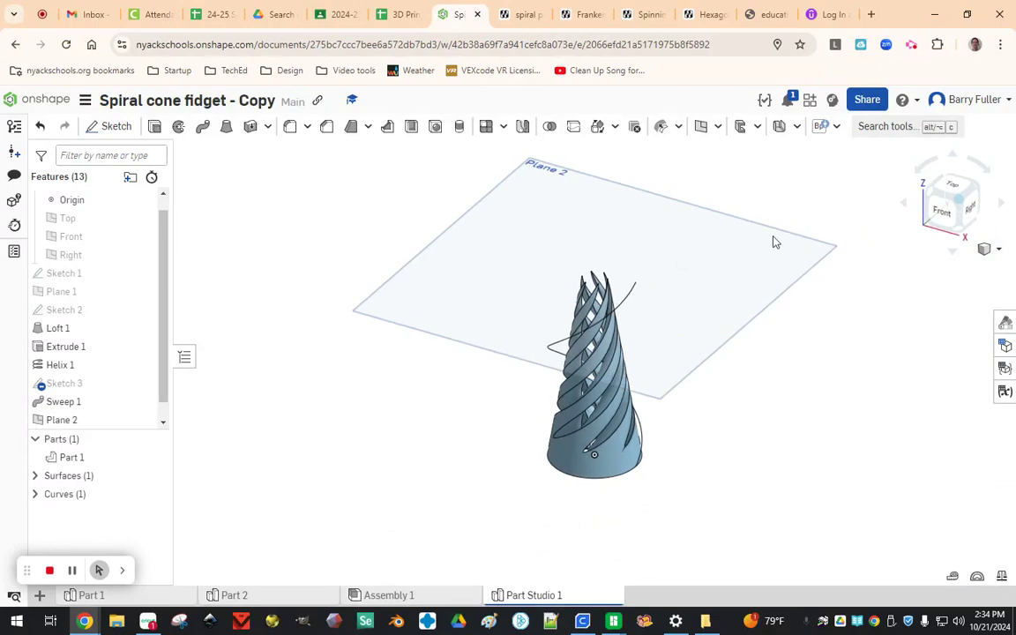
{"action": "left_click", "coordinate": [575, 129]}
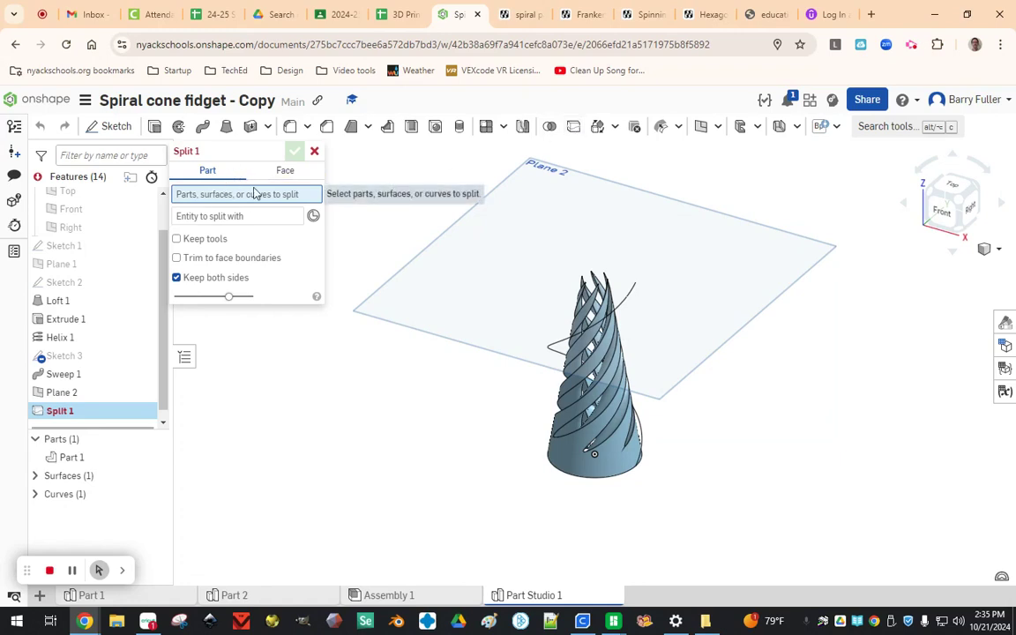
{"action": "left_click", "coordinate": [78, 458]}
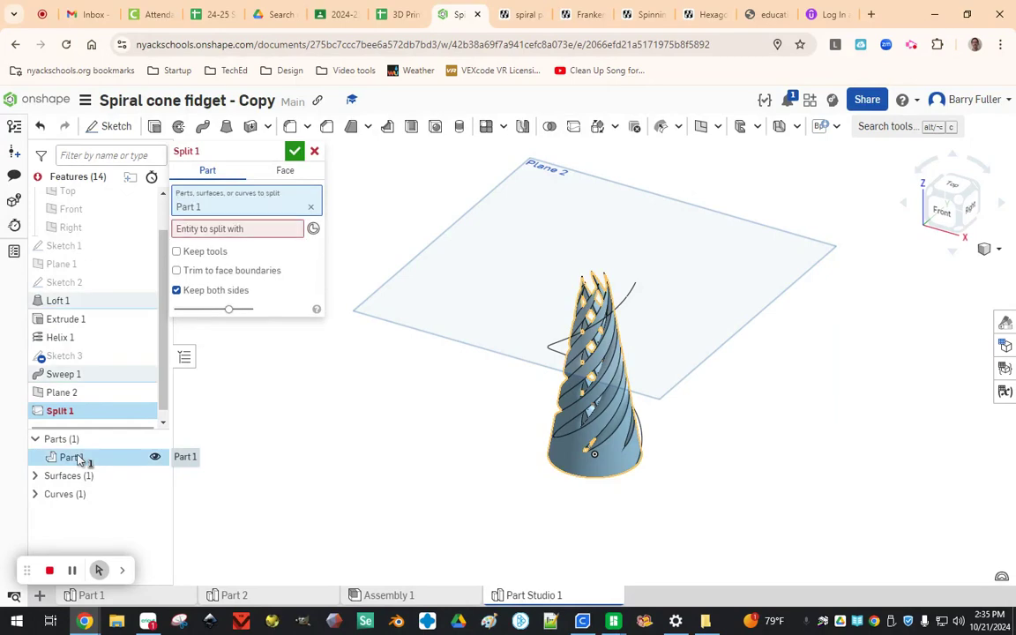
{"action": "left_click", "coordinate": [254, 229]}
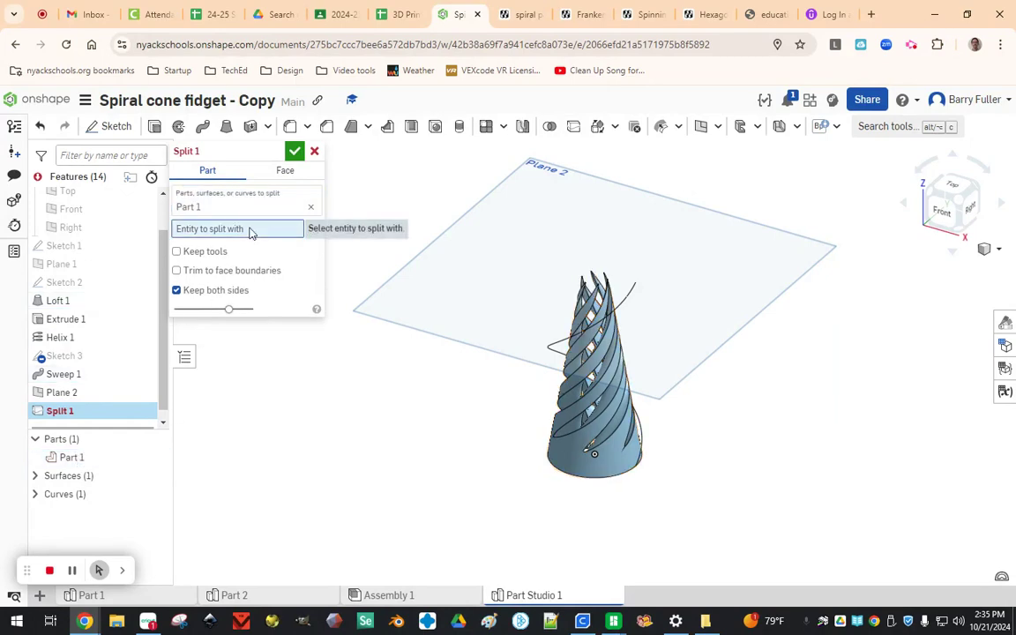
{"action": "left_click", "coordinate": [91, 395]}
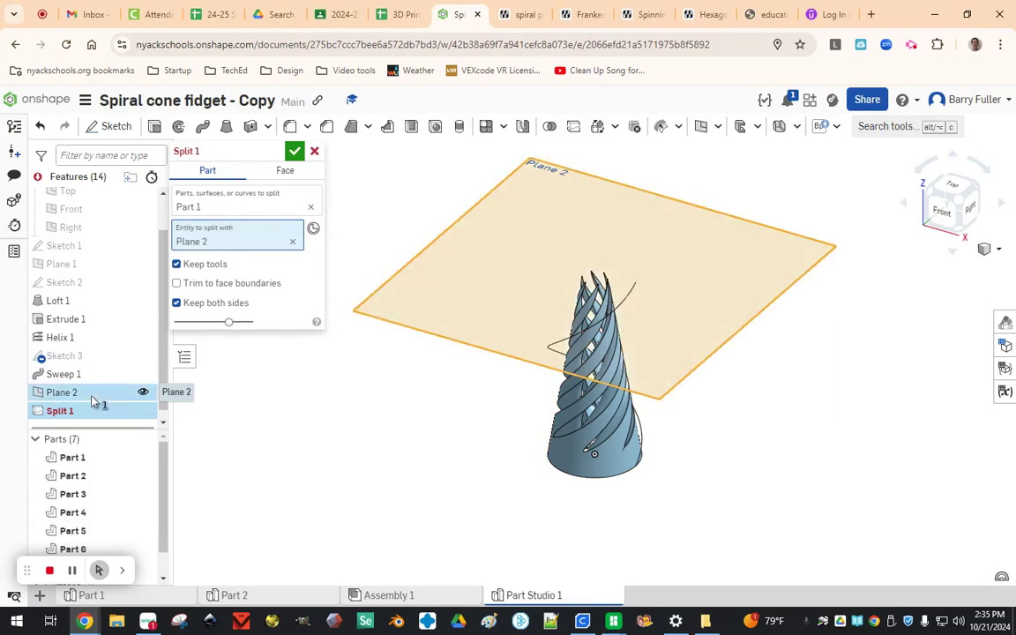
{"action": "left_click", "coordinate": [294, 153]}
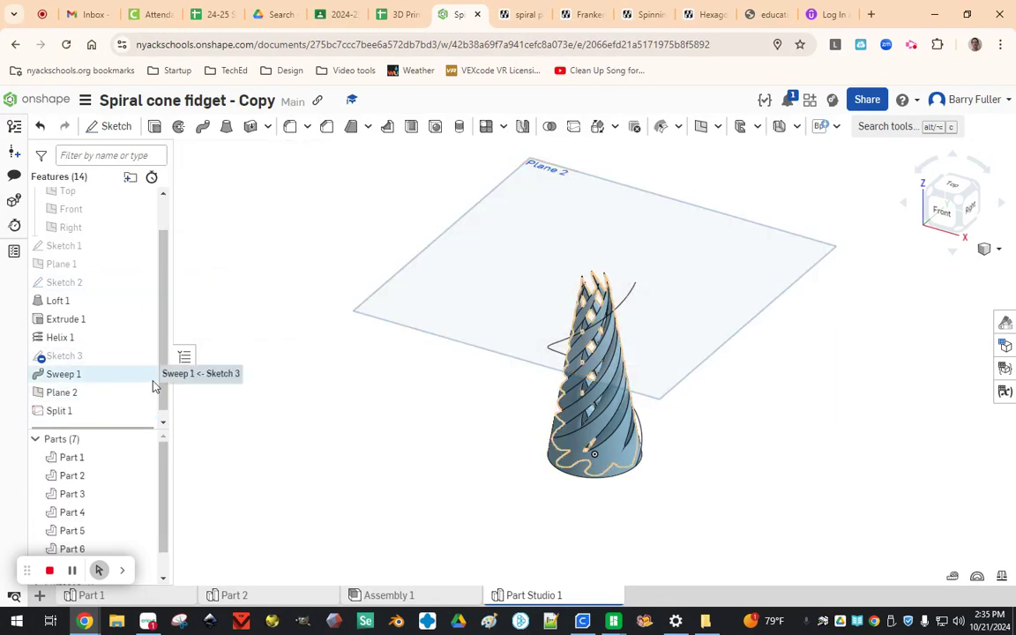
{"action": "scroll", "coordinate": [115, 458], "scroll_direction": "down", "scroll_amount": 1}
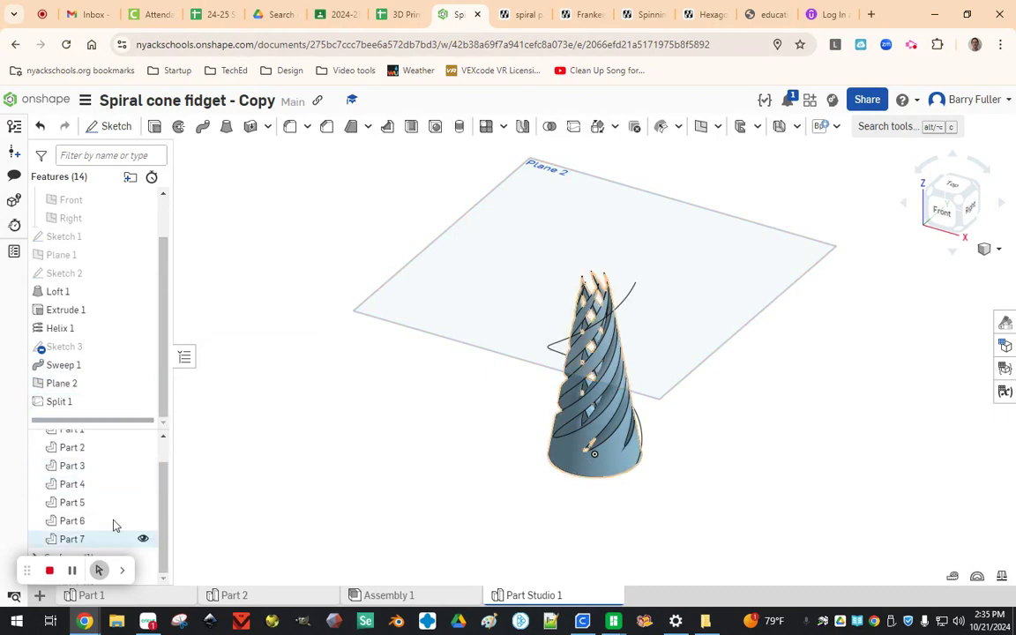
Step: Remove Part 2 through Part 7 from the split cone with a Delete part feature
{"action": "mouse_move", "coordinate": [20, 568]}
{"action": "left_mouse_down"}
{"action": "mouse_move", "coordinate": [120, 564]}
{"action": "mouse_move", "coordinate": [40, 569]}
{"action": "left_mouse_up"}
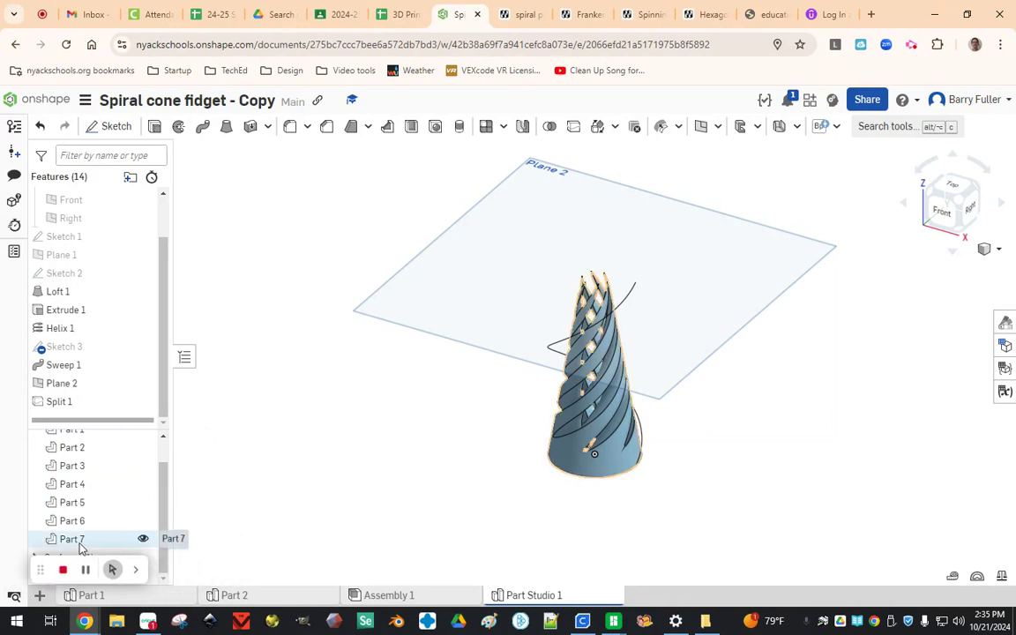
{"action": "left_click", "coordinate": [619, 128]}
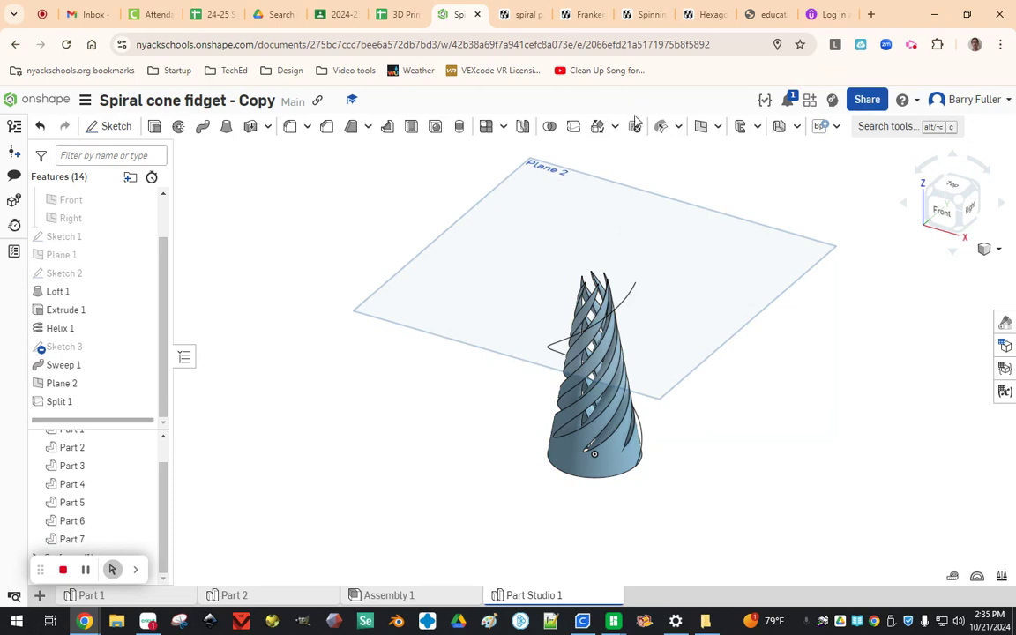
{"action": "left_click", "coordinate": [635, 126]}
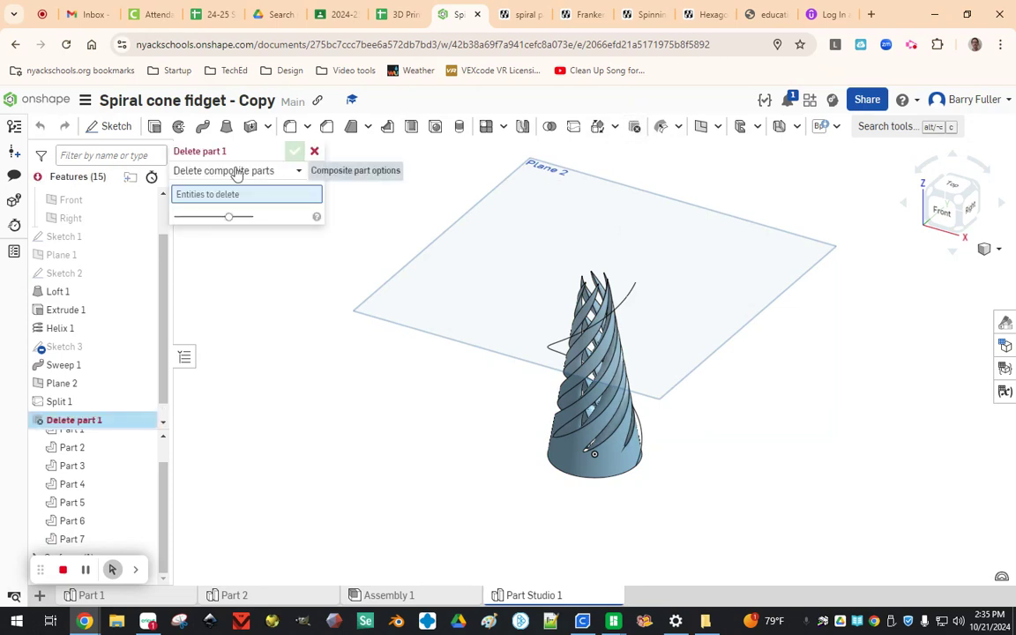
{"action": "left_click", "coordinate": [97, 448]}
{"action": "left_click", "coordinate": [99, 469]}
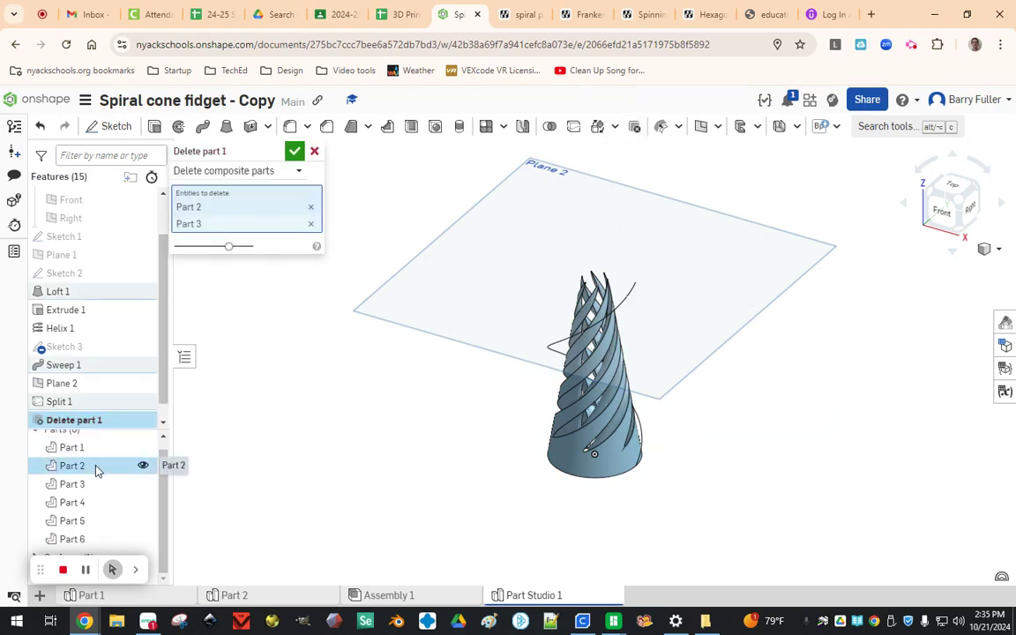
{"action": "left_click", "coordinate": [92, 483]}
{"action": "left_click", "coordinate": [94, 486]}
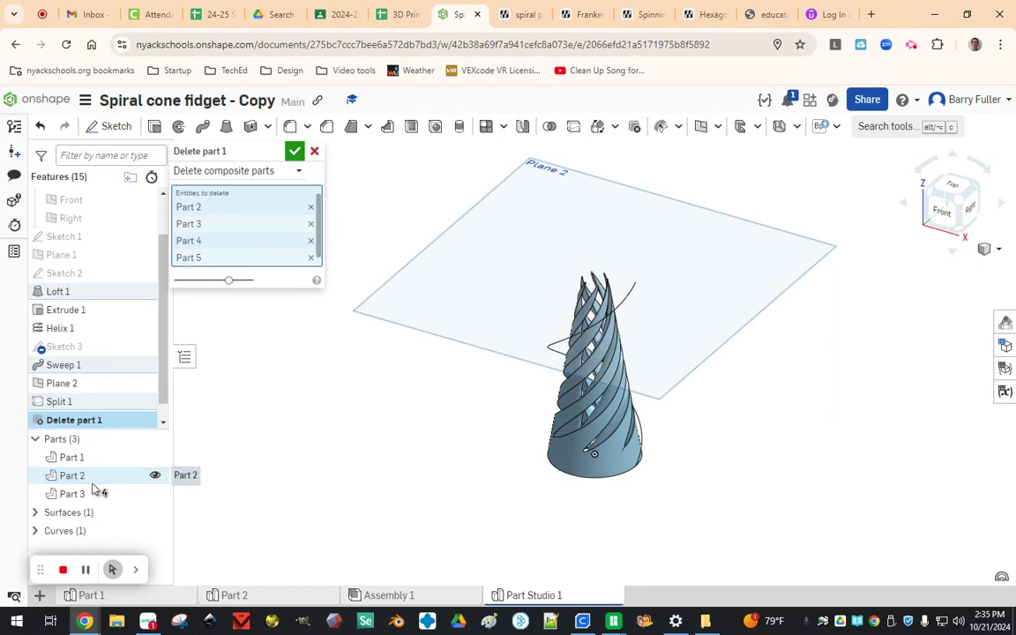
{"action": "left_click", "coordinate": [94, 486]}
{"action": "left_click", "coordinate": [96, 486]}
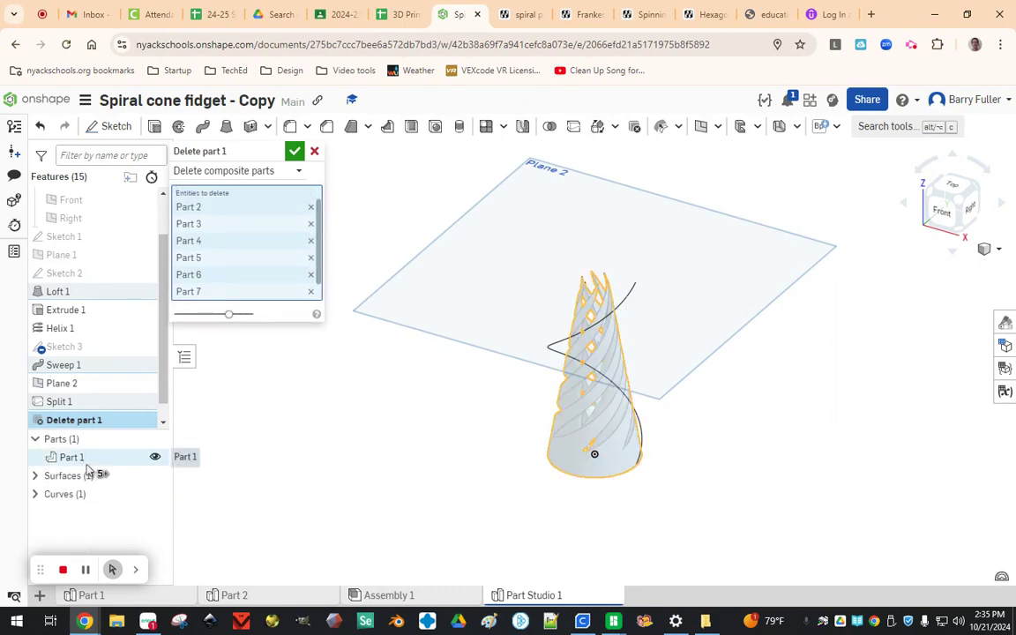
{"action": "left_click", "coordinate": [295, 153]}
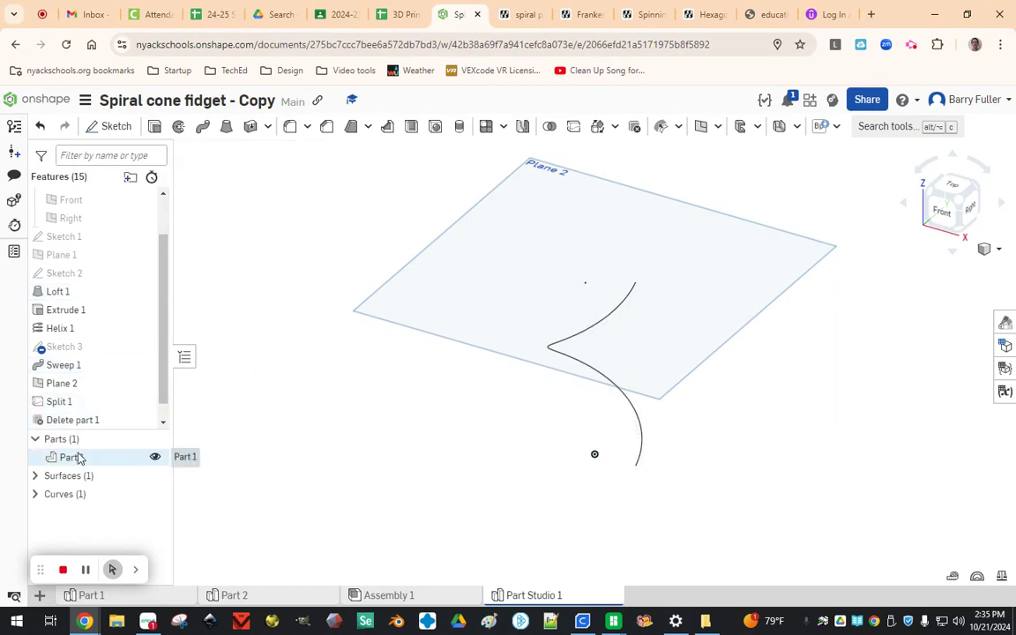
Step: Edit Delete part 1 and clear all six parts from its entities to delete
{"action": "double_click", "coordinate": [78, 419]}
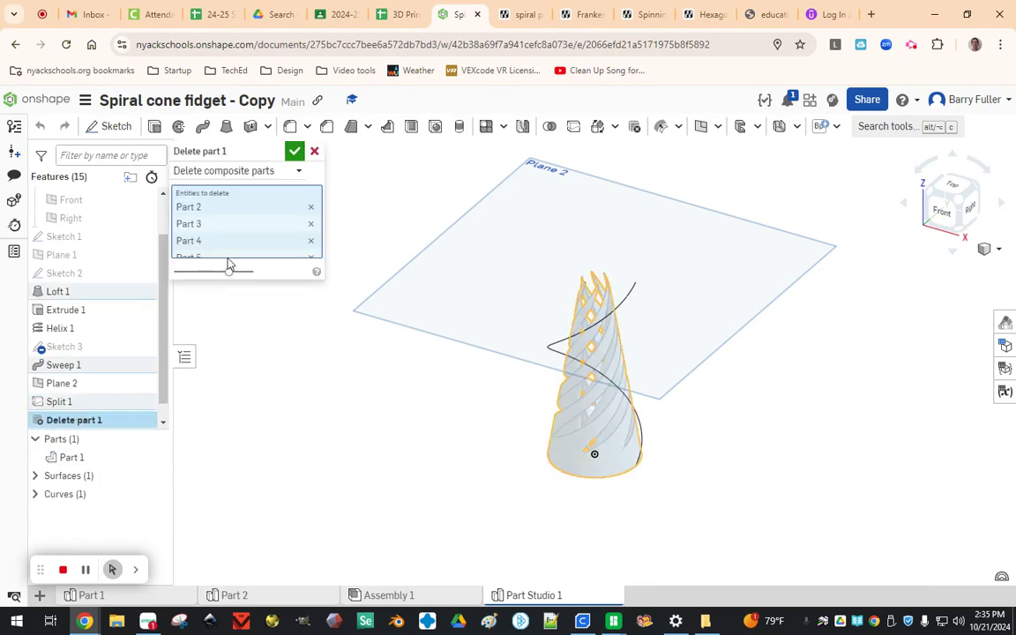
{"action": "left_click", "coordinate": [310, 206]}
{"action": "left_click", "coordinate": [310, 206]}
{"action": "left_click", "coordinate": [311, 207]}
{"action": "left_click", "coordinate": [310, 208]}
{"action": "left_click", "coordinate": [310, 208]}
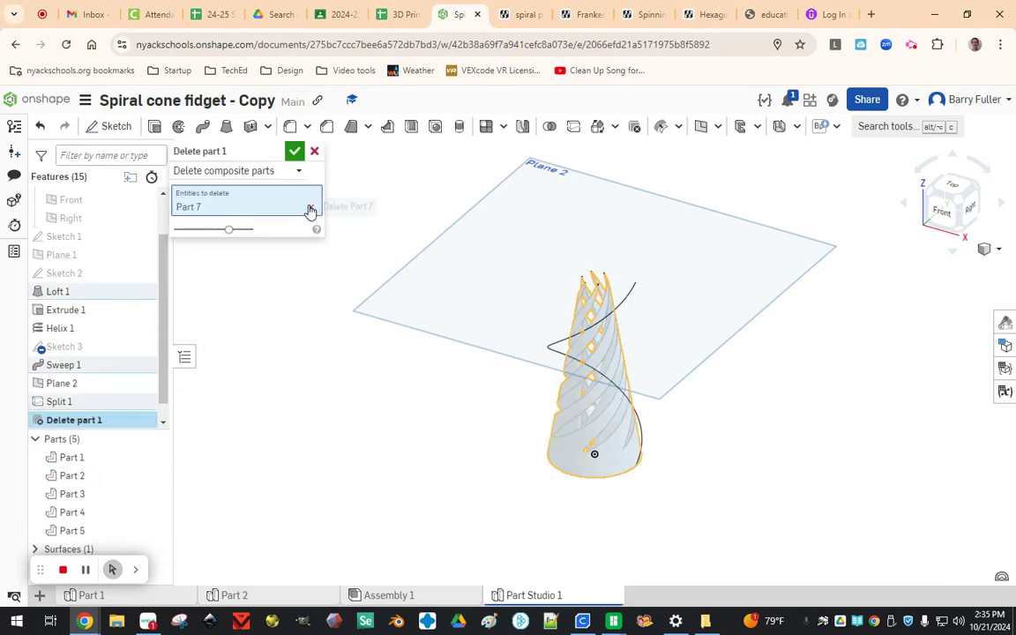
{"action": "left_click", "coordinate": [310, 208]}
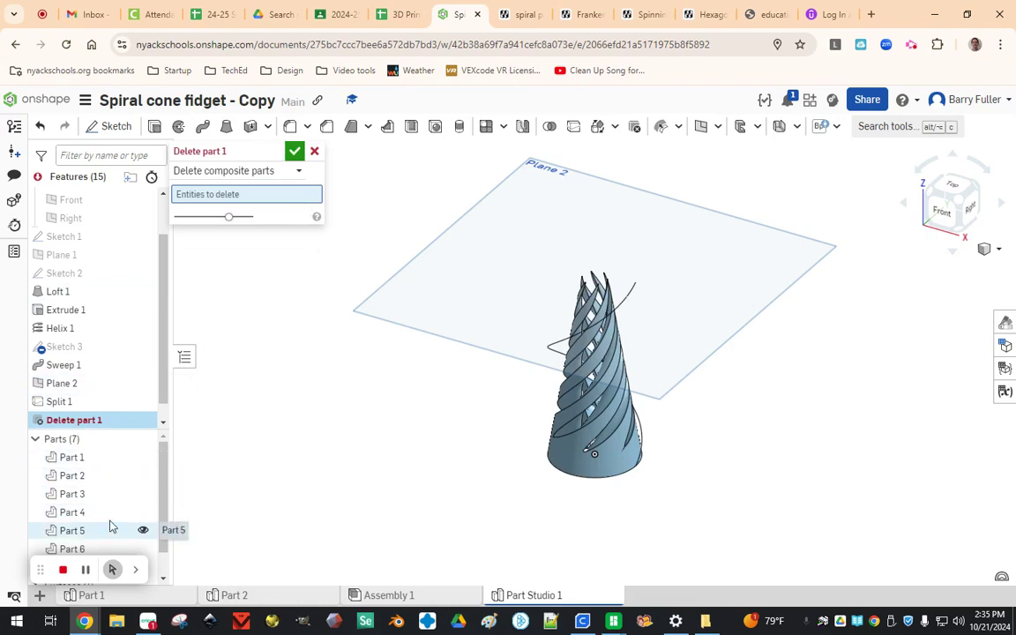
Step: Set Delete part 1 to remove the six small pointed tips, Part 1 through Part 6, keeping the main spiral body
{"action": "scroll", "coordinate": [495, 357], "scroll_direction": "up", "scroll_amount": 5}
{"action": "scroll", "coordinate": [361, 330], "scroll_direction": "up", "scroll_amount": 4}
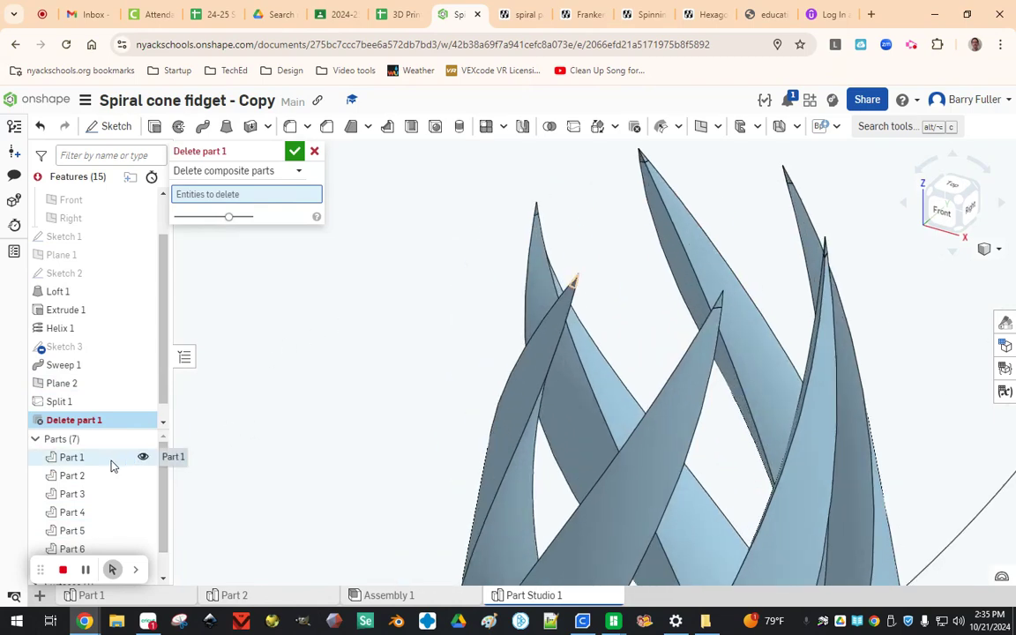
{"action": "left_click", "coordinate": [73, 456]}
{"action": "left_click", "coordinate": [113, 465]}
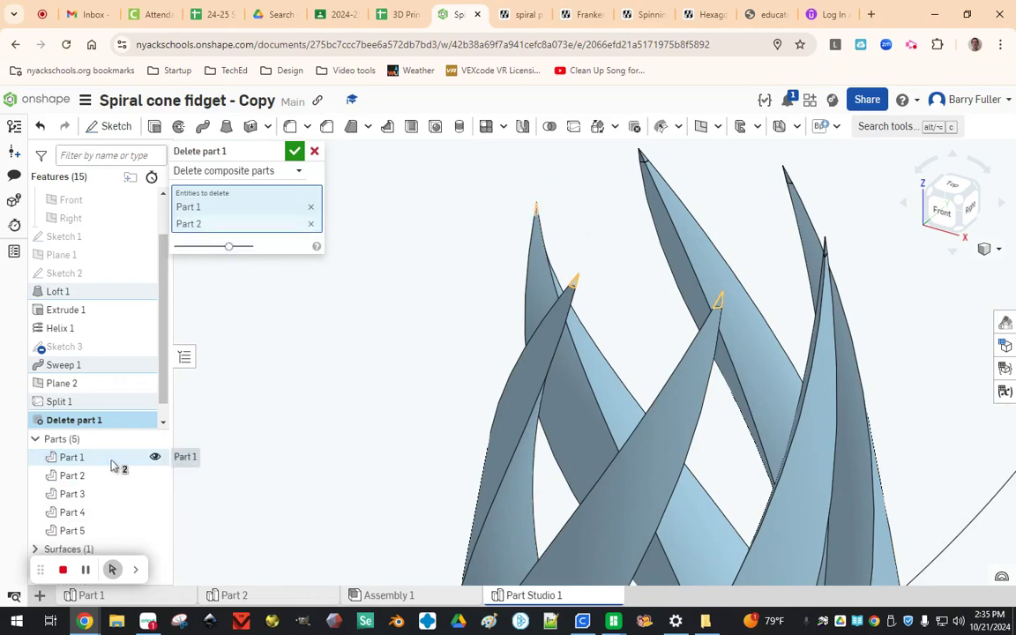
{"action": "left_click", "coordinate": [113, 465]}
{"action": "left_click", "coordinate": [113, 464]}
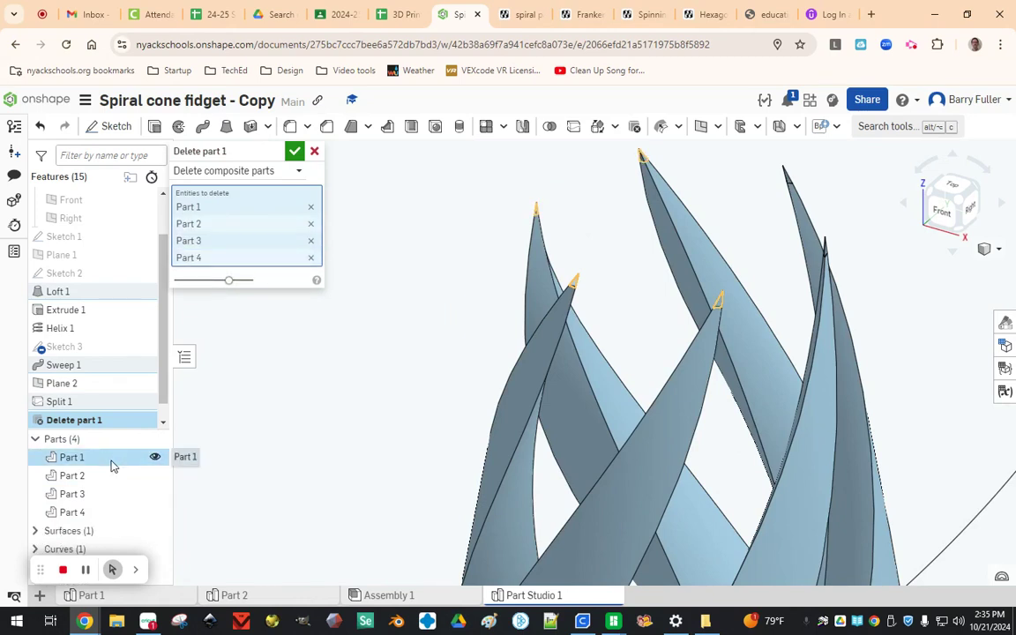
{"action": "left_click", "coordinate": [113, 465]}
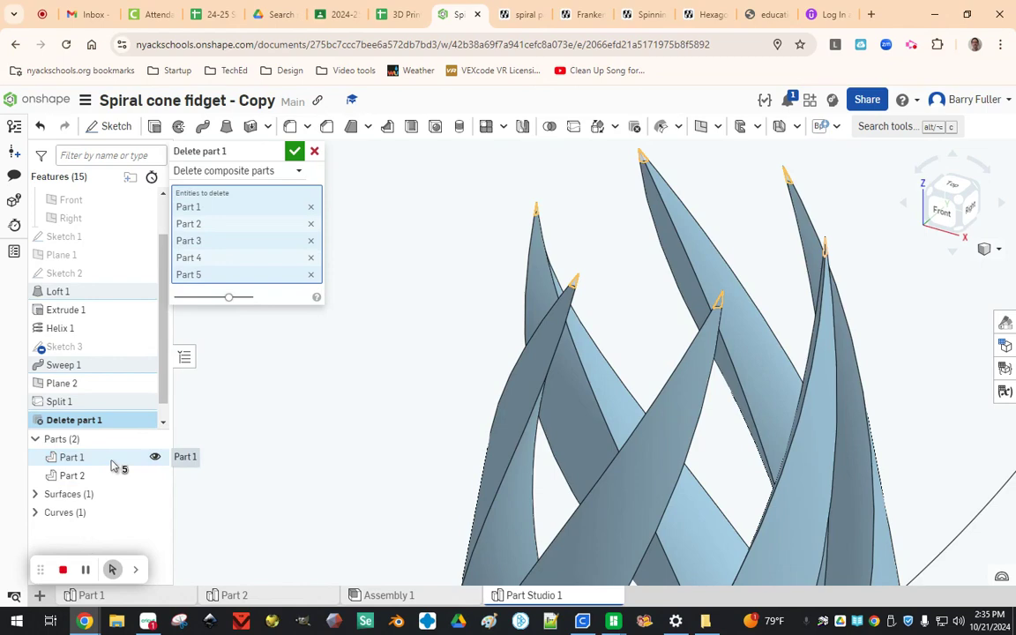
{"action": "left_click", "coordinate": [113, 465]}
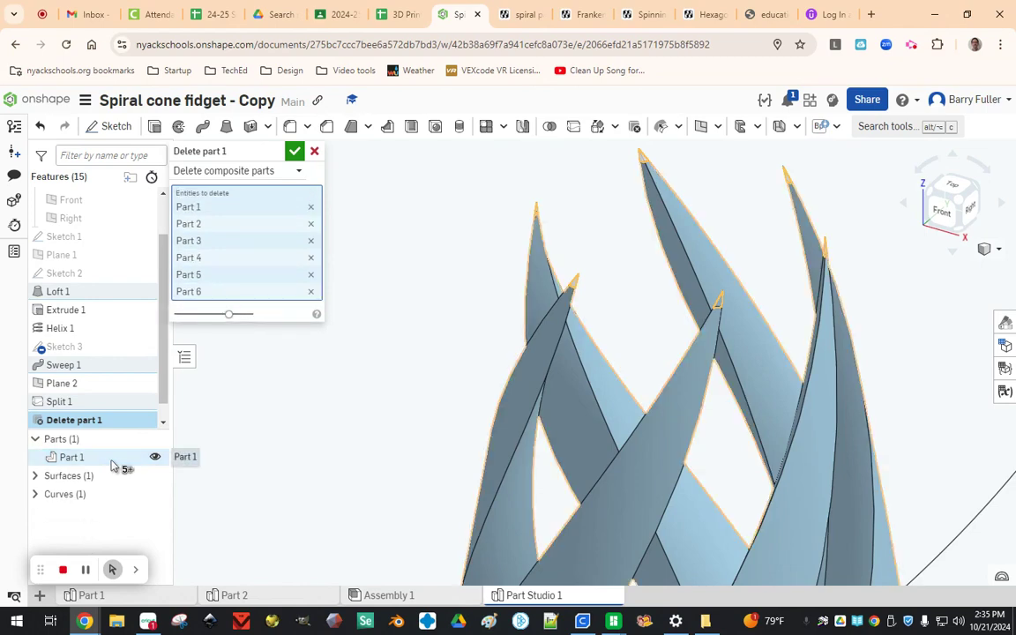
{"action": "left_click", "coordinate": [294, 152]}
Step: Hide Plane 2 and fit the trimmed spiral cone in the view
{"action": "scroll", "coordinate": [325, 195], "scroll_direction": "down", "scroll_amount": 5}
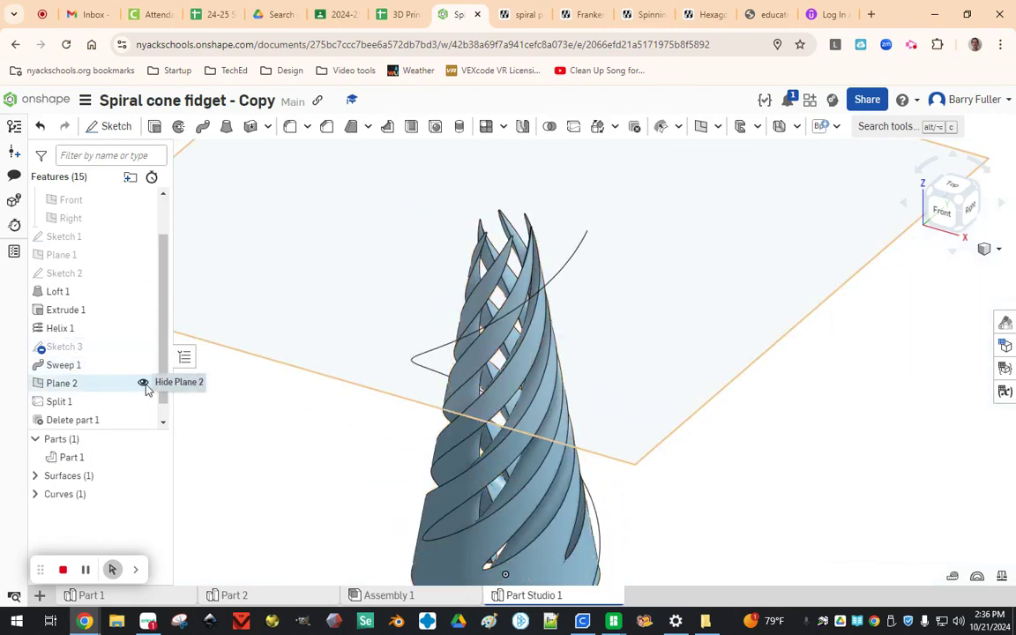
{"action": "left_click", "coordinate": [143, 383]}
{"action": "scroll", "coordinate": [410, 335], "scroll_direction": "down", "scroll_amount": 2}
{"action": "key", "text": "f"}
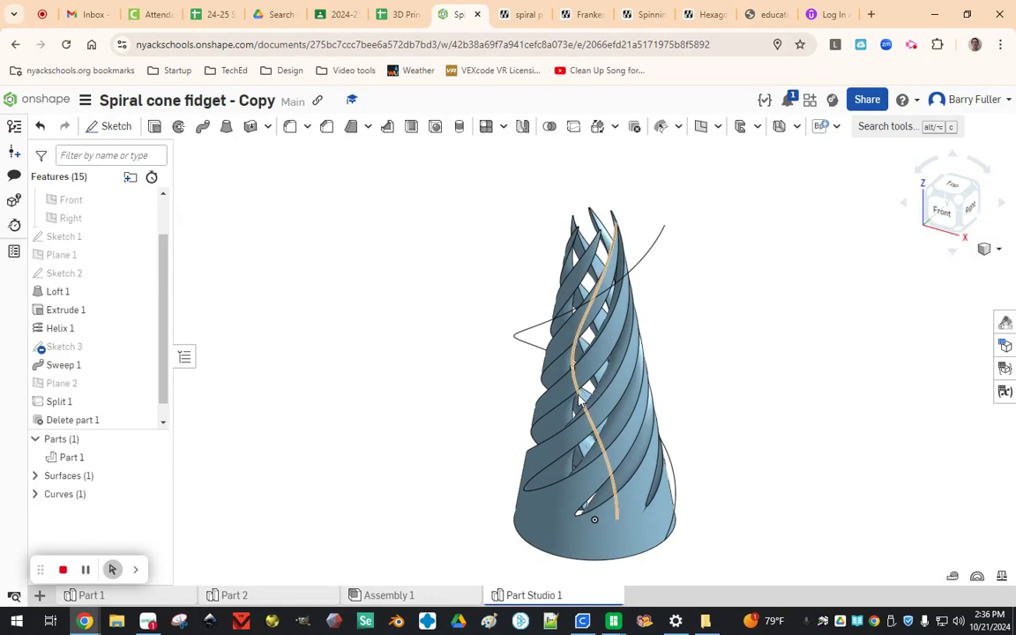
Step: Open Sketch 3 and examine the six-petal profile face-on against the cone's base
{"action": "double_click", "coordinate": [79, 351]}
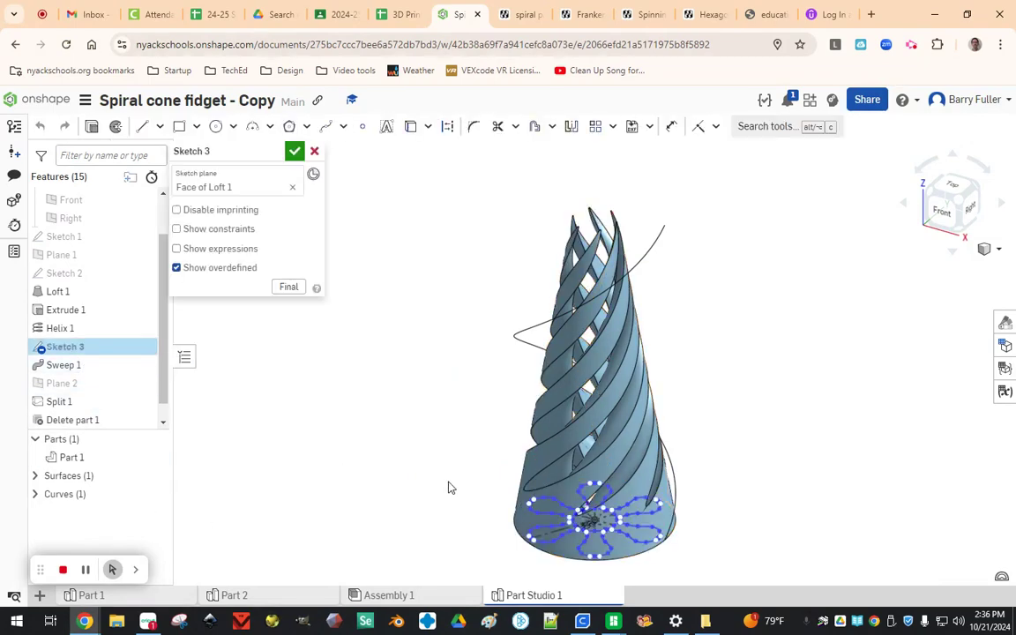
{"action": "key", "text": "n"}
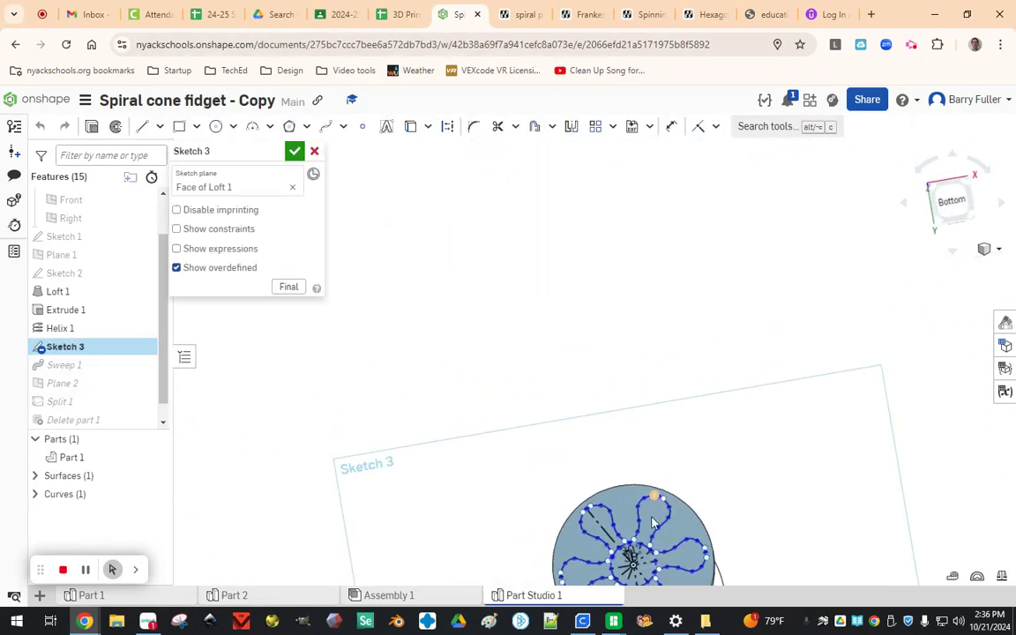
{"action": "scroll", "coordinate": [694, 529], "scroll_direction": "up", "scroll_amount": 5}
{"action": "scroll", "coordinate": [728, 274], "scroll_direction": "down", "scroll_amount": 5}
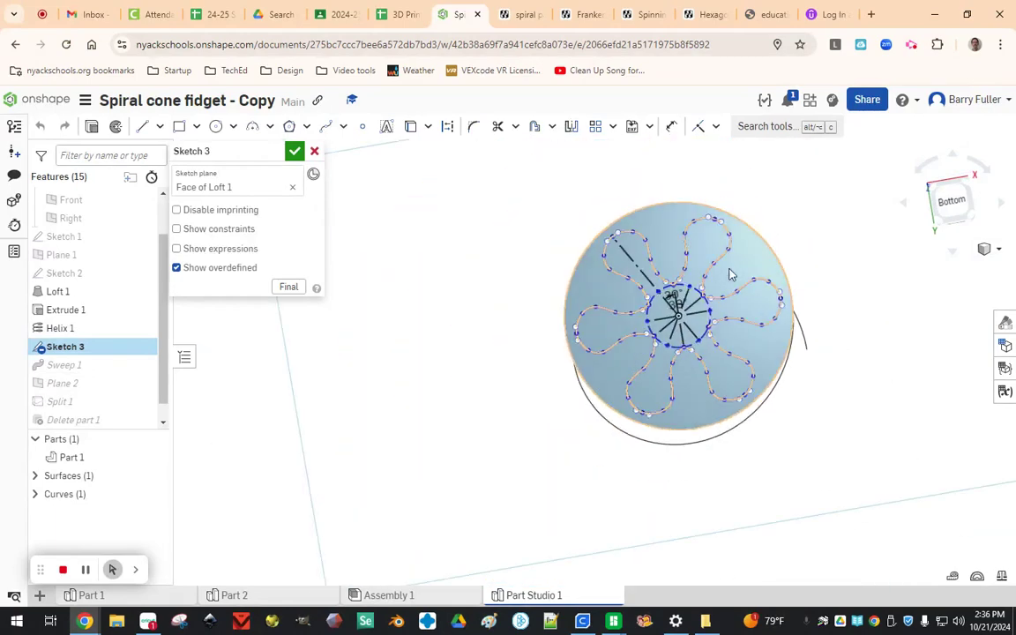
{"action": "left_click", "coordinate": [961, 180]}
{"action": "left_click", "coordinate": [964, 183]}
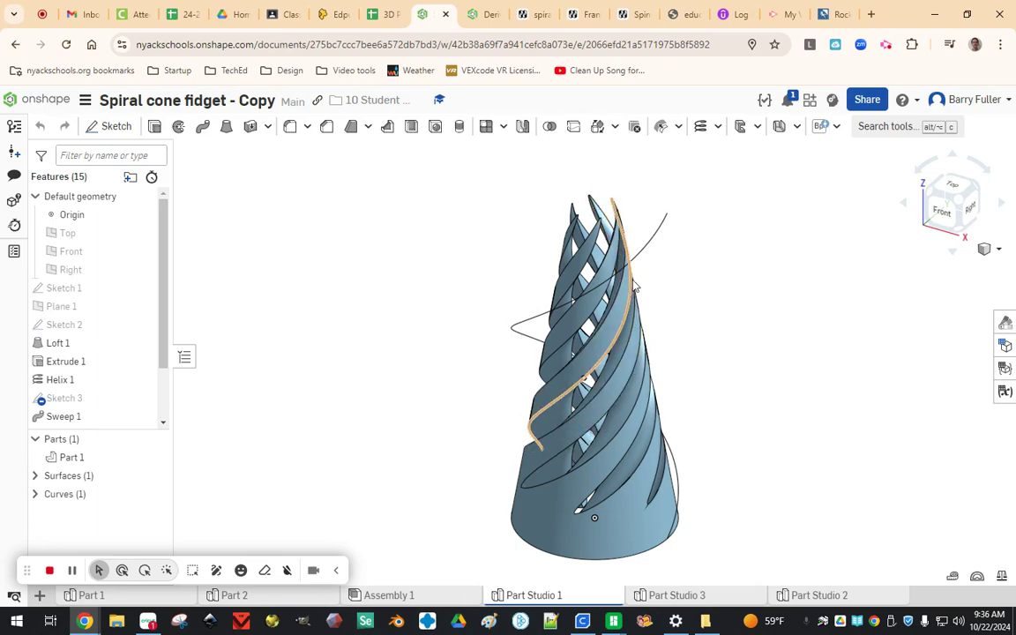
Step: Look over the spiral cone in Part Studio 1 from different angles and switch to Part Studio 3
{"action": "right_click_drag", "start_coordinate": [635, 372], "coordinate": [737, 375]}
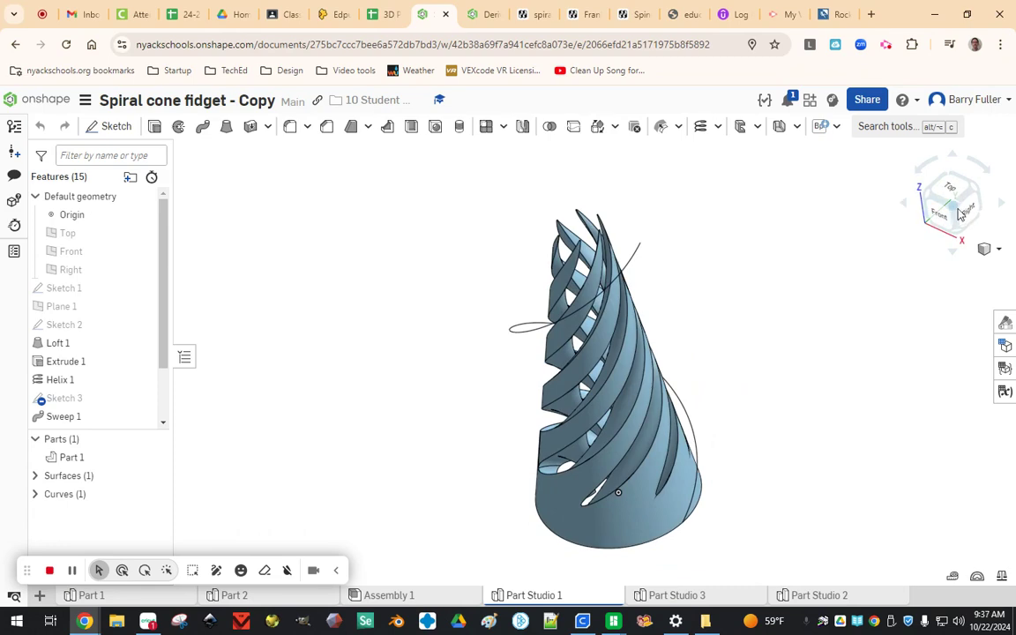
{"action": "right_click_drag", "start_coordinate": [960, 214], "coordinate": [718, 579]}
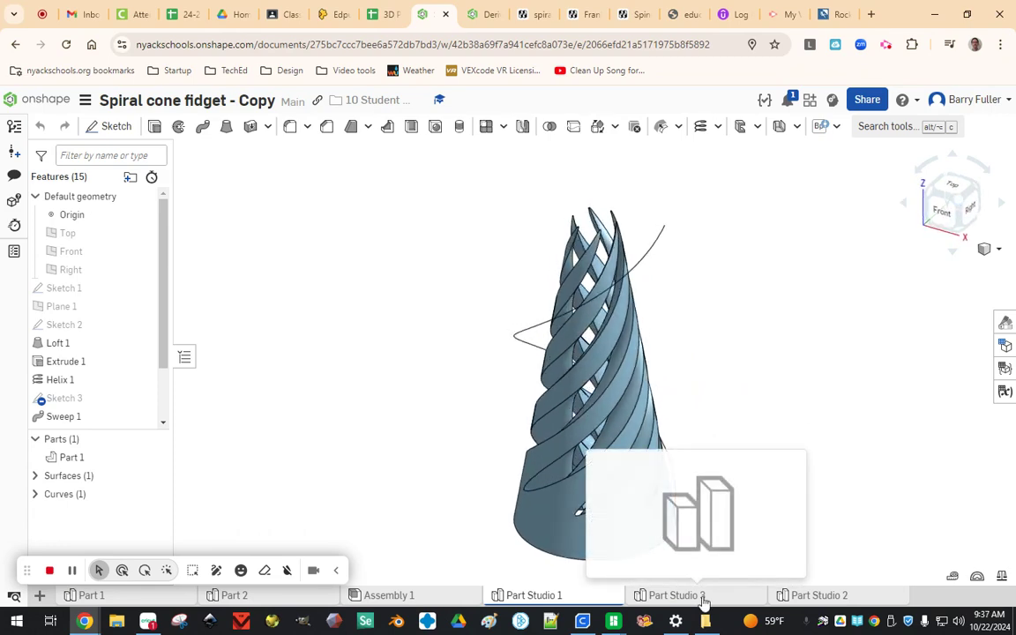
{"action": "left_click", "coordinate": [704, 600]}
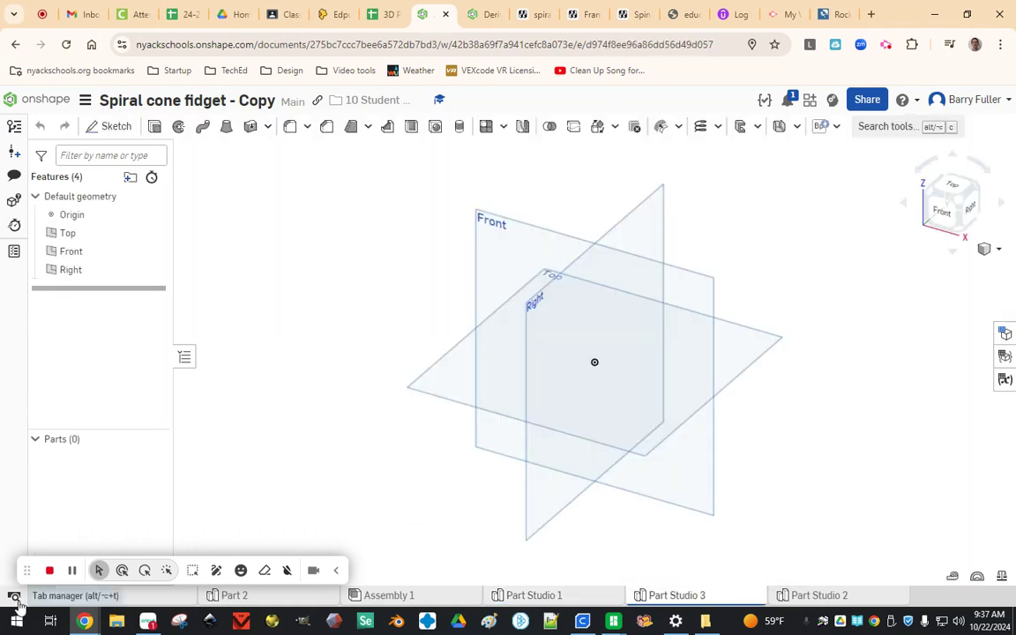
{"action": "left_click", "coordinate": [39, 595]}
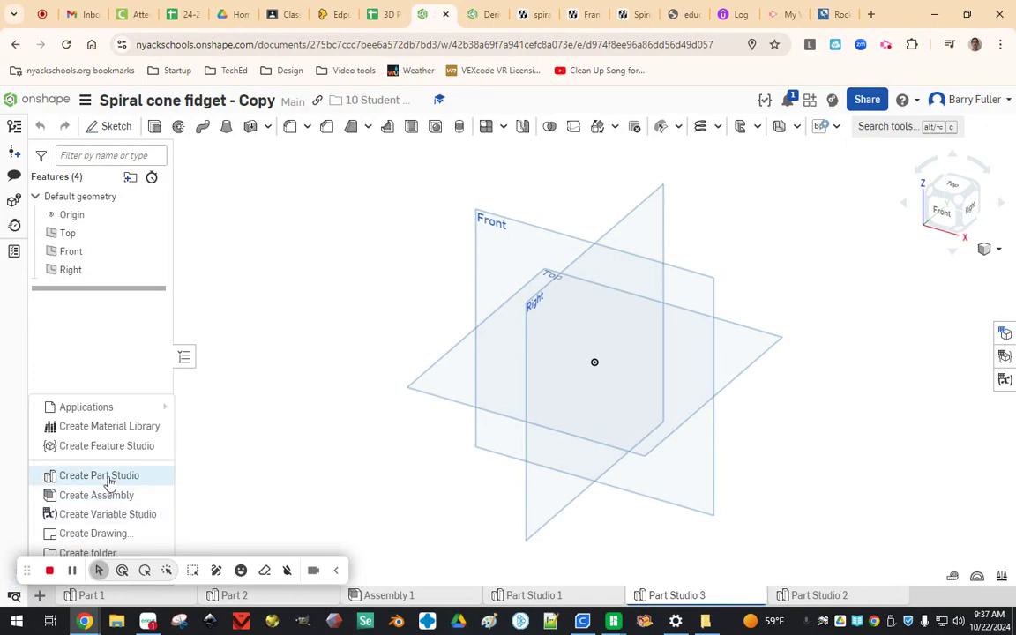
{"action": "left_click", "coordinate": [332, 571]}
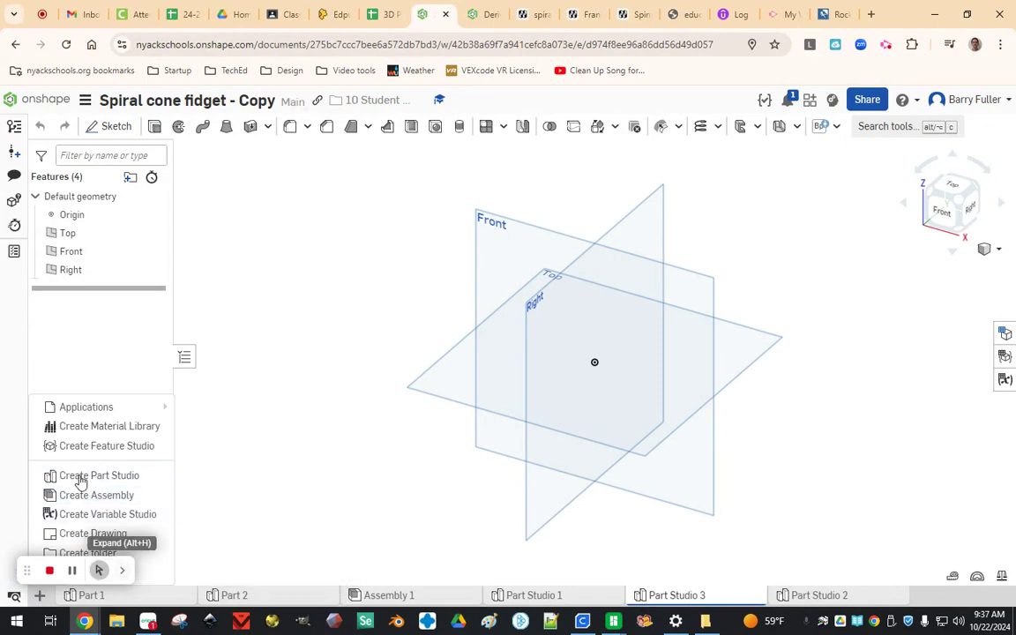
{"action": "left_click", "coordinate": [599, 595]}
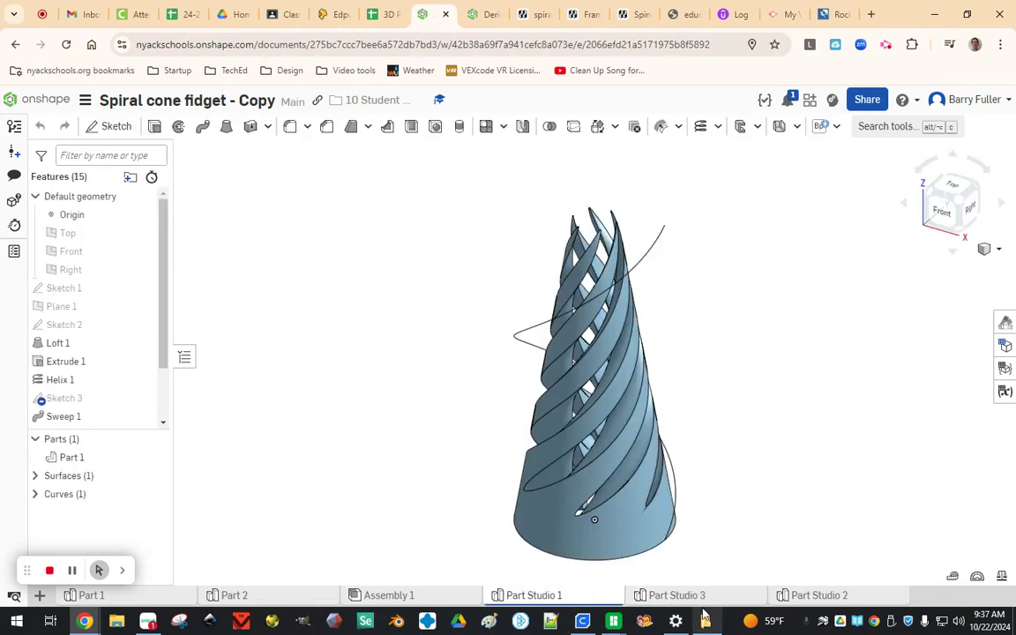
{"action": "mouse_move", "coordinate": [701, 597]}
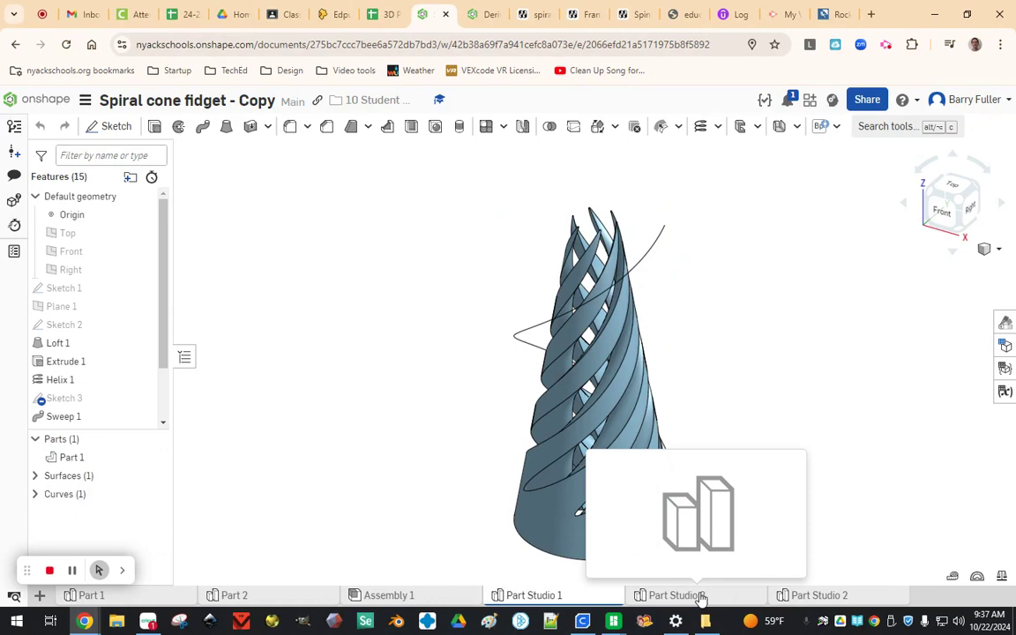
{"action": "left_click", "coordinate": [701, 597]}
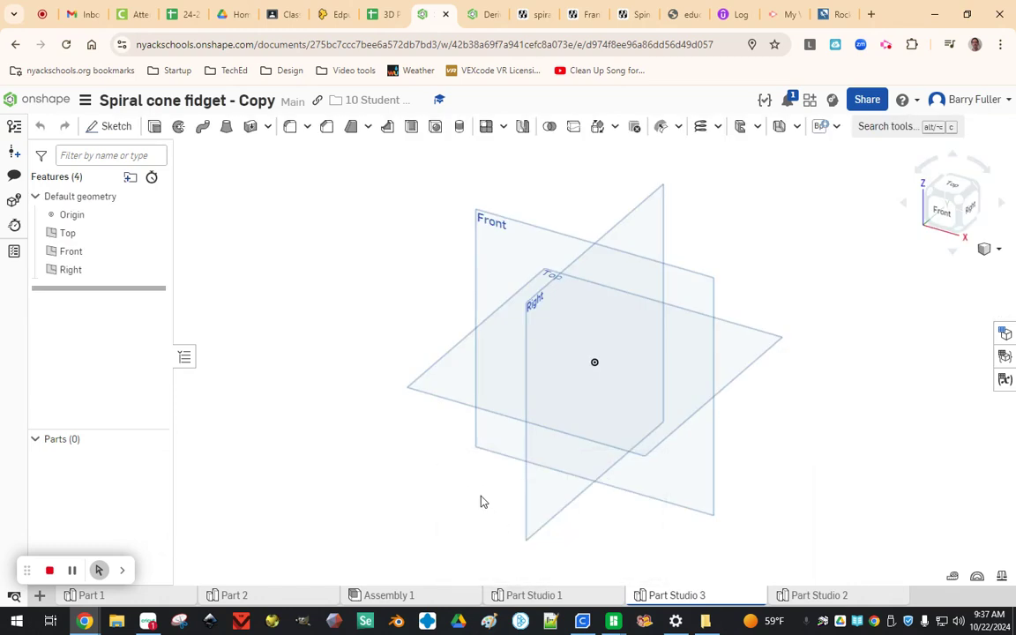
{"action": "left_click", "coordinate": [551, 596]}
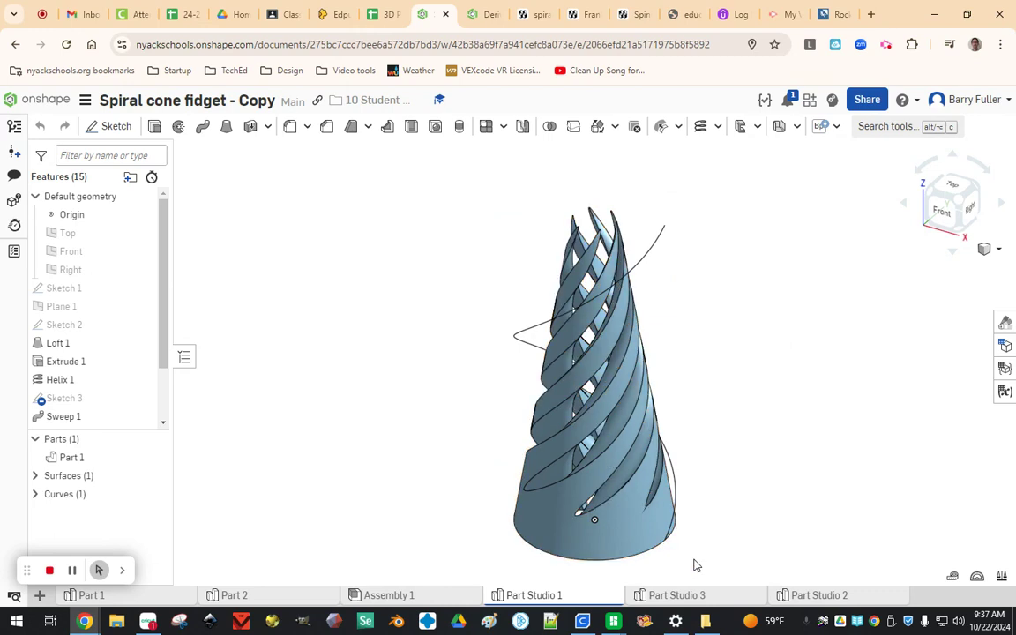
{"action": "left_click", "coordinate": [675, 595]}
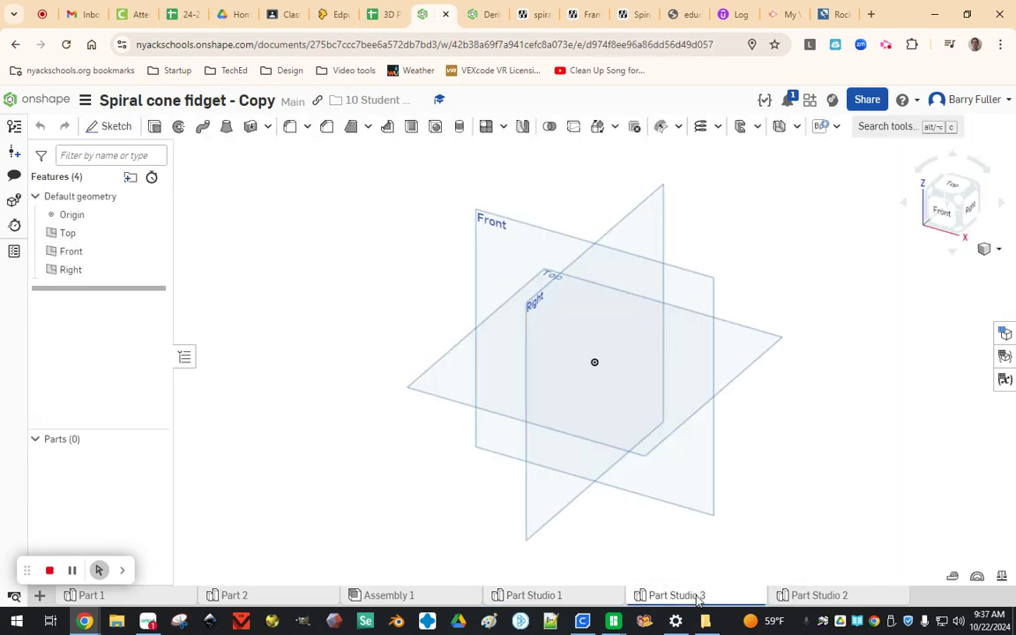
{"action": "left_click", "coordinate": [717, 126]}
{"action": "left_click", "coordinate": [719, 159]}
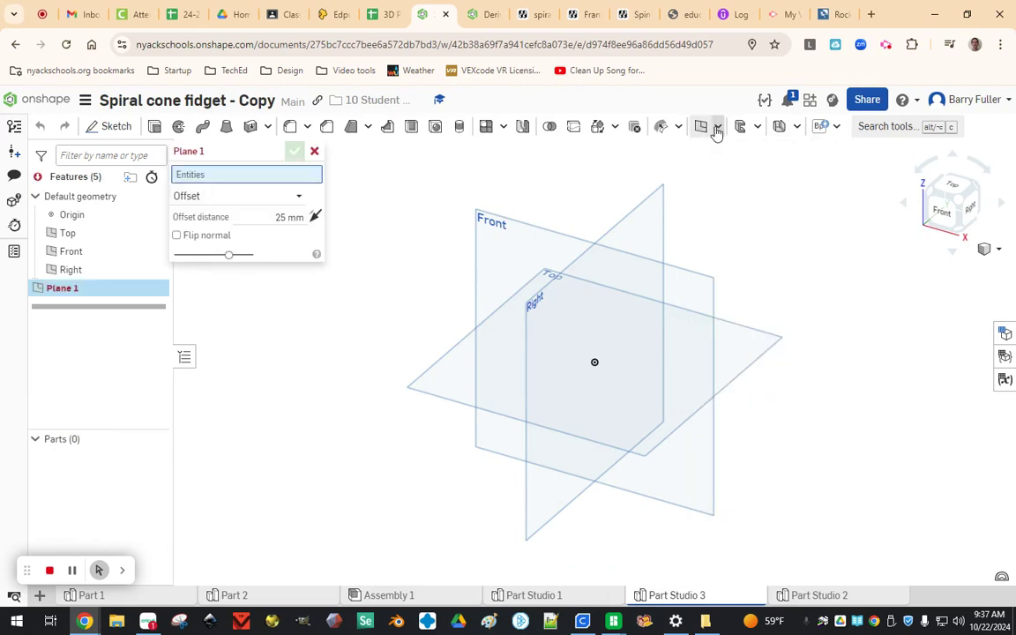
{"action": "left_click", "coordinate": [315, 150]}
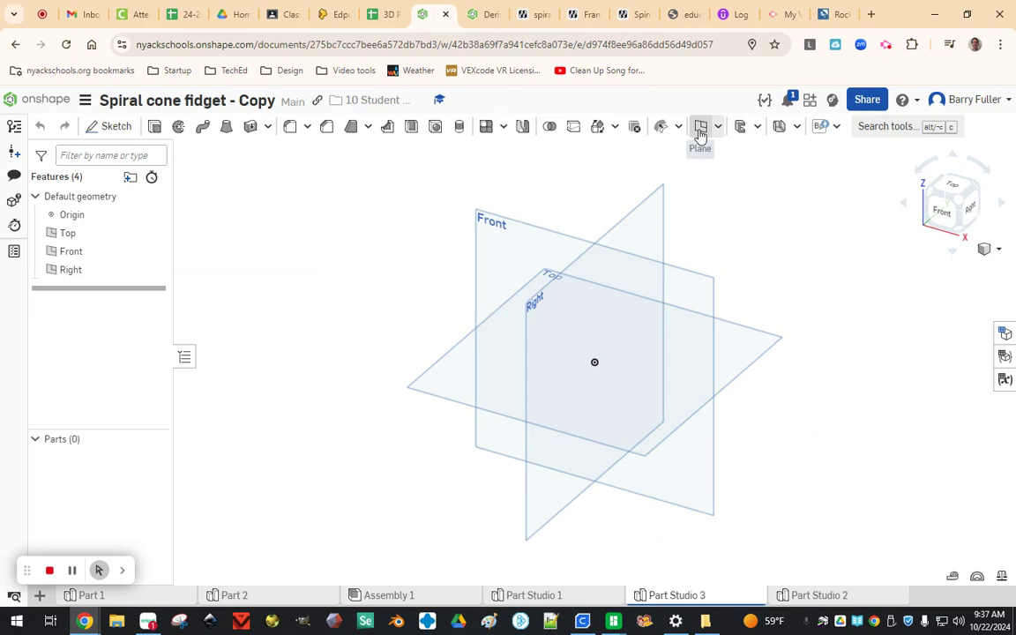
Step: Start a Derived feature in Part Studio 3 and list the available entities of Part Studio 1 as its source
{"action": "left_click", "coordinate": [718, 129]}
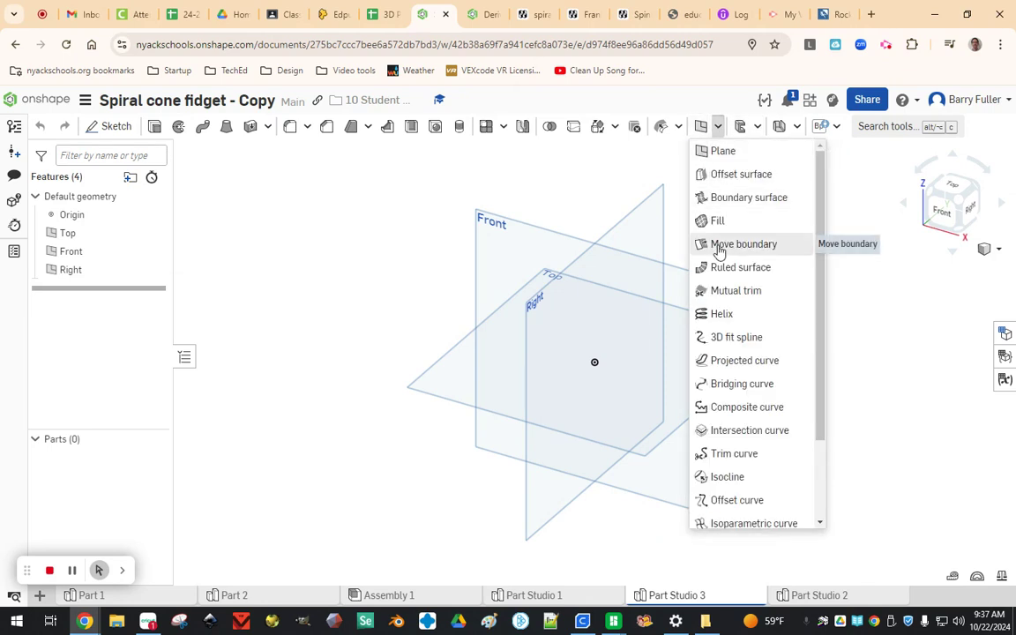
{"action": "scroll", "coordinate": [717, 245], "scroll_direction": "down", "scroll_amount": 3}
{"action": "scroll", "coordinate": [718, 252], "scroll_direction": "up", "scroll_amount": 3}
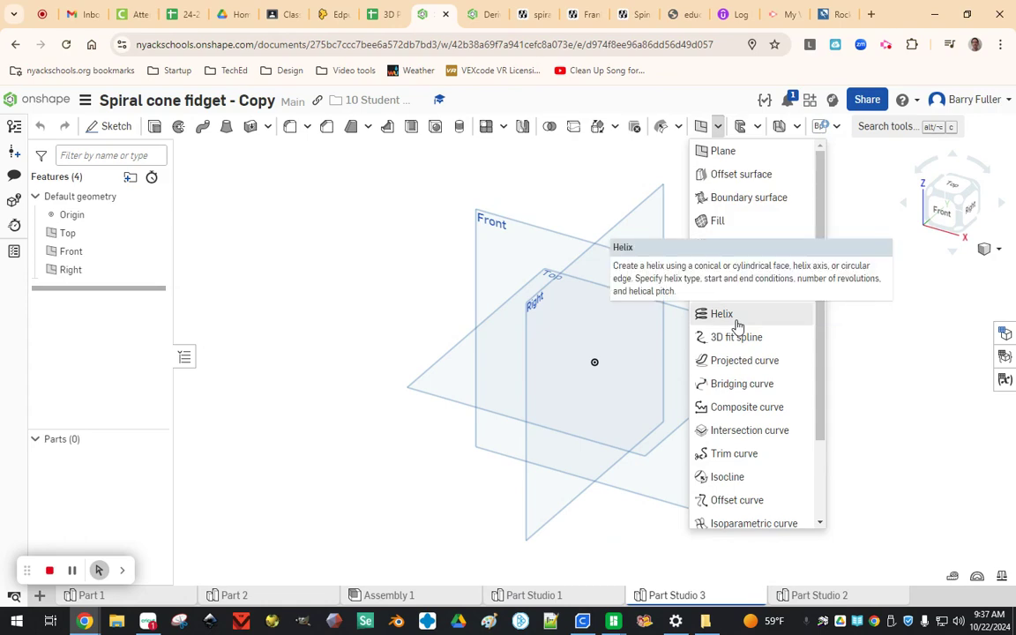
{"action": "scroll", "coordinate": [737, 326], "scroll_direction": "down", "scroll_amount": 2}
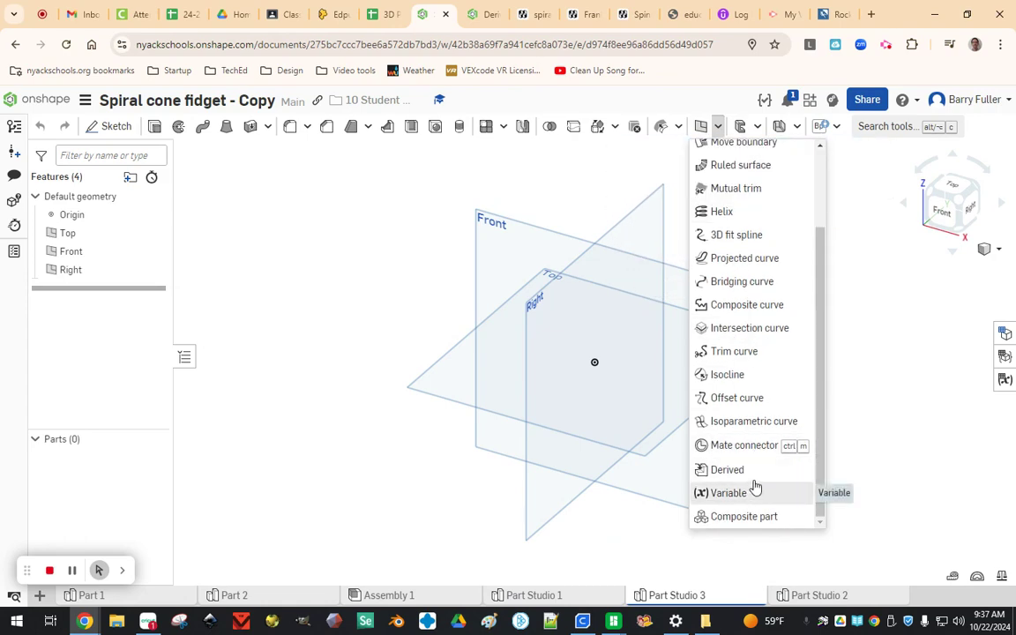
{"action": "left_click", "coordinate": [727, 469]}
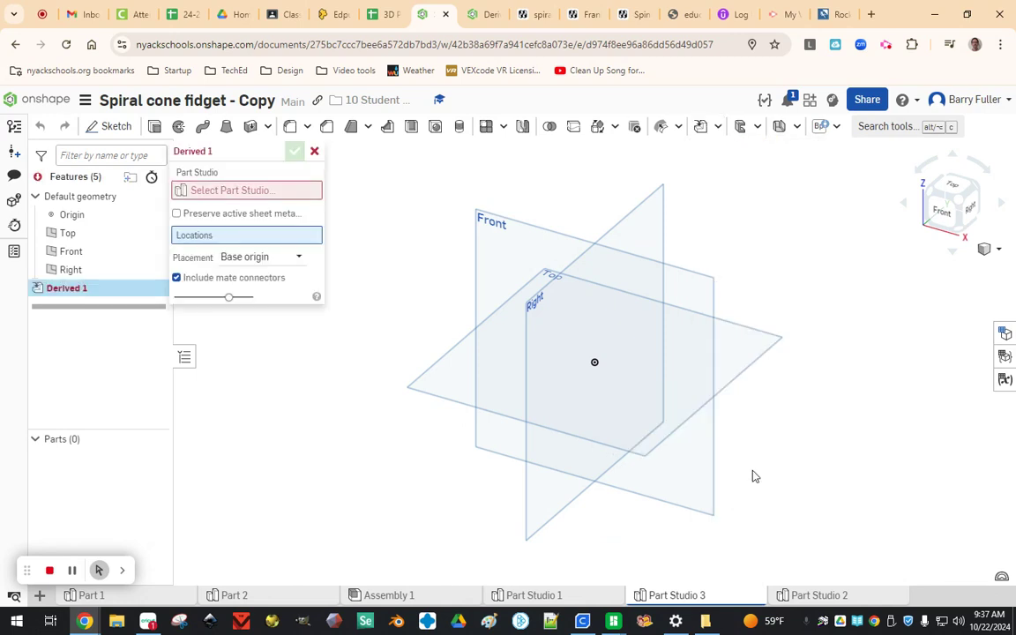
{"action": "left_click", "coordinate": [222, 189]}
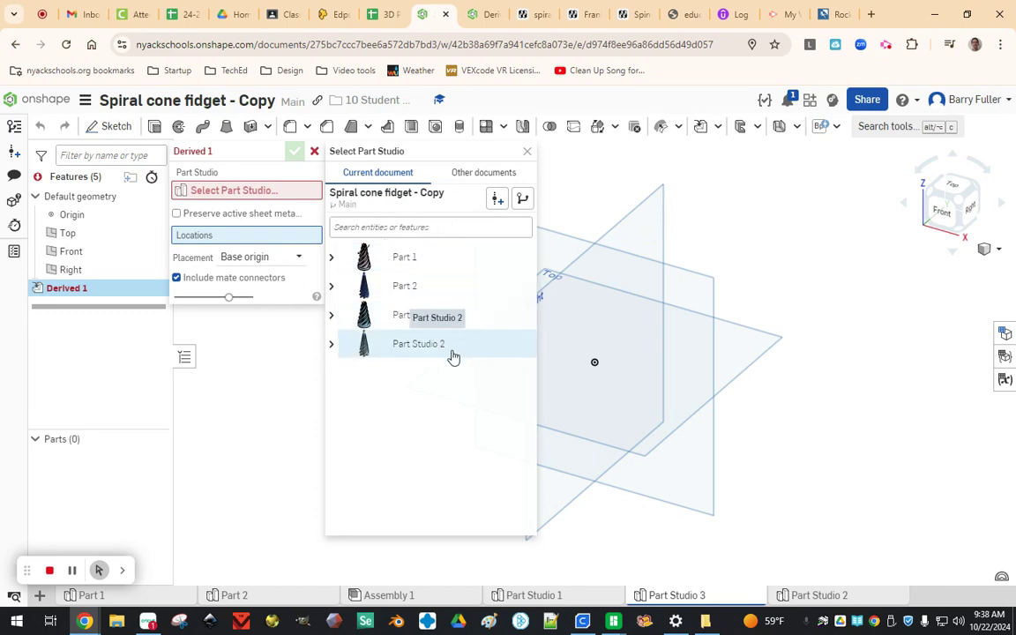
{"action": "left_click", "coordinate": [332, 316]}
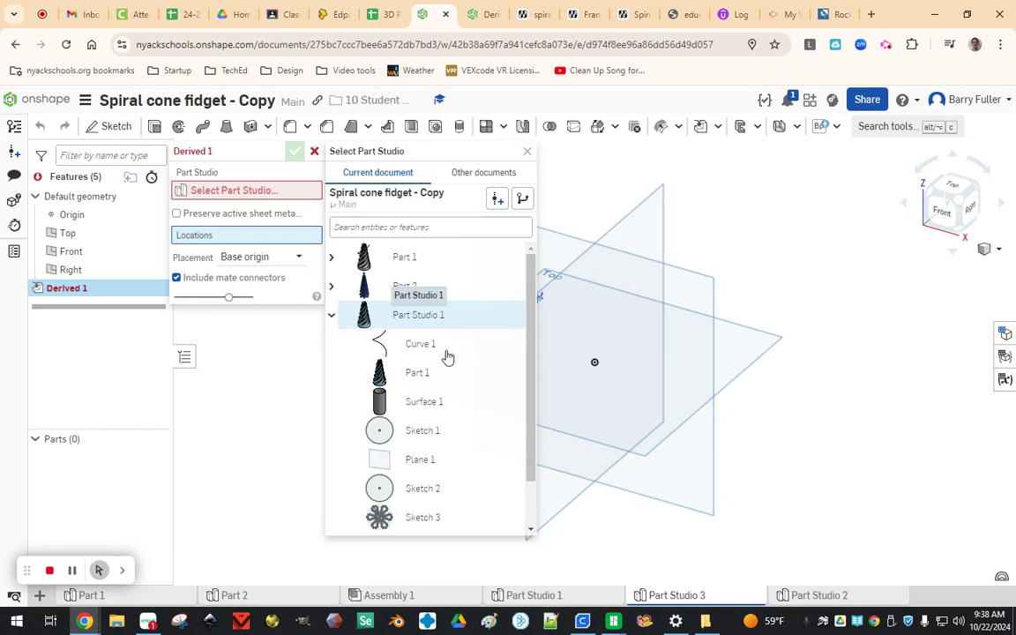
{"action": "scroll", "coordinate": [450, 379], "scroll_direction": "down", "scroll_amount": 2}
{"action": "scroll", "coordinate": [436, 437], "scroll_direction": "up", "scroll_amount": 2}
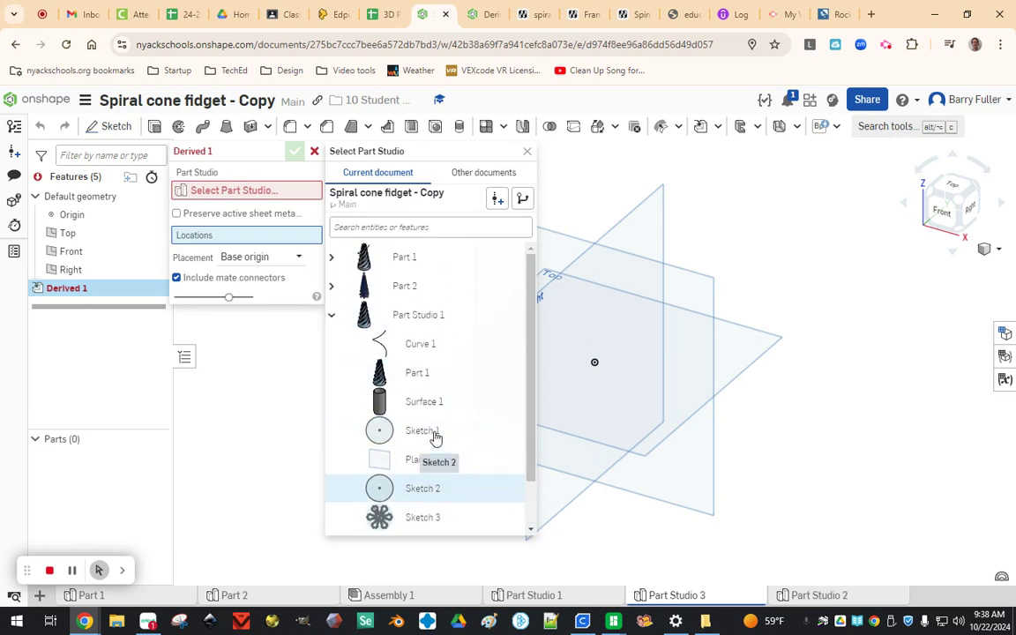
Step: Derive Curve 1, Sketch 1, Plane 1, Sketch 2 and Sketch 3 from Part Studio 1 at the base origin
{"action": "left_click", "coordinate": [432, 355]}
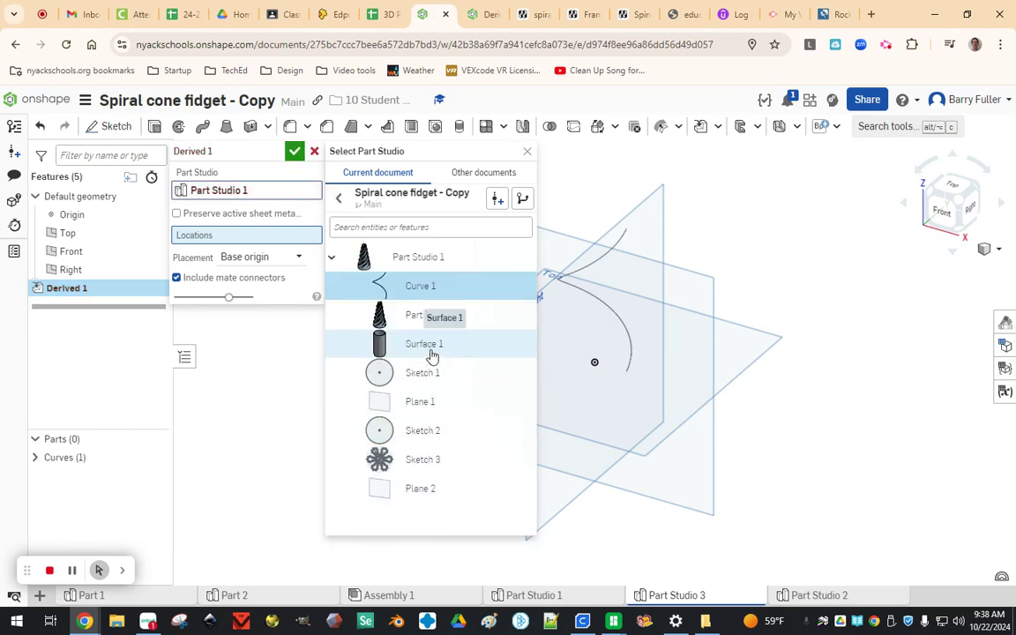
{"action": "left_click", "coordinate": [428, 378]}
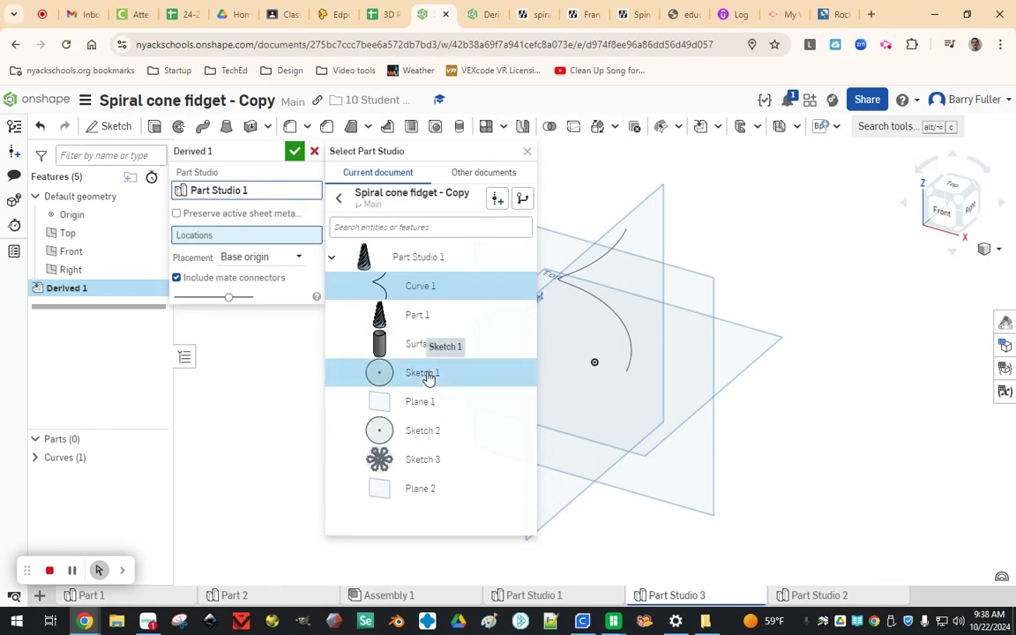
{"action": "left_click", "coordinate": [427, 404]}
{"action": "left_click", "coordinate": [431, 441]}
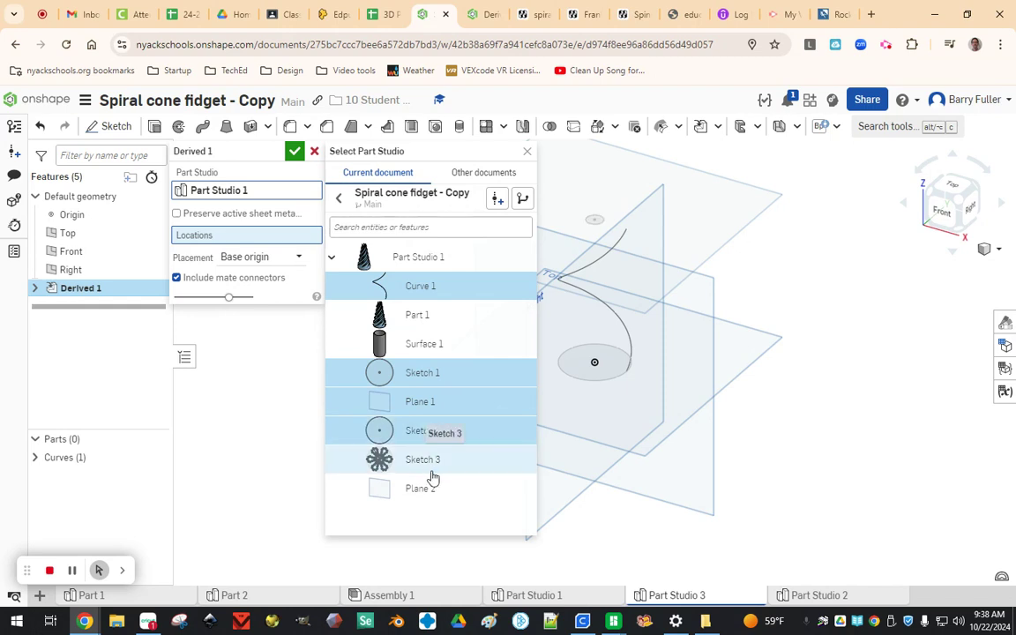
{"action": "left_click", "coordinate": [433, 464]}
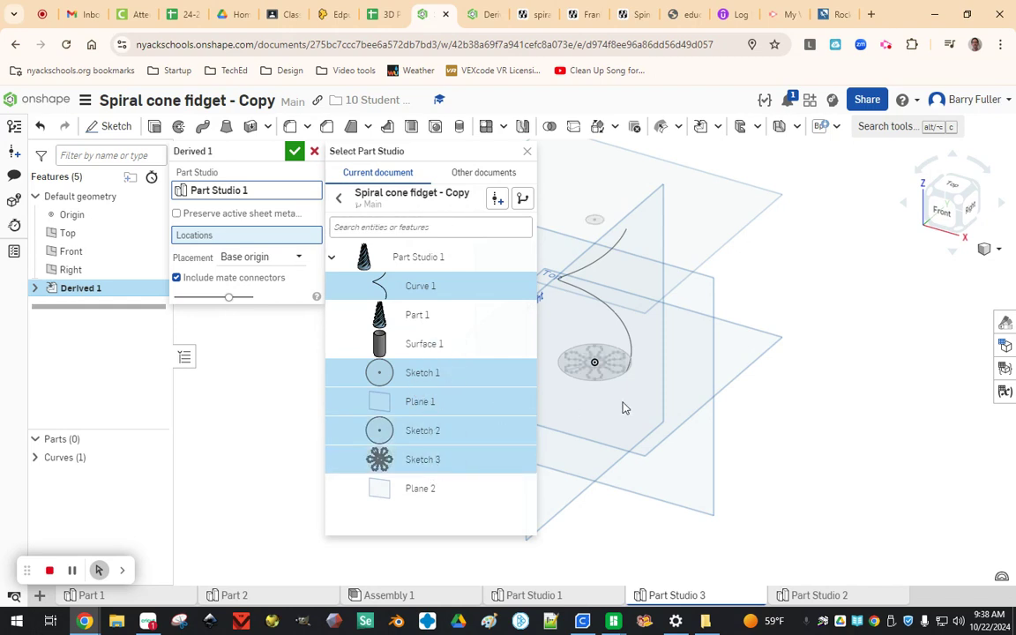
{"action": "scroll", "coordinate": [549, 379], "scroll_direction": "down", "scroll_amount": 3}
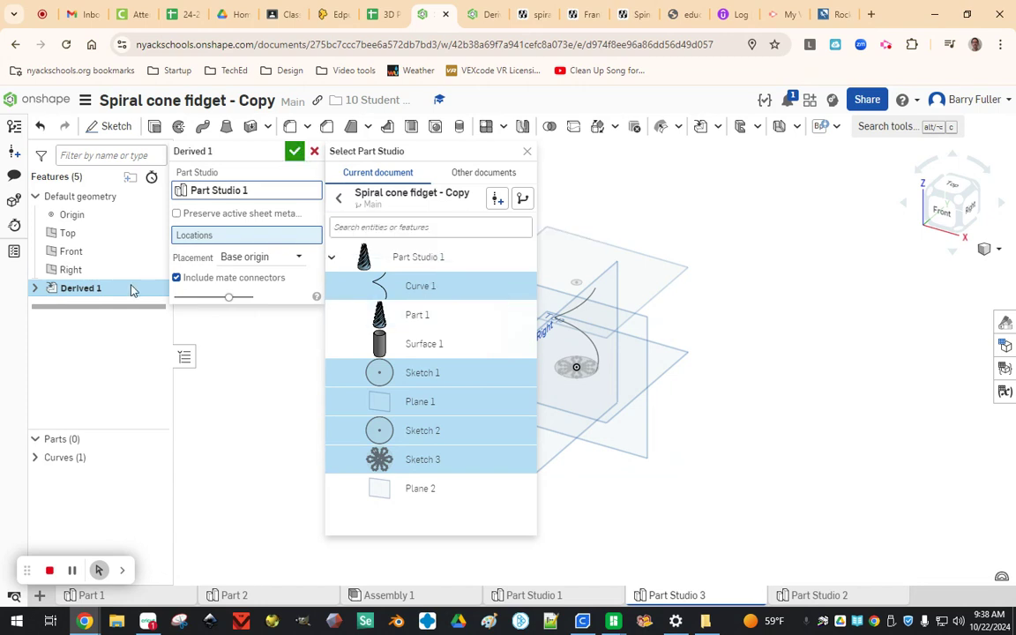
{"action": "left_click", "coordinate": [292, 153]}
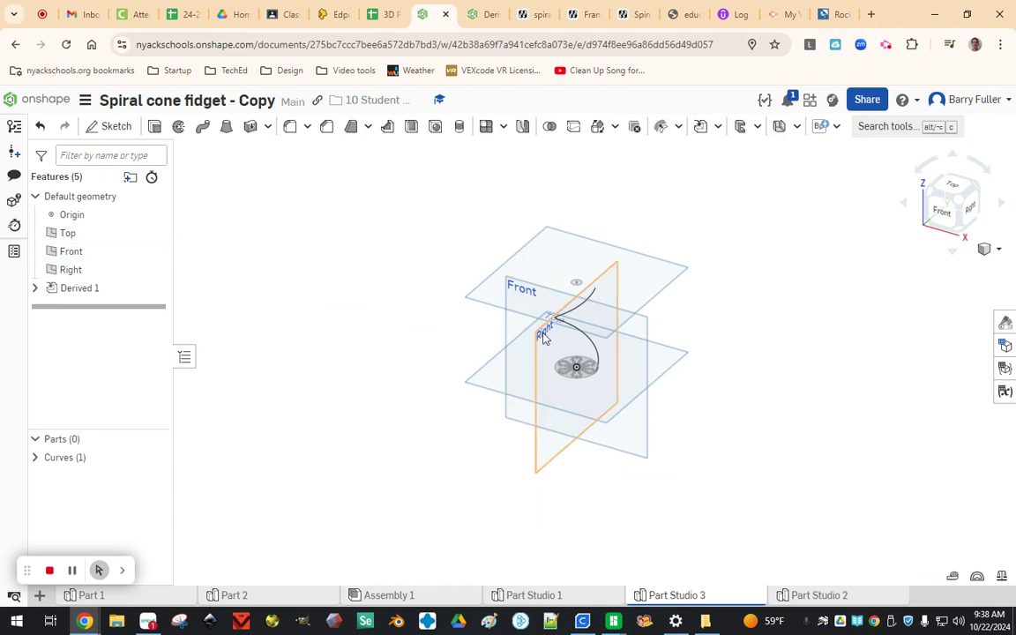
Step: Hide the default Top, Front and Right planes so only the derived geometry is shown
{"action": "key", "text": "shift+1"}
{"action": "key", "text": "shift+7"}
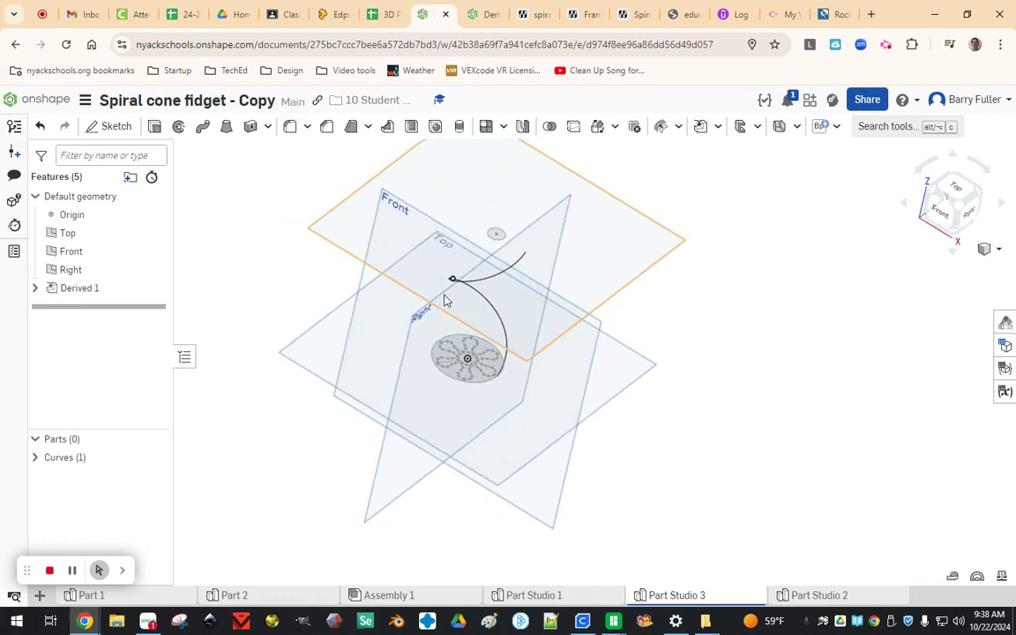
{"action": "left_click", "coordinate": [156, 232]}
{"action": "left_click", "coordinate": [155, 252]}
{"action": "left_click", "coordinate": [155, 270]}
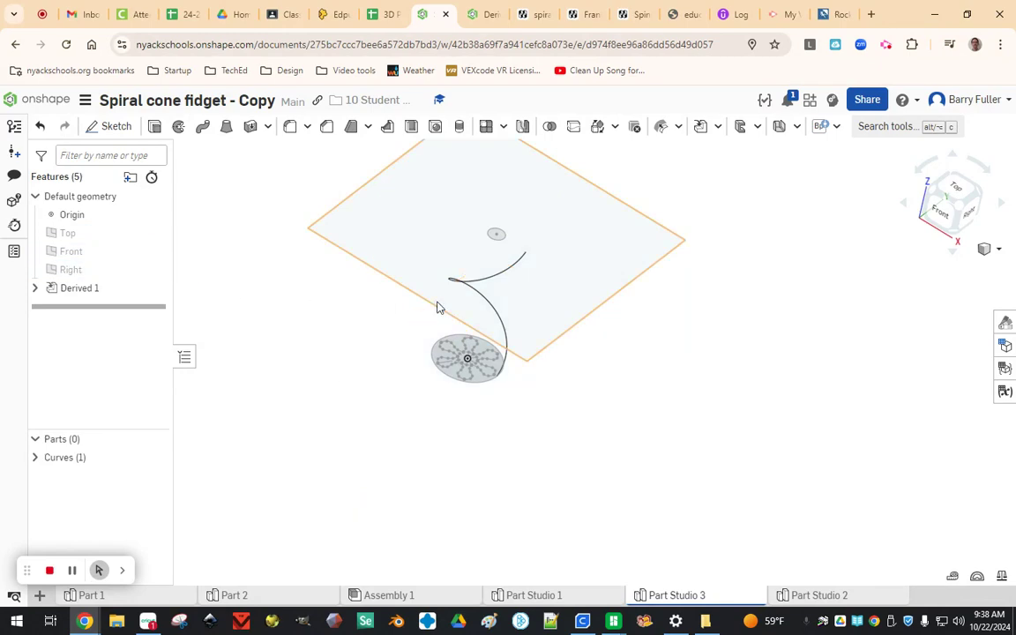
Step: Hide the derived Plane 1, Sketch 1, Sketch 2, Sketch 3 and the helix Curve 1
{"action": "right_click_drag", "start_coordinate": [516, 434], "coordinate": [499, 404]}
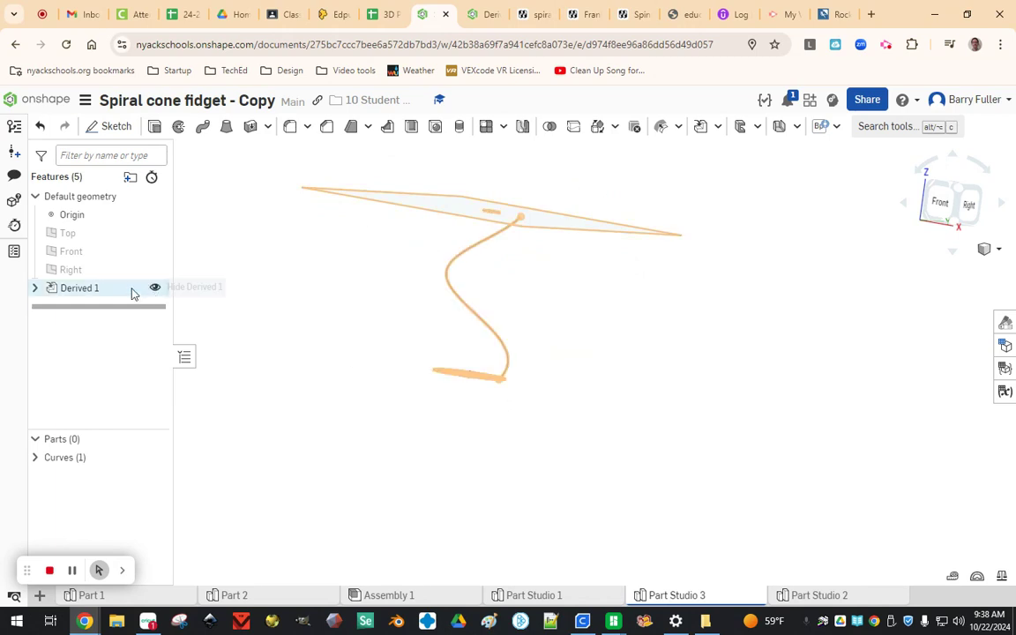
{"action": "left_click", "coordinate": [35, 288]}
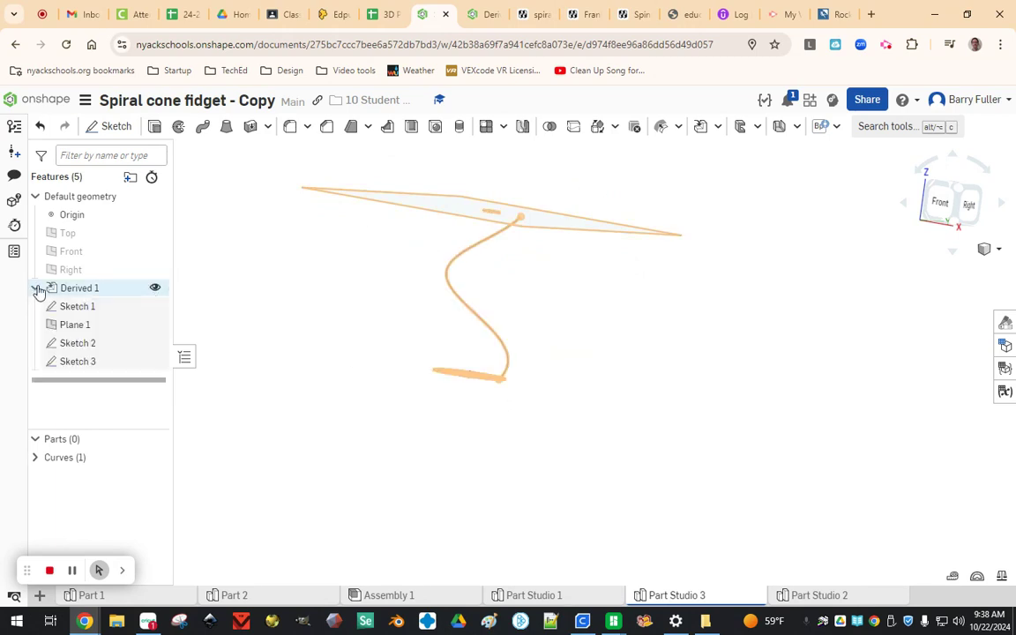
{"action": "left_click", "coordinate": [155, 325]}
{"action": "right_click_drag", "start_coordinate": [384, 296], "coordinate": [487, 345]}
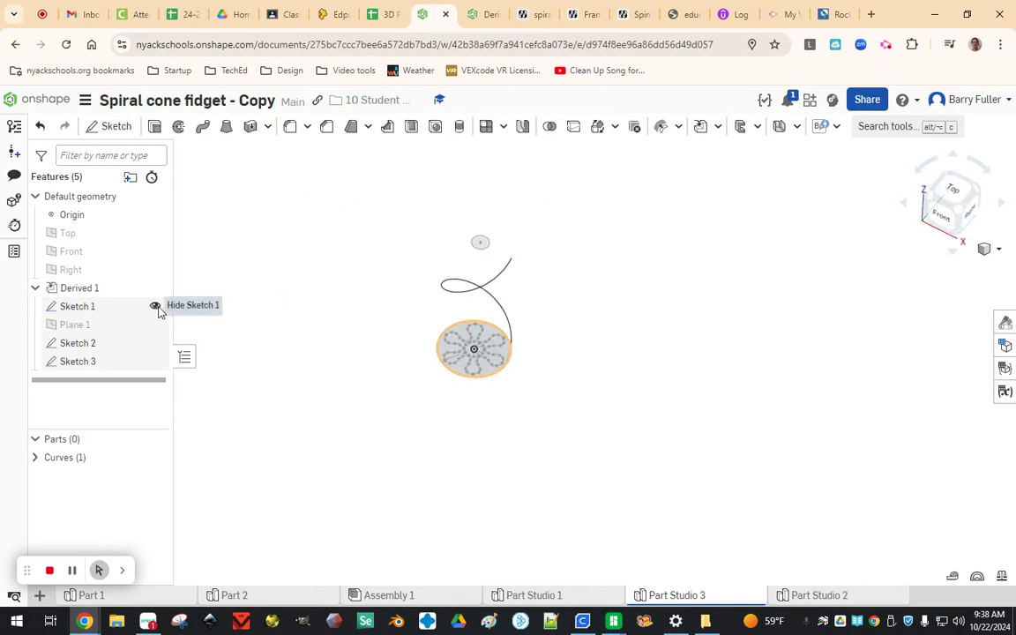
{"action": "left_click", "coordinate": [156, 306]}
{"action": "left_click", "coordinate": [155, 343]}
{"action": "left_click", "coordinate": [155, 361]}
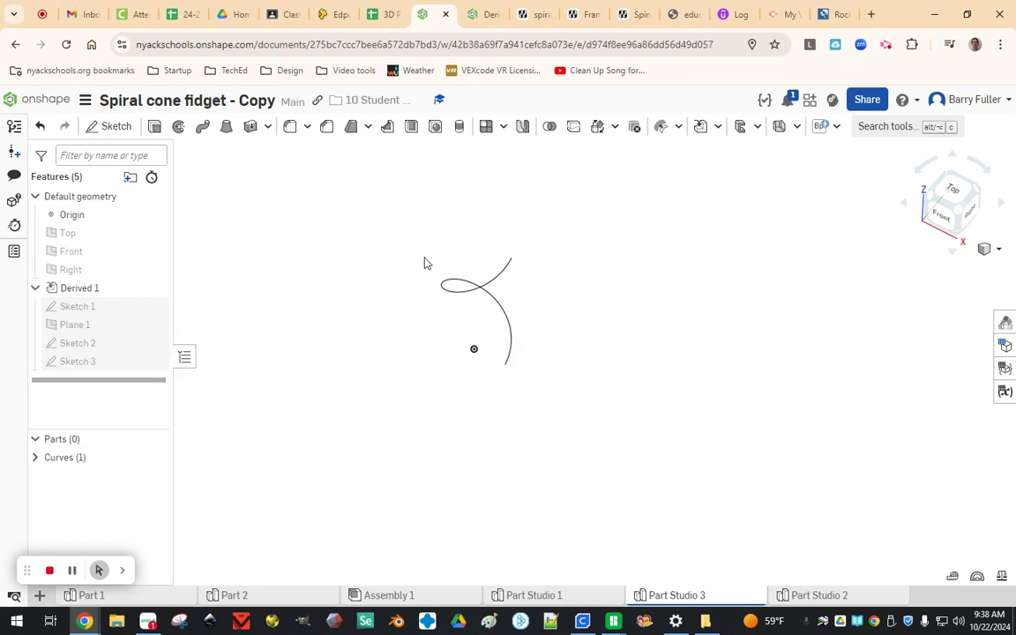
{"action": "left_click", "coordinate": [35, 457]}
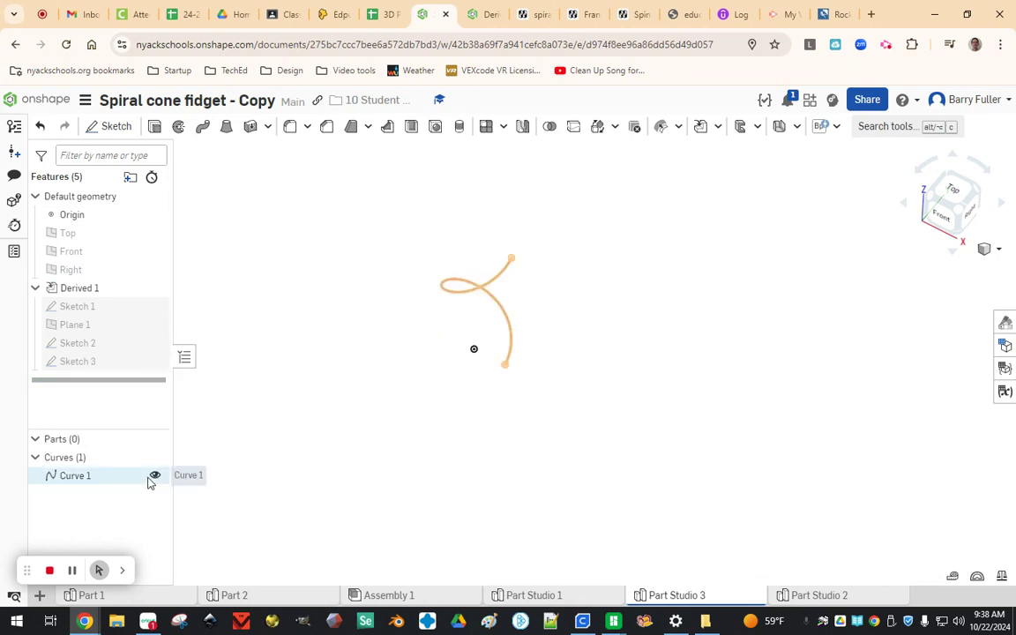
{"action": "left_click", "coordinate": [155, 475]}
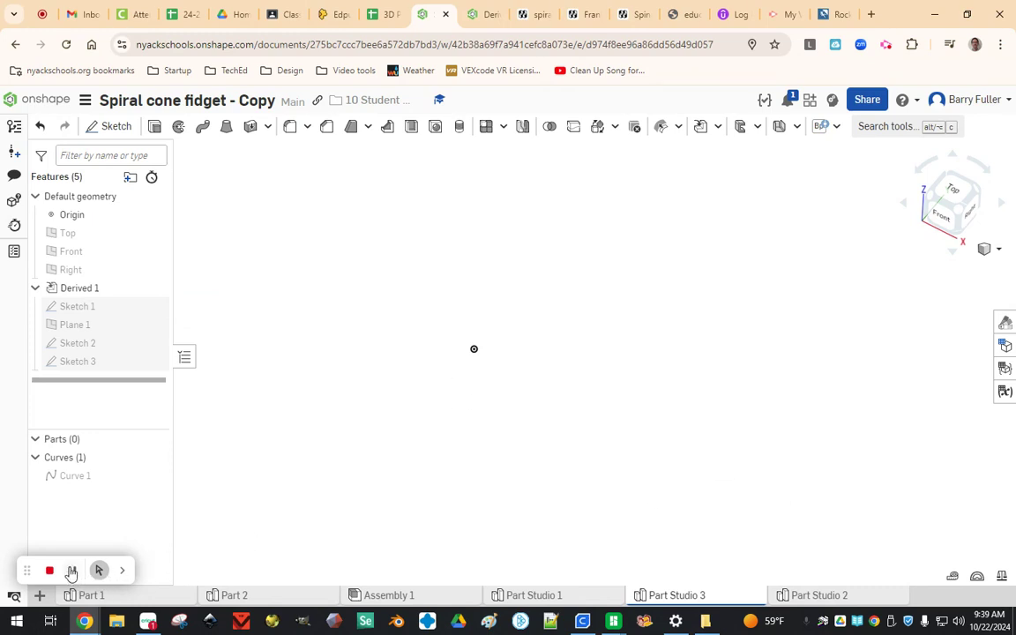
{"action": "left_click", "coordinate": [36, 456]}
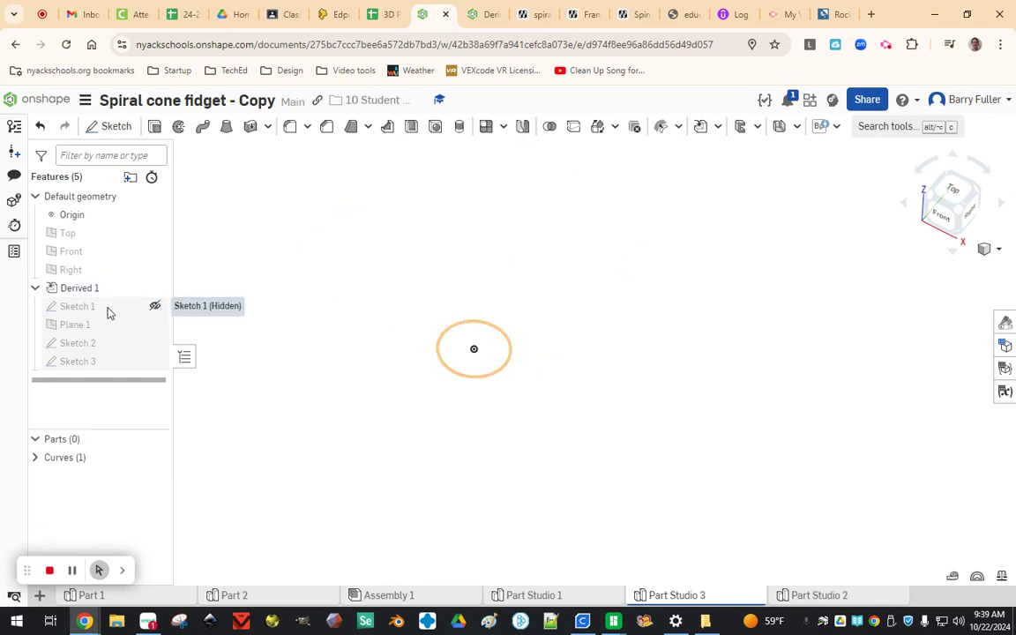
Step: Show Sketch 1 and Sketch 2 and loft a new solid cone from the large base circle to the small upper circle
{"action": "left_click", "coordinate": [155, 306]}
{"action": "left_click", "coordinate": [154, 343]}
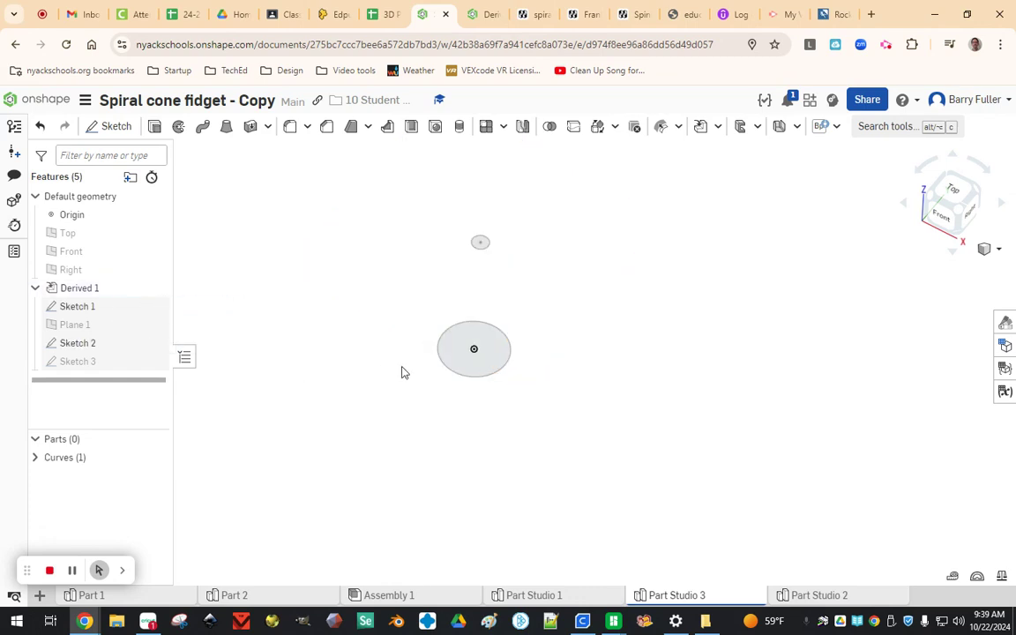
{"action": "scroll", "coordinate": [453, 331], "scroll_direction": "up", "scroll_amount": 2}
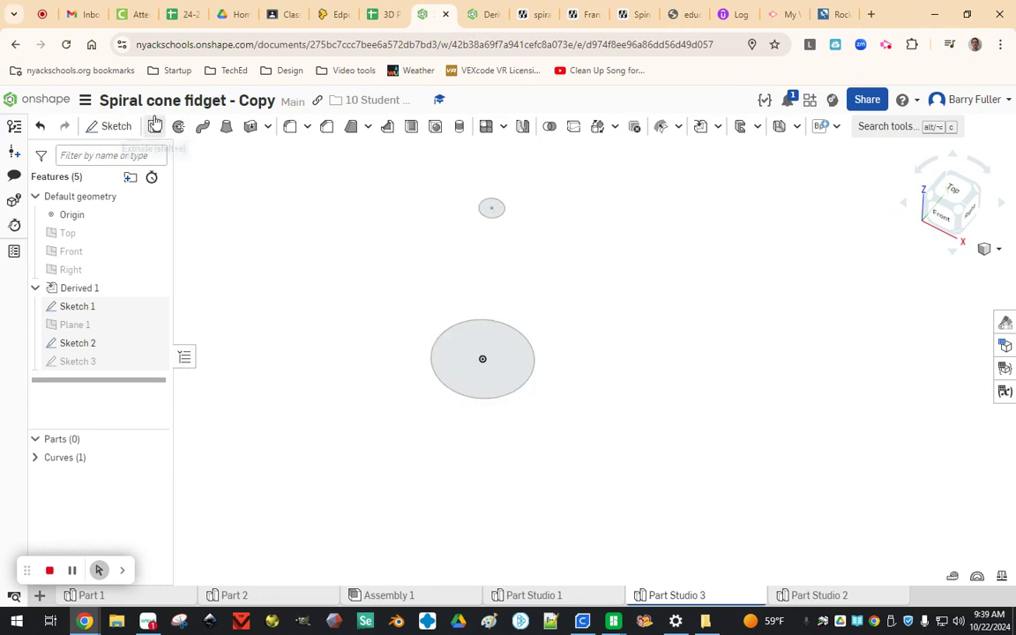
{"action": "left_click", "coordinate": [226, 129]}
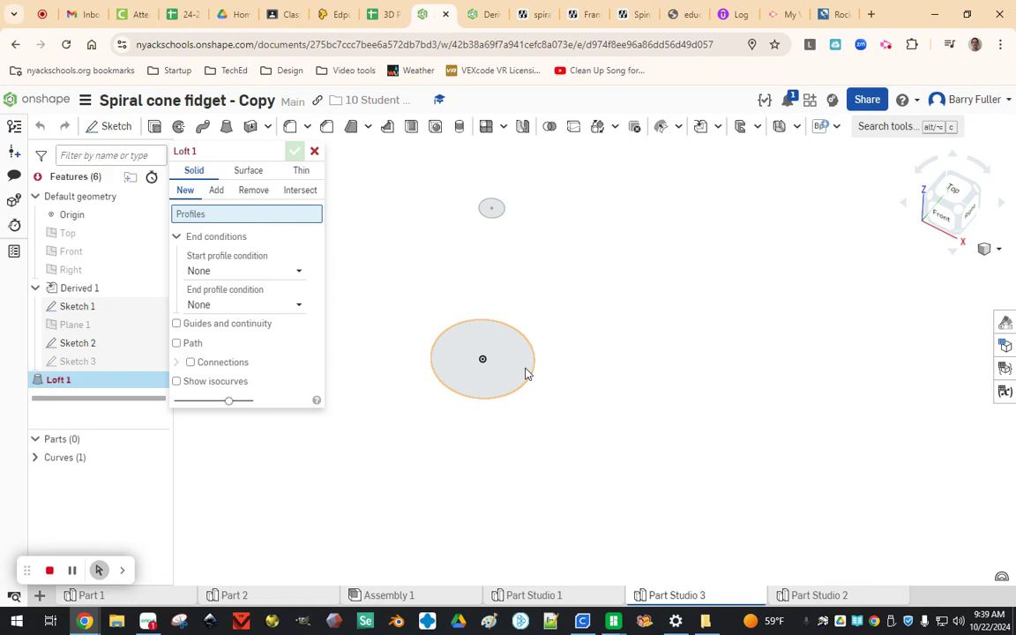
{"action": "left_click", "coordinate": [520, 369]}
{"action": "left_click", "coordinate": [496, 210]}
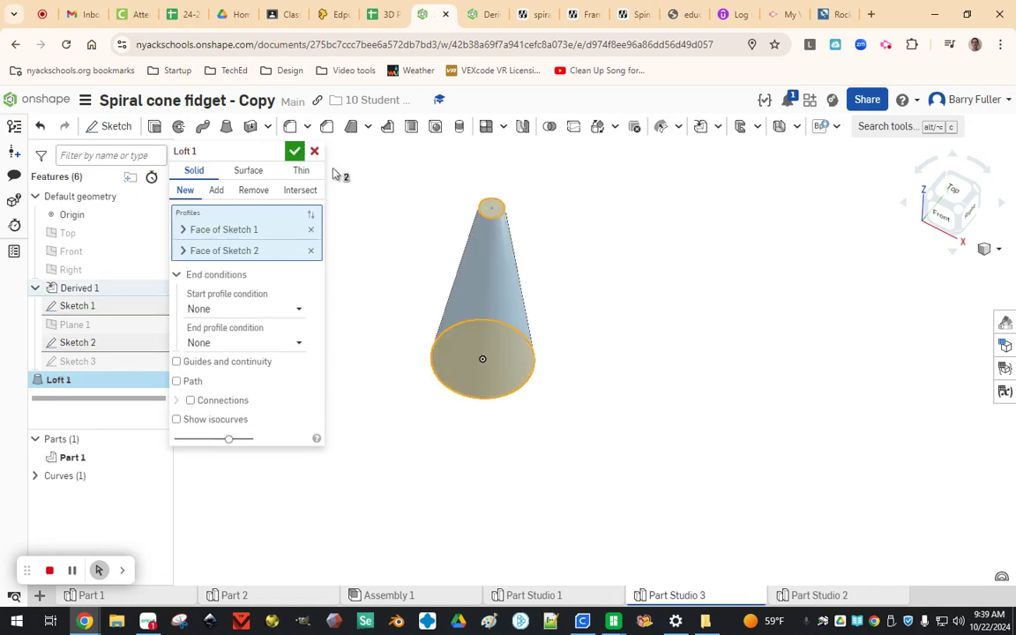
{"action": "left_click", "coordinate": [294, 152]}
{"action": "right_click_drag", "start_coordinate": [465, 386], "coordinate": [515, 379]}
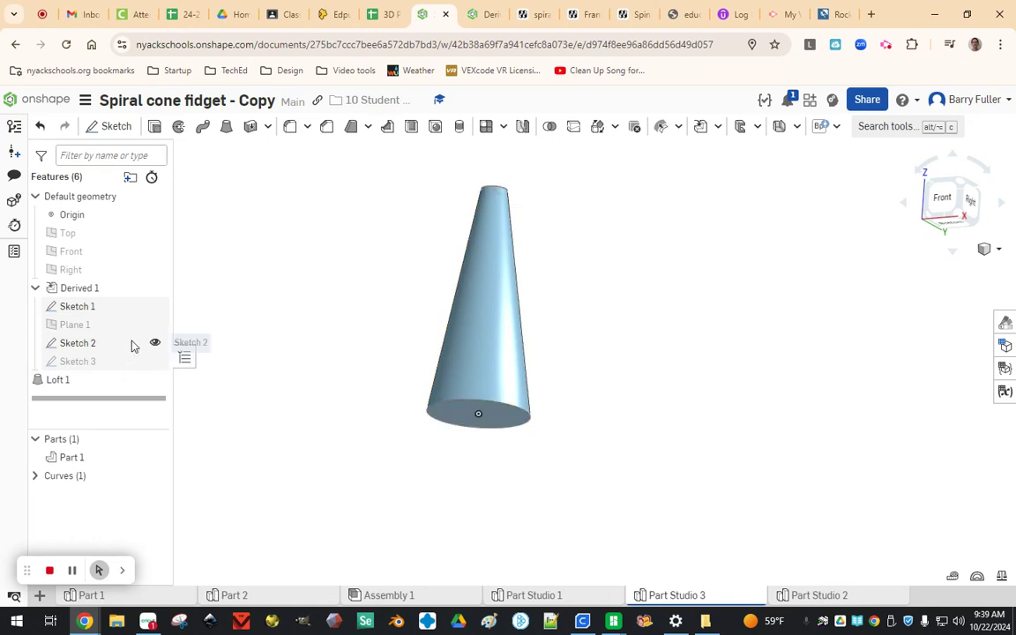
Step: Hide Sketch 1 and Sketch 2 and show the six-petal Sketch 3 on the cone's base
{"action": "left_click", "coordinate": [154, 306]}
{"action": "left_click", "coordinate": [154, 343]}
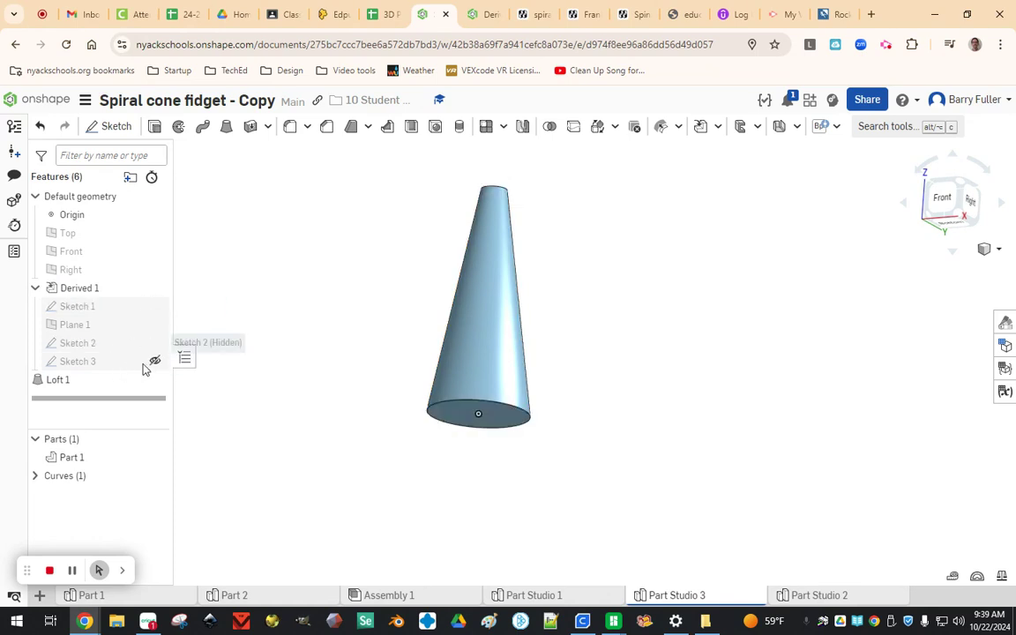
{"action": "left_click", "coordinate": [155, 360]}
{"action": "scroll", "coordinate": [517, 463], "scroll_direction": "down", "scroll_amount": 5}
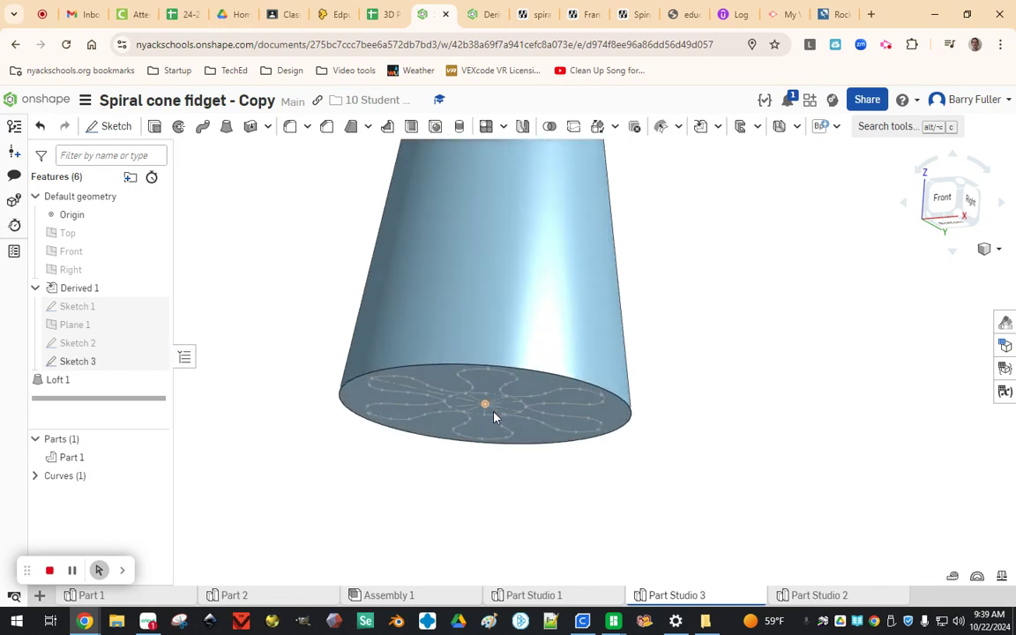
{"action": "right_click_drag", "start_coordinate": [578, 531], "coordinate": [558, 417]}
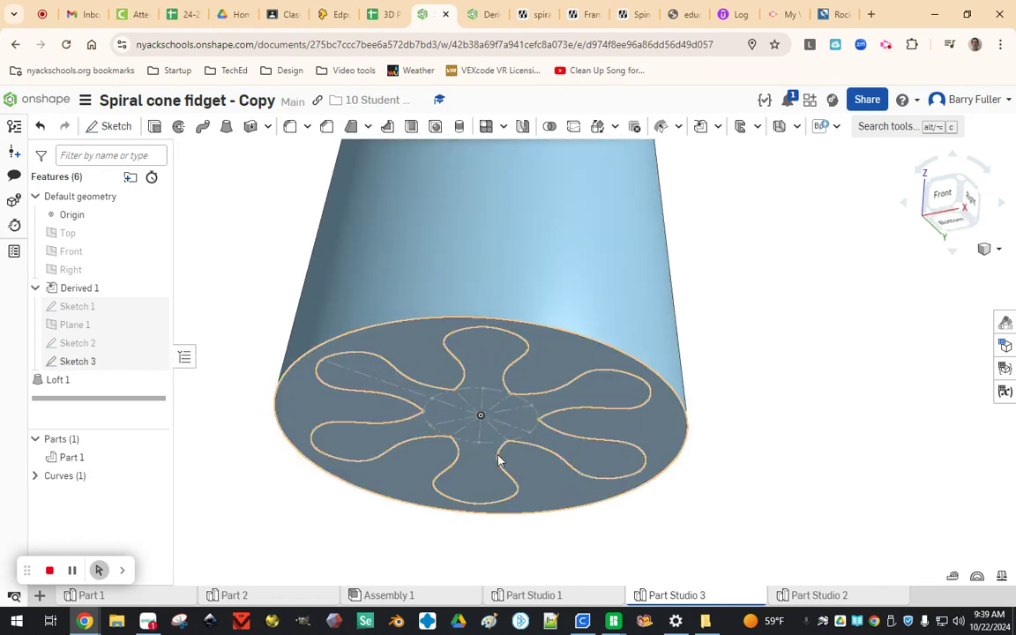
{"action": "right_click_drag", "start_coordinate": [499, 461], "coordinate": [440, 432]}
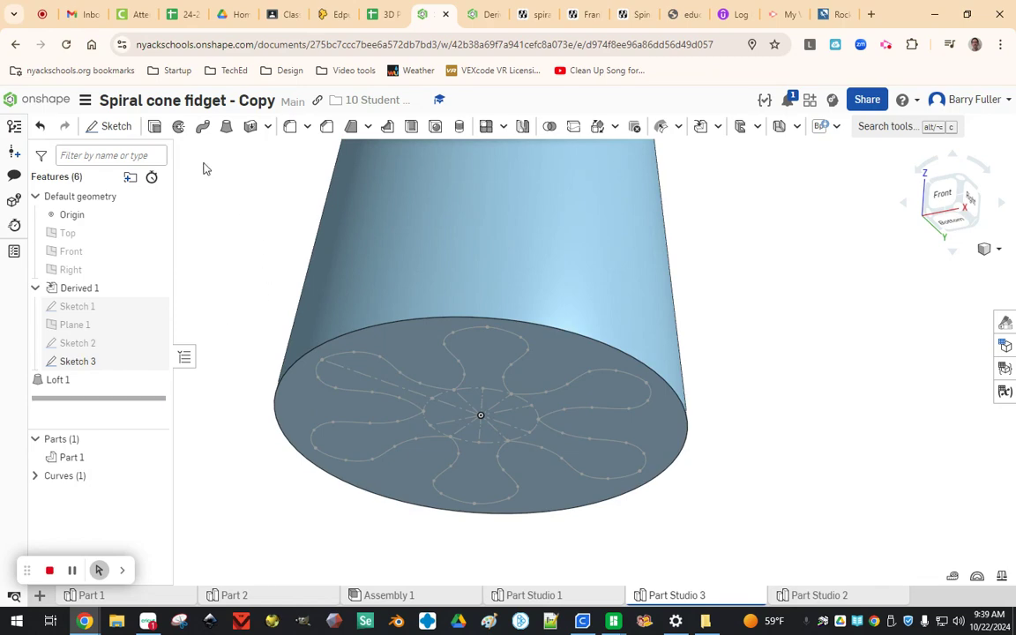
Step: Start a new sketch on the face of Sketch 3 at the cone's base and view it face-on from below
{"action": "left_click", "coordinate": [99, 126]}
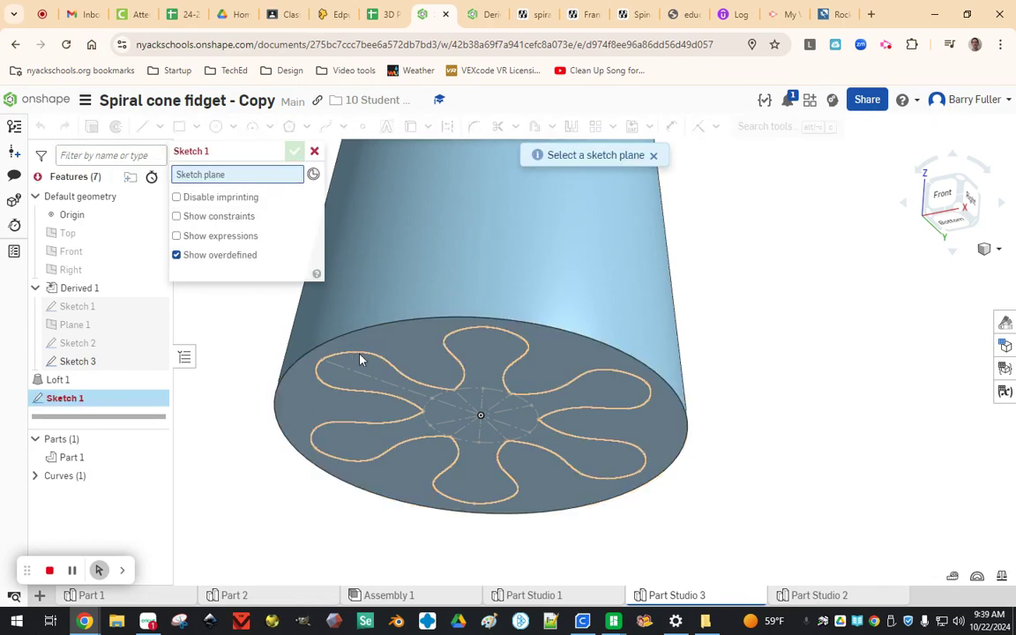
{"action": "left_click", "coordinate": [397, 340]}
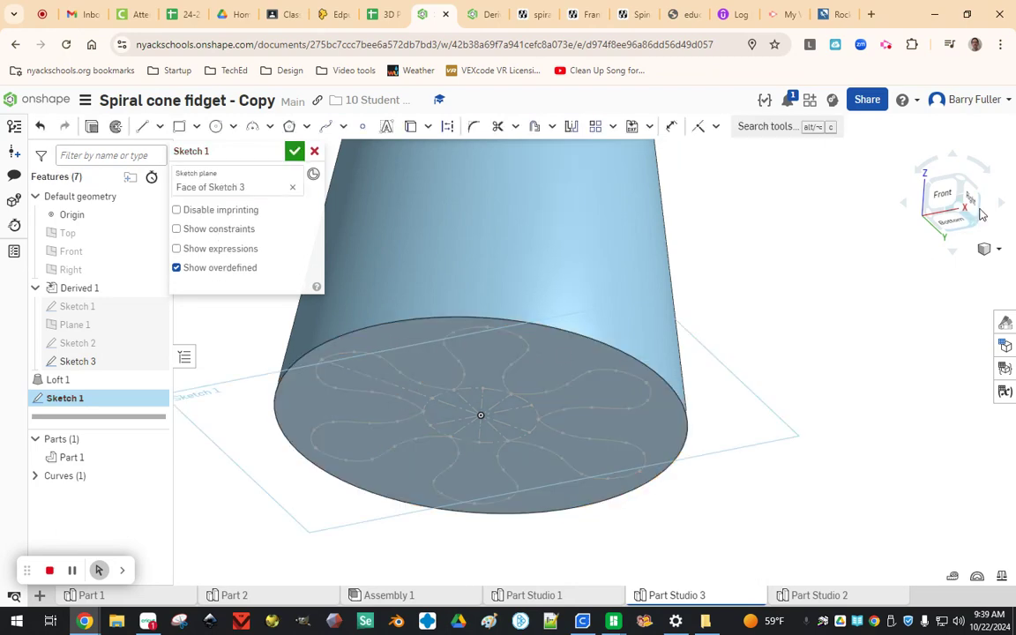
{"action": "left_click", "coordinate": [954, 231]}
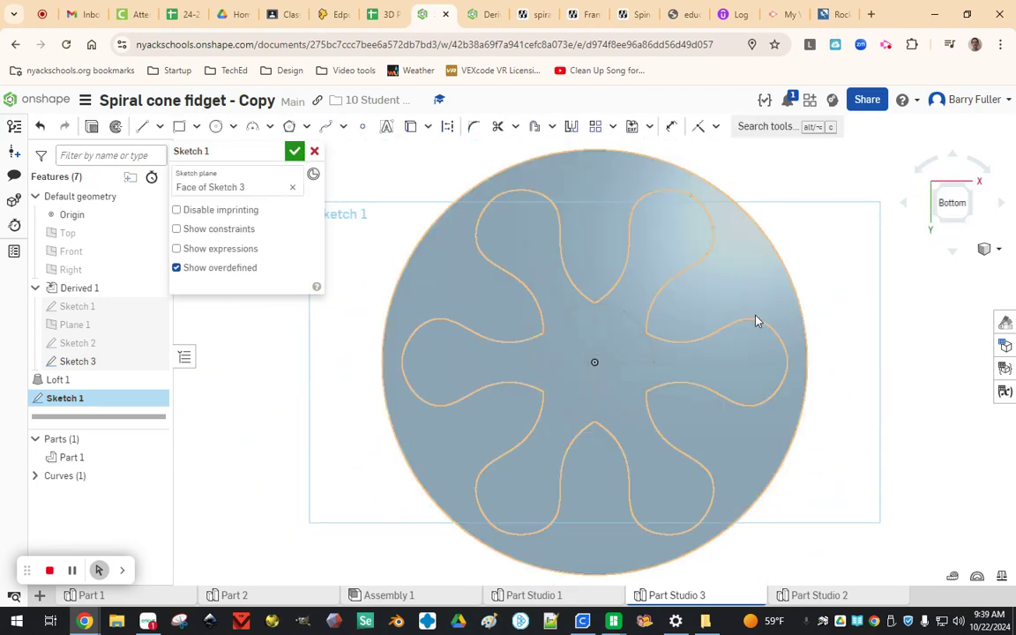
{"action": "scroll", "coordinate": [374, 320], "scroll_direction": "down", "scroll_amount": 2}
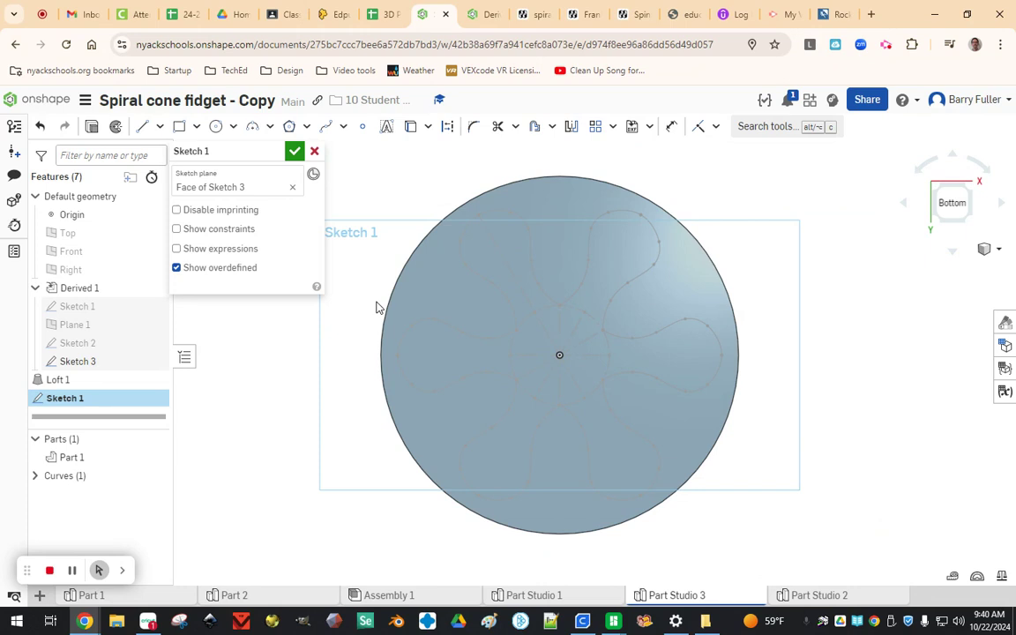
Step: Begin an offset of the derived Sketch 3 petal outline, setting the distance to 0.2 mm toward the inside of the petals
{"action": "left_click", "coordinate": [533, 128]}
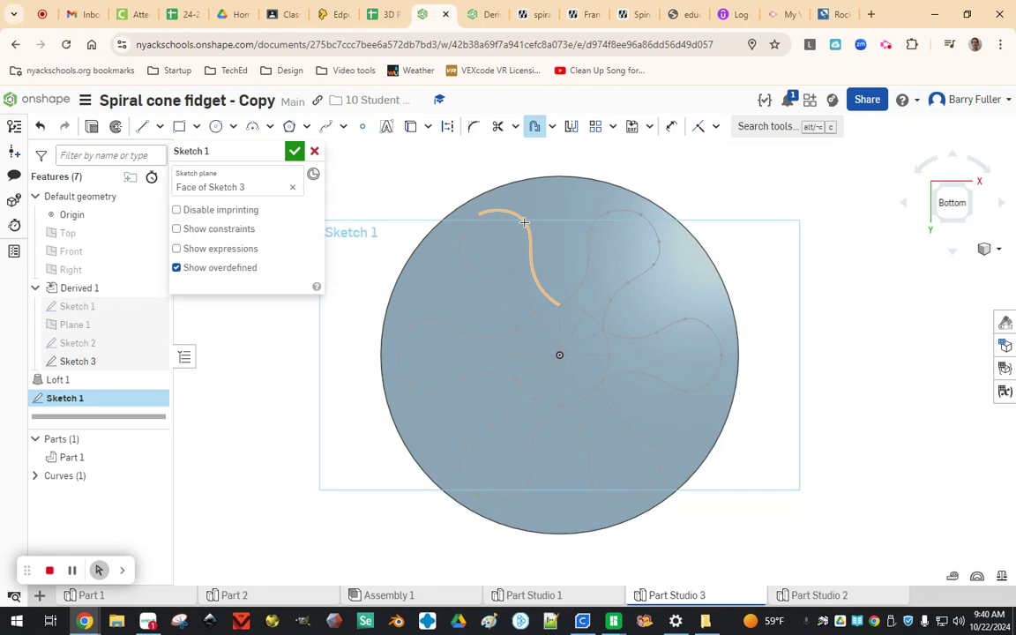
{"action": "left_click", "coordinate": [524, 222]}
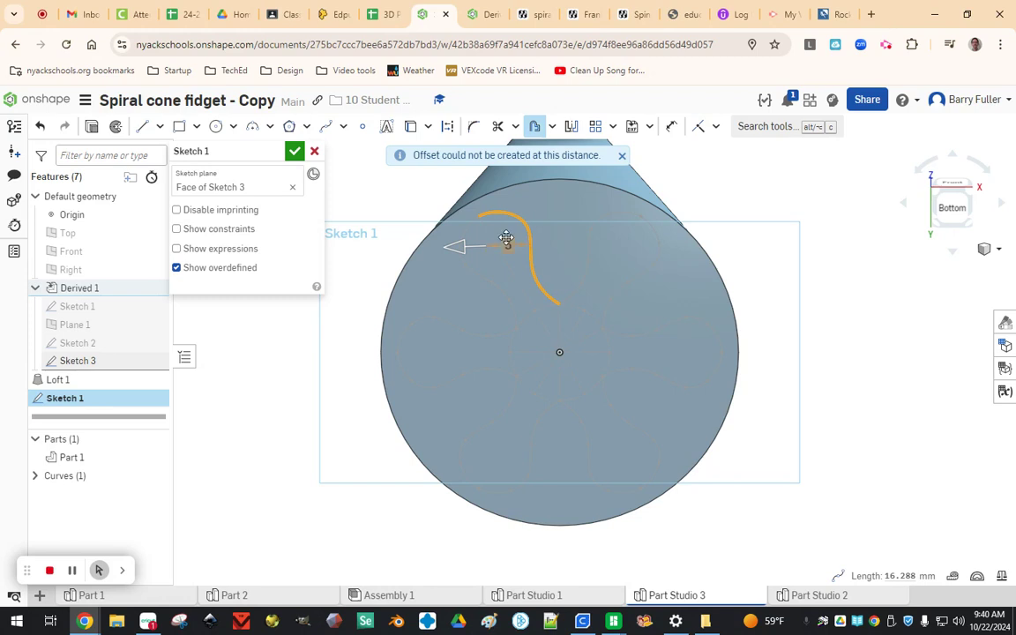
{"action": "scroll", "coordinate": [504, 242], "scroll_direction": "up", "scroll_amount": 2}
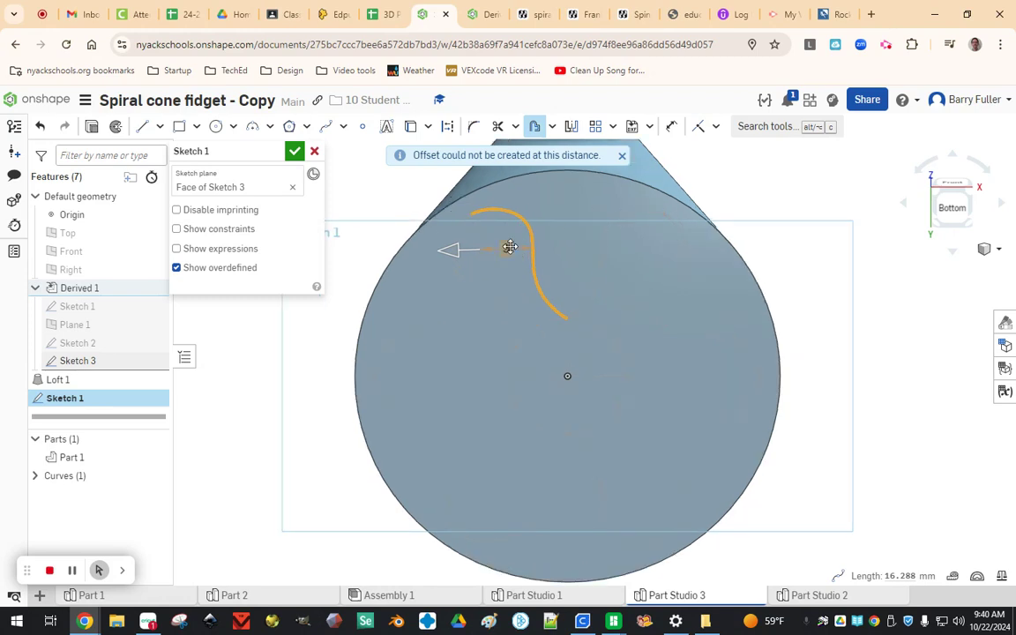
{"action": "scroll", "coordinate": [507, 254], "scroll_direction": "up", "scroll_amount": 3}
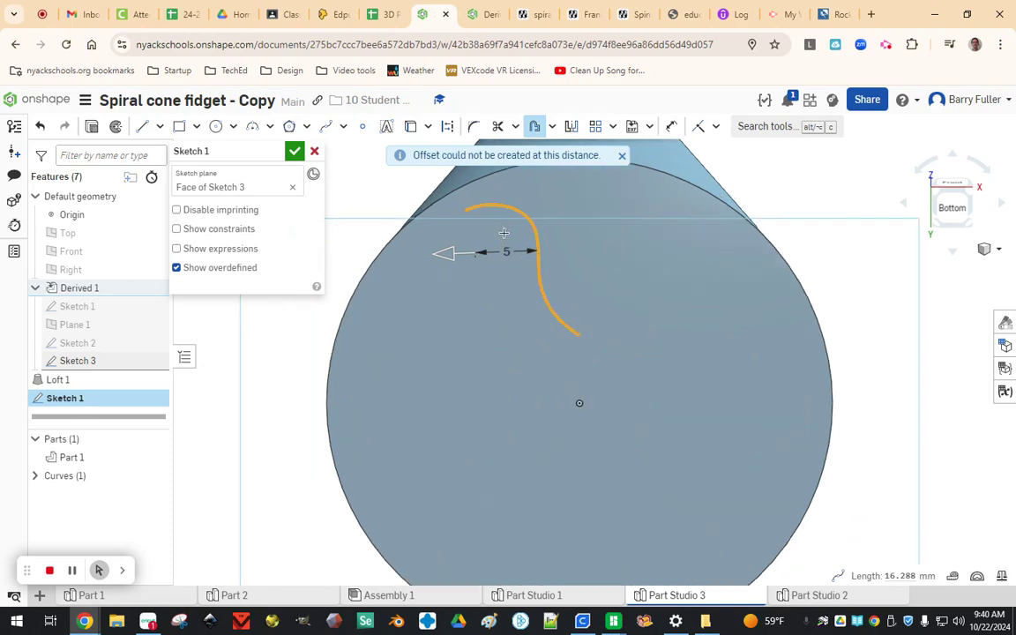
{"action": "left_click", "coordinate": [443, 258]}
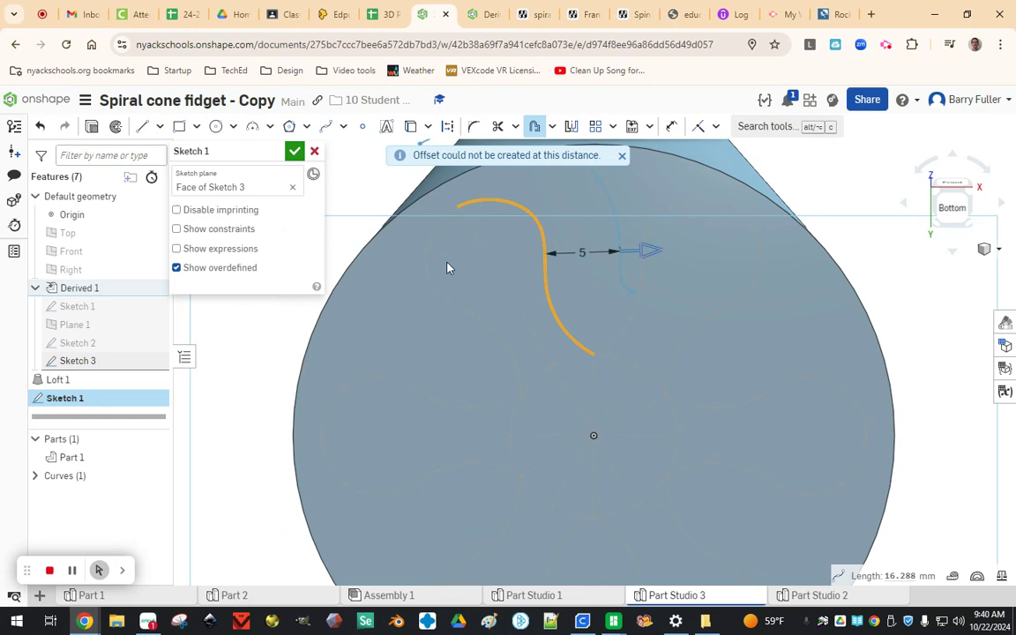
{"action": "left_click", "coordinate": [641, 250]}
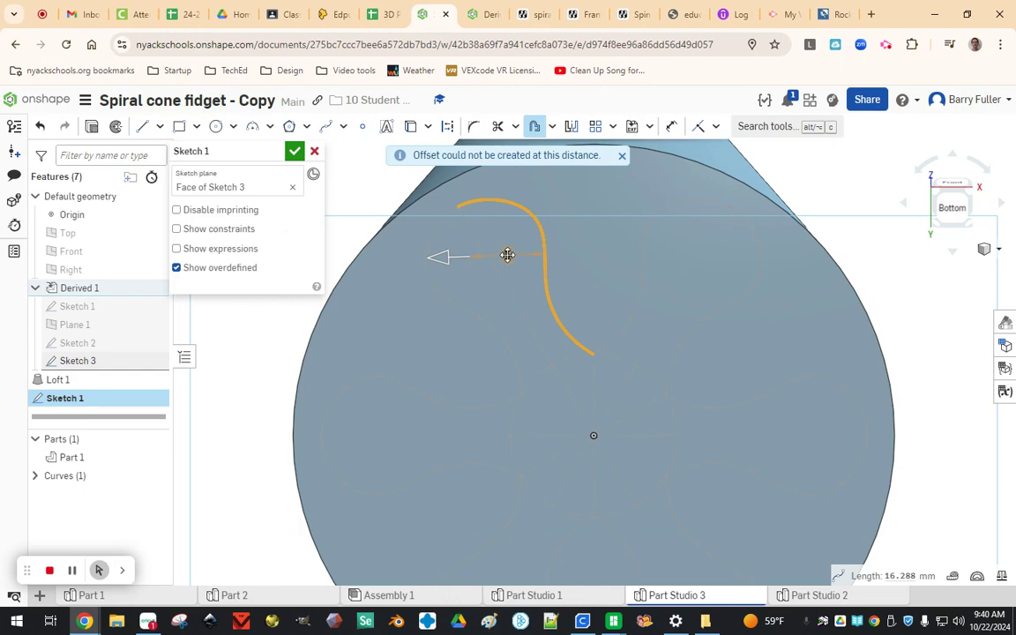
{"action": "double_click", "coordinate": [507, 255]}
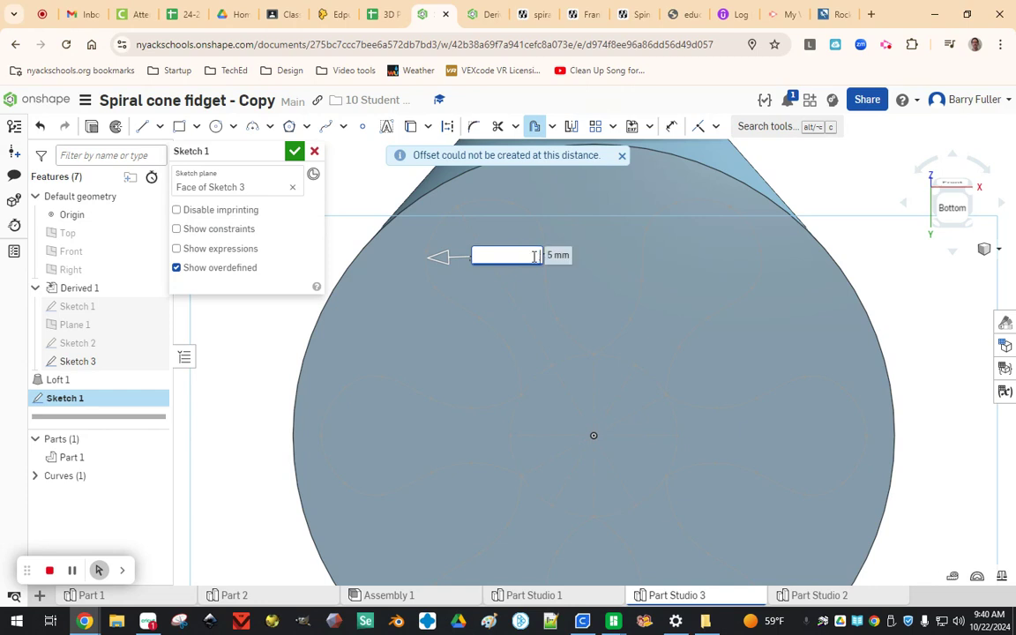
{"action": "type", "text": "mm"}
{"action": "key", "text": "Return"}
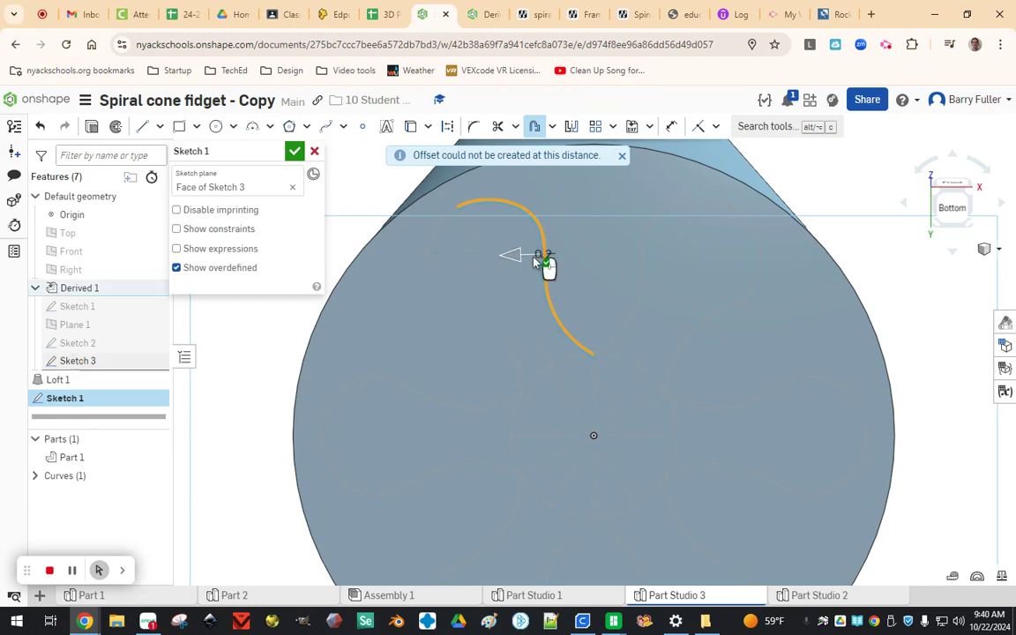
{"action": "scroll", "coordinate": [535, 261], "scroll_direction": "up", "scroll_amount": 5}
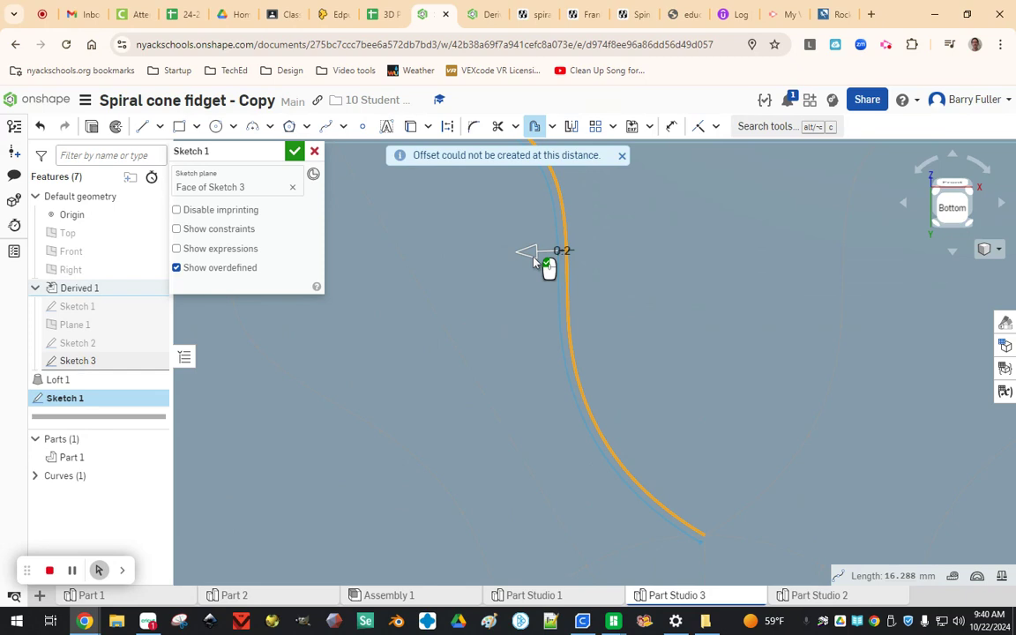
{"action": "left_click", "coordinate": [533, 260]}
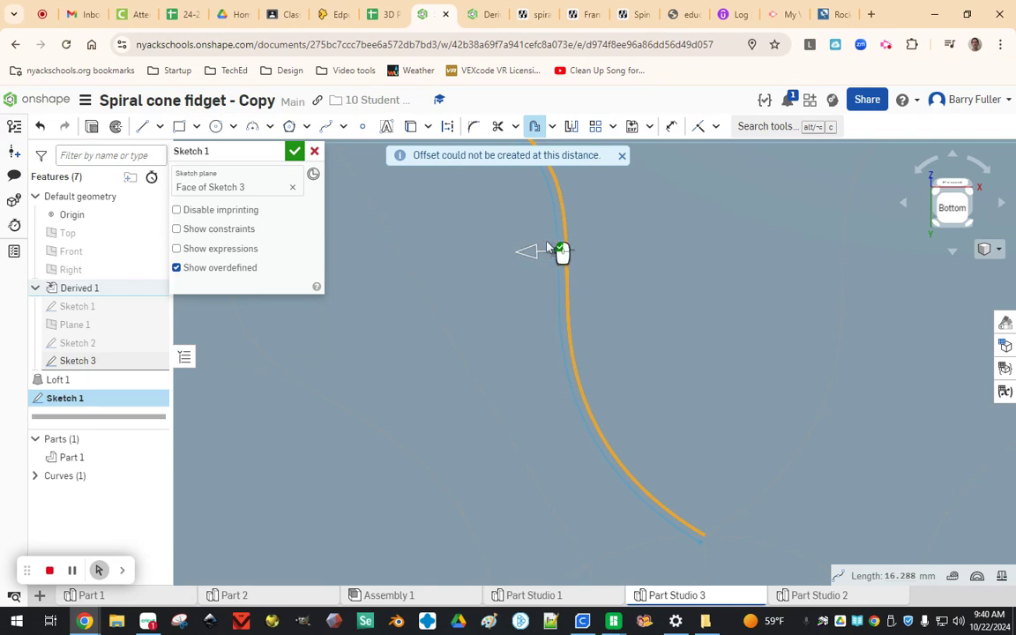
{"action": "left_click", "coordinate": [555, 252]}
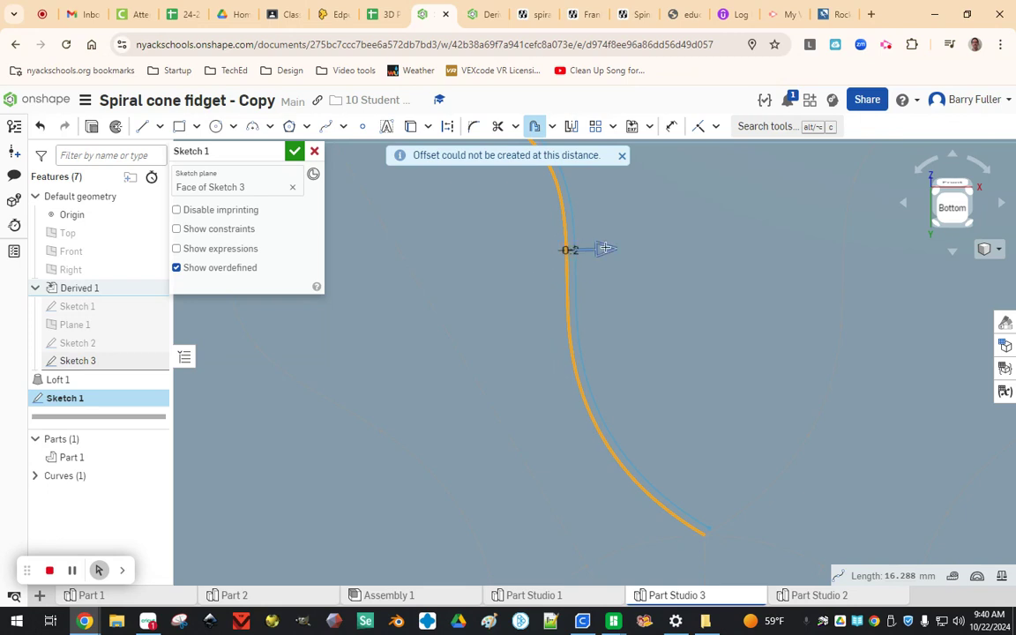
{"action": "mouse_move", "coordinate": [605, 248]}
{"action": "right_mouse_down"}
{"action": "mouse_move", "coordinate": [503, 315]}
{"action": "mouse_move", "coordinate": [466, 273]}
{"action": "mouse_move", "coordinate": [612, 352]}
{"action": "mouse_move", "coordinate": [634, 387]}
{"action": "right_mouse_up"}
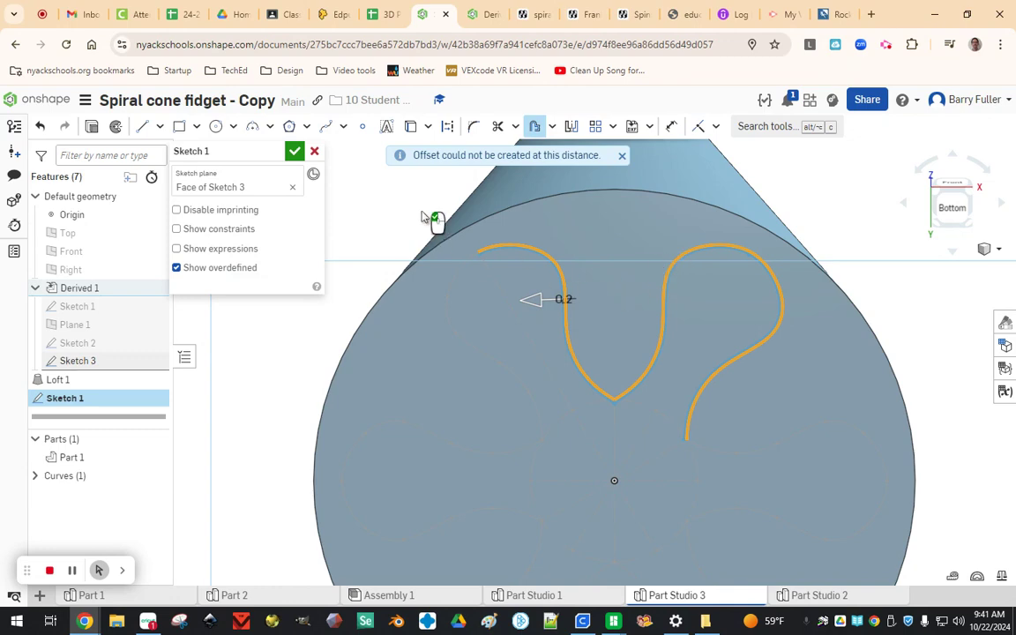
Step: Add the neighbouring petal curves around the base to the inward 0.2 mm offset and apply it
{"action": "scroll", "coordinate": [554, 252], "scroll_direction": "down", "scroll_amount": 3}
{"action": "mouse_move", "coordinate": [572, 293]}
{"action": "right_mouse_down"}
{"action": "mouse_move", "coordinate": [601, 340]}
{"action": "mouse_move", "coordinate": [589, 351]}
{"action": "right_mouse_up"}
{"action": "scroll", "coordinate": [589, 351], "scroll_direction": "up", "scroll_amount": 3}
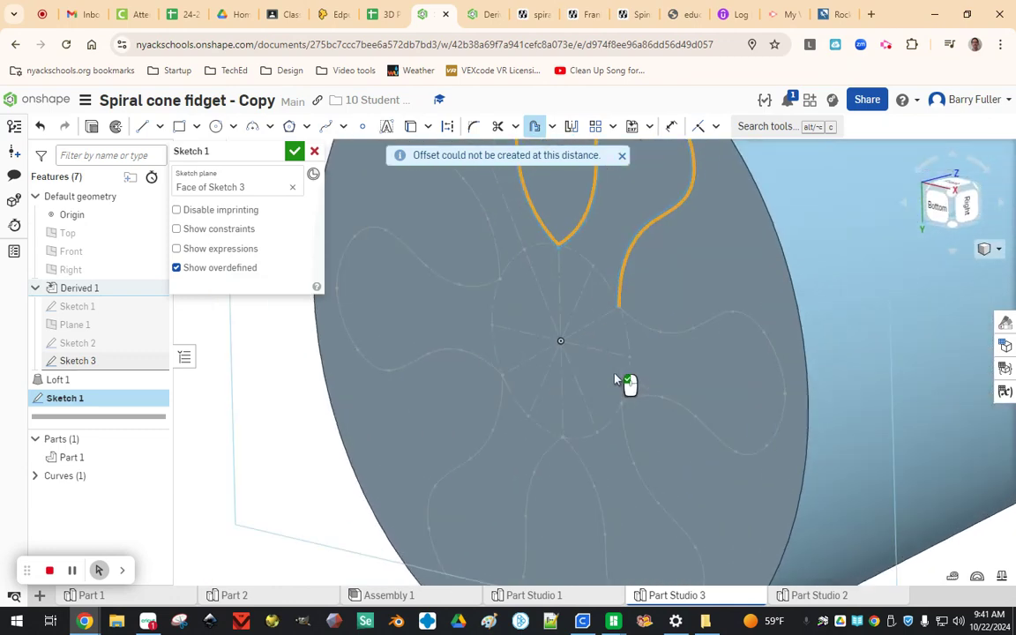
{"action": "left_click", "coordinate": [687, 331]}
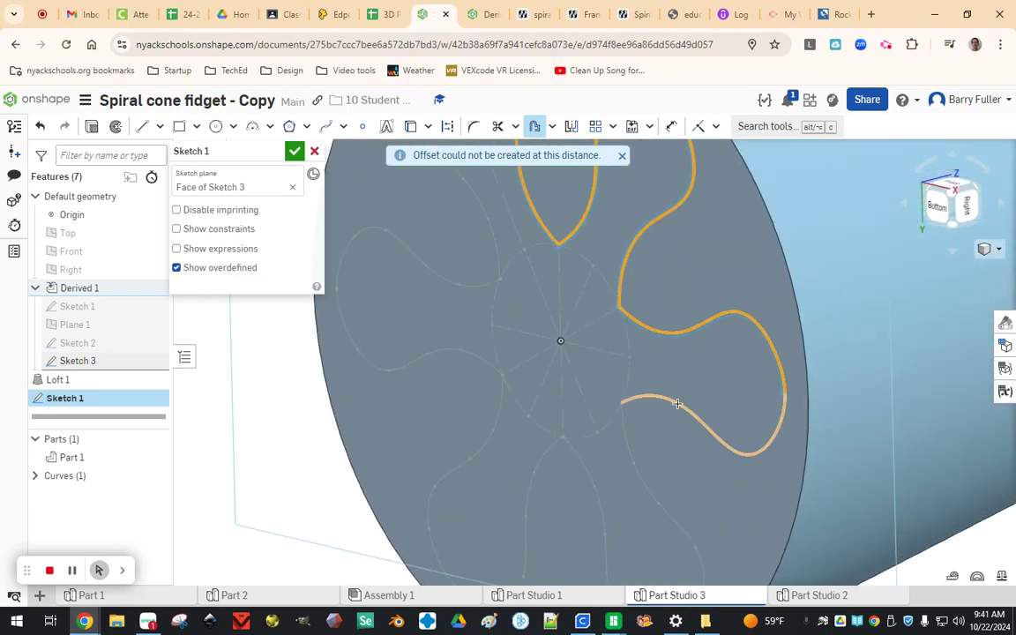
{"action": "left_click", "coordinate": [639, 481]}
{"action": "left_click", "coordinate": [572, 463]}
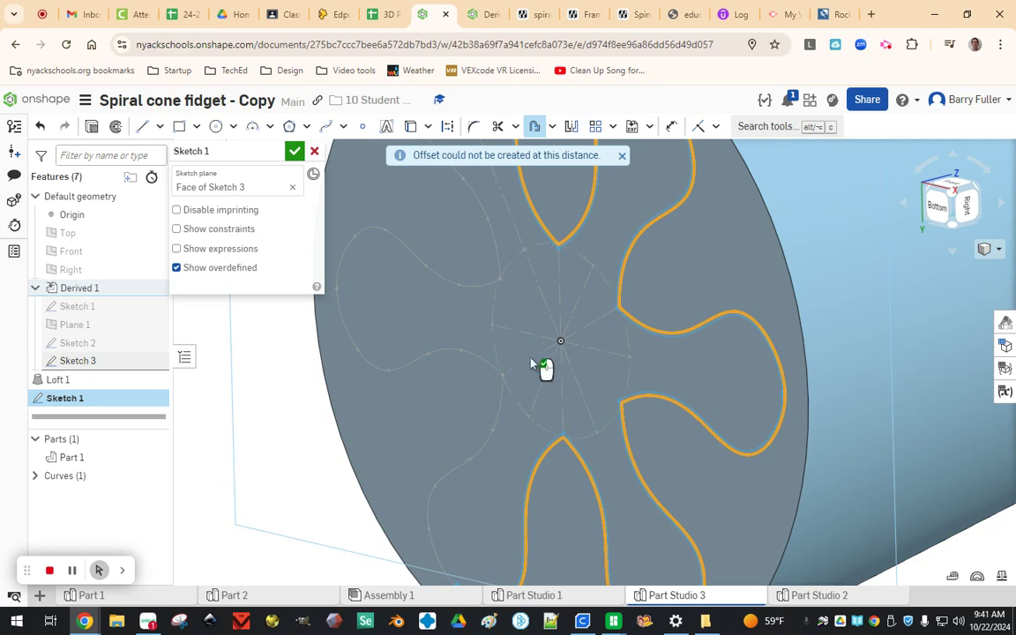
{"action": "left_click", "coordinate": [480, 374]}
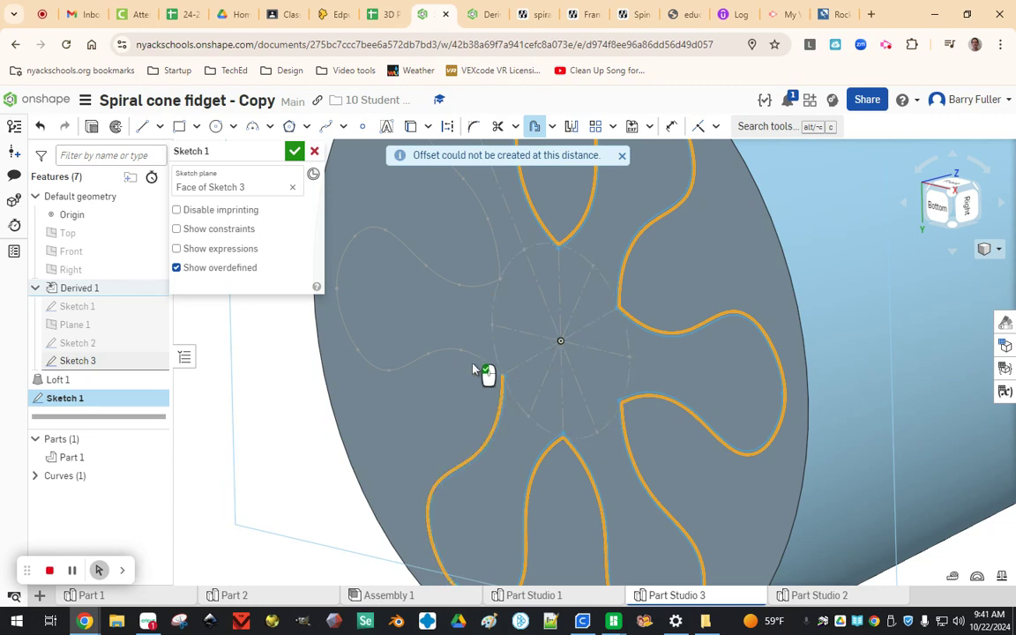
{"action": "left_click", "coordinate": [473, 288]}
{"action": "key", "text": "Escape"}
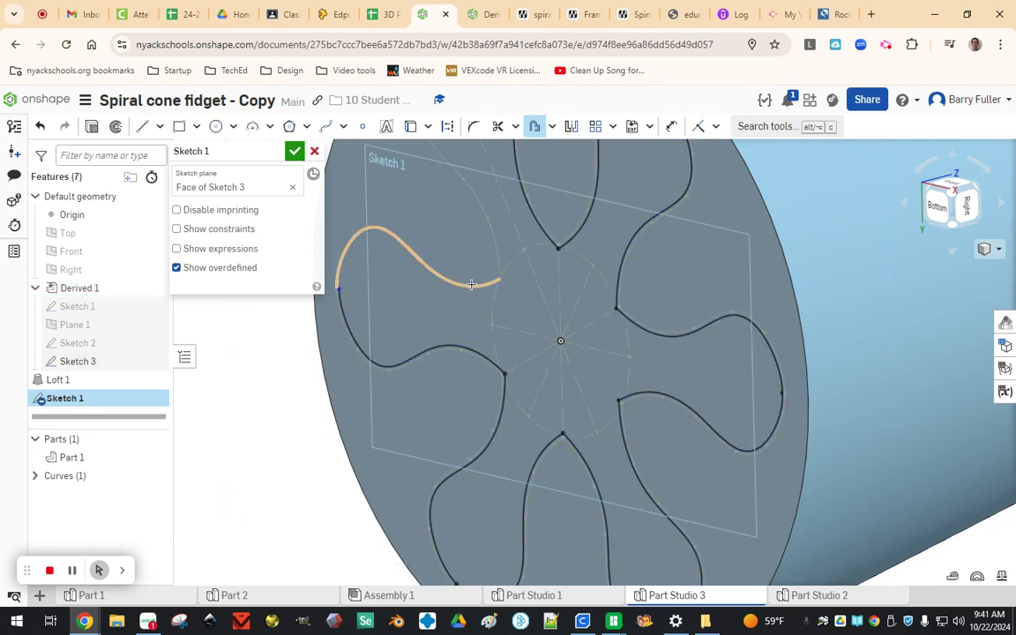
Step: Offset the two remaining petal curves inward by 0.2 mm to close the six-petal outline, and view the sketch face-on
{"action": "left_click", "coordinate": [472, 283]}
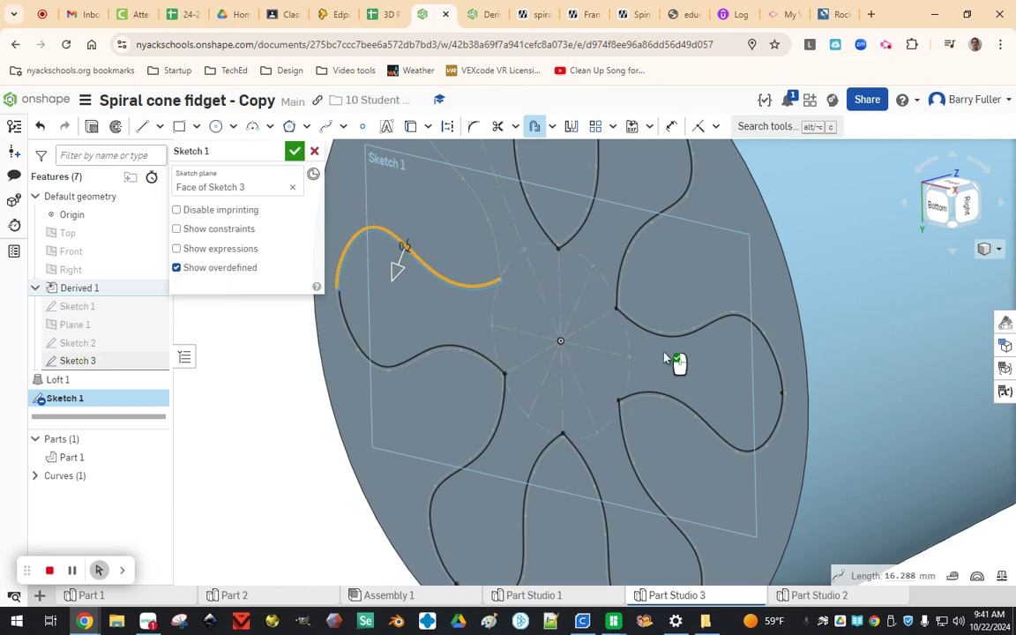
{"action": "scroll", "coordinate": [662, 355], "scroll_direction": "down", "scroll_amount": 3}
{"action": "left_click", "coordinate": [527, 220]}
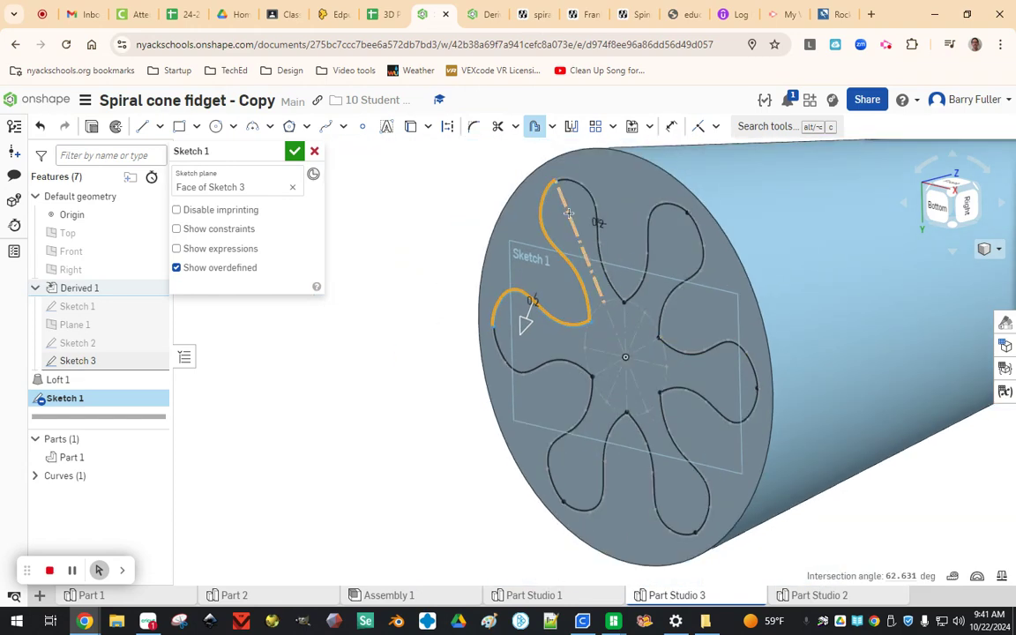
{"action": "left_click", "coordinate": [445, 207]}
{"action": "key", "text": "n"}
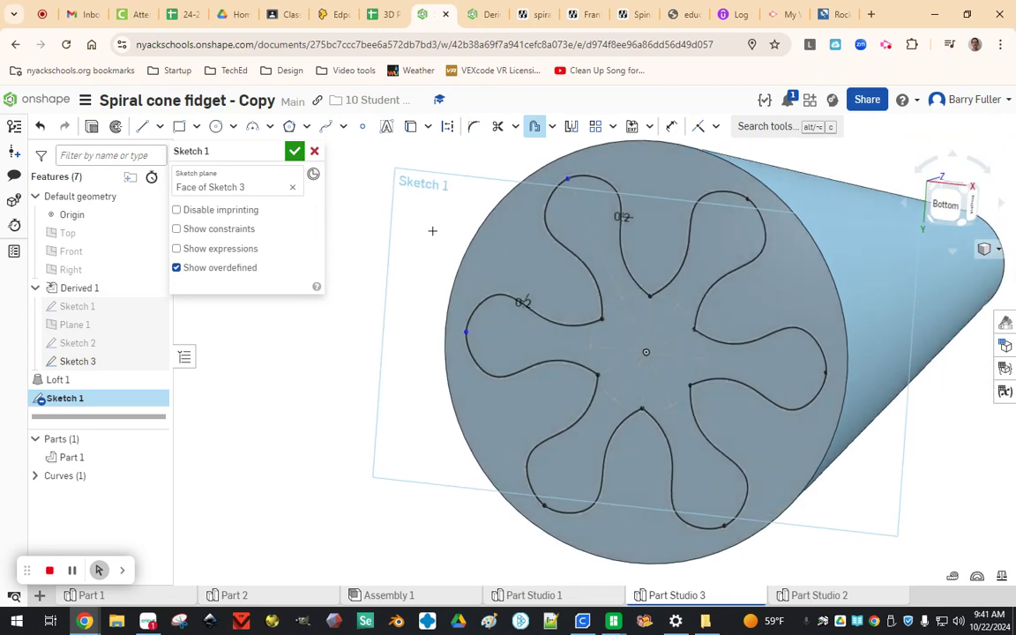
Step: Check the gap between the offset outline and the original petals up close, and finish the sketch
{"action": "scroll", "coordinate": [563, 199], "scroll_direction": "up", "scroll_amount": 5}
{"action": "scroll", "coordinate": [564, 199], "scroll_direction": "up", "scroll_amount": 3}
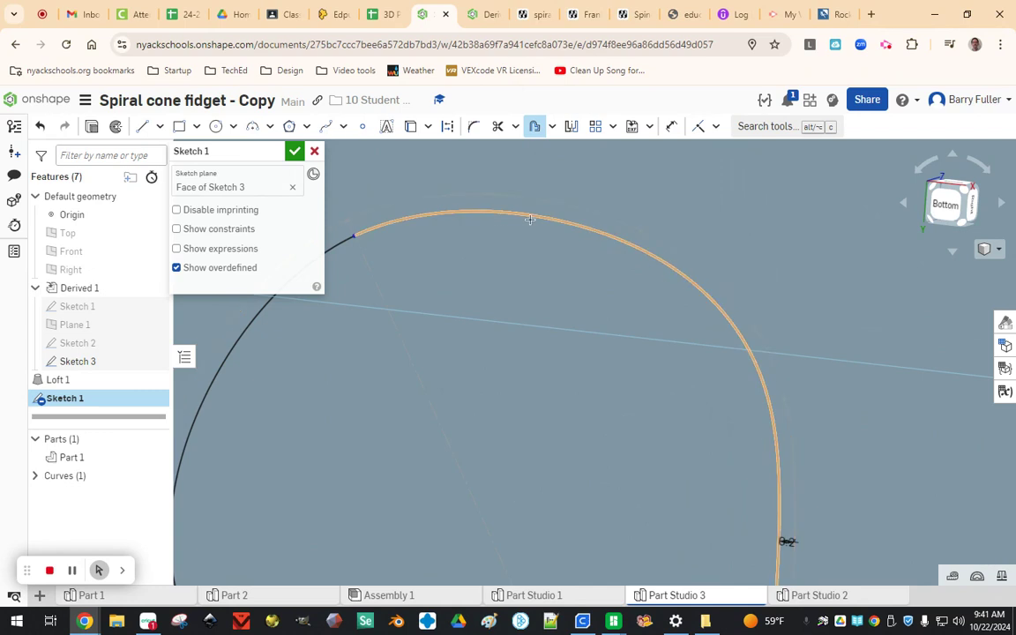
{"action": "left_click", "coordinate": [564, 223]}
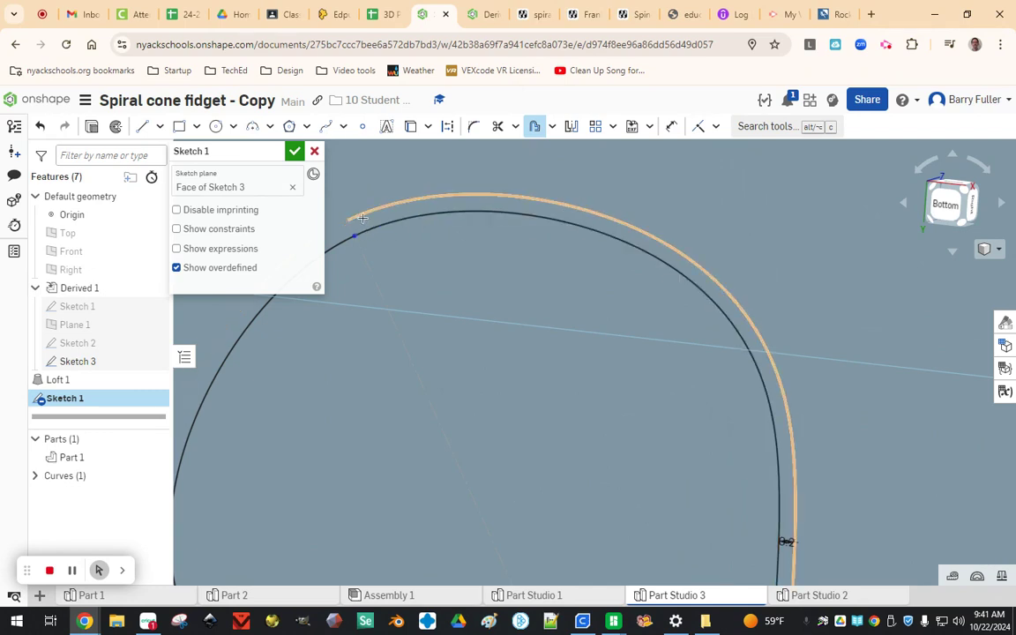
{"action": "scroll", "coordinate": [442, 196], "scroll_direction": "down", "scroll_amount": 10}
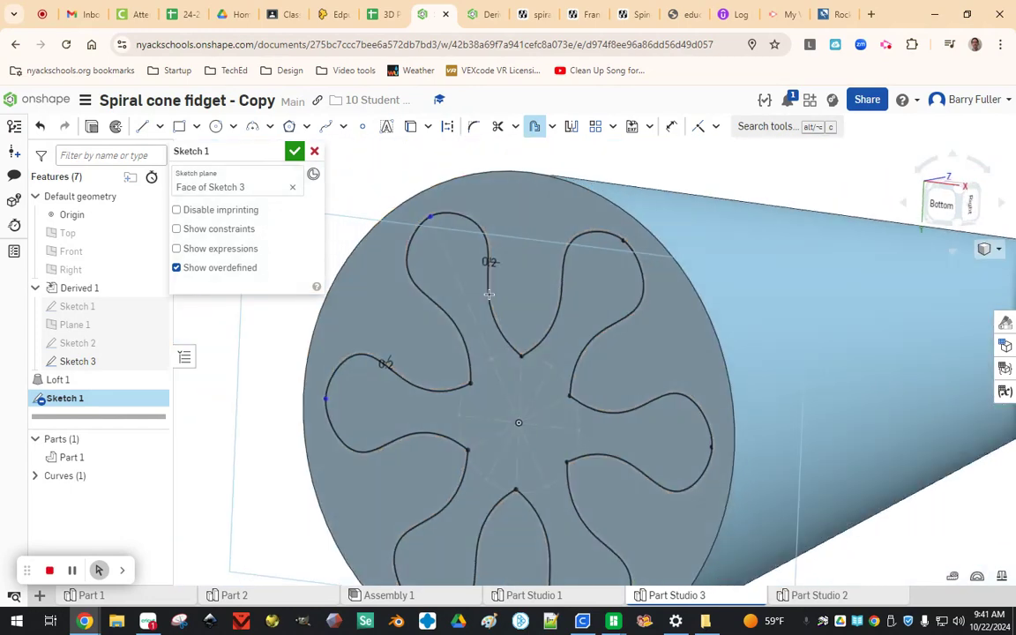
{"action": "right_click_drag", "start_coordinate": [490, 294], "coordinate": [509, 307]}
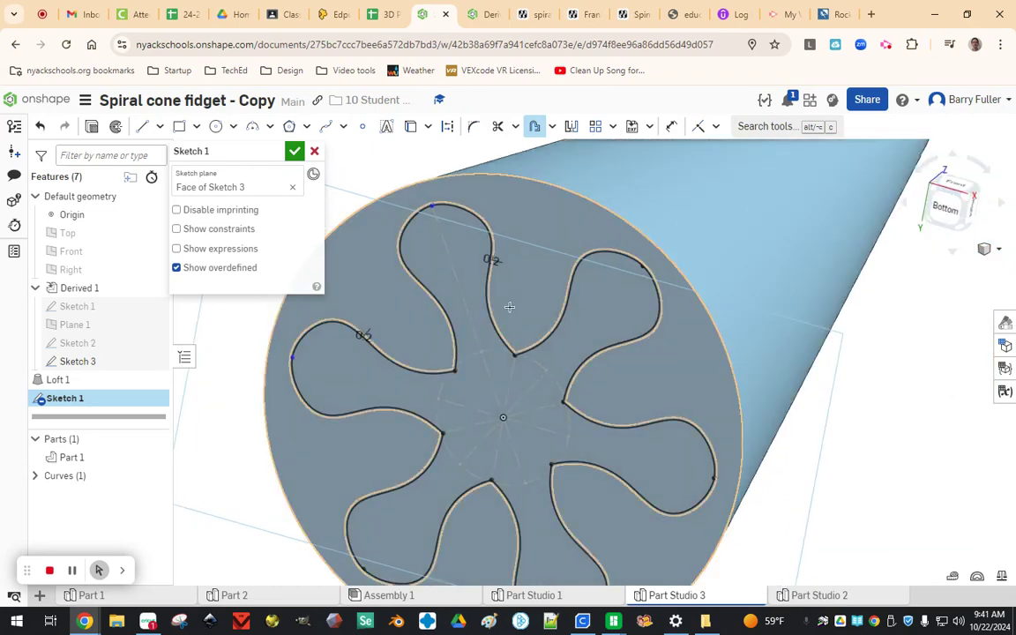
{"action": "left_click", "coordinate": [293, 151]}
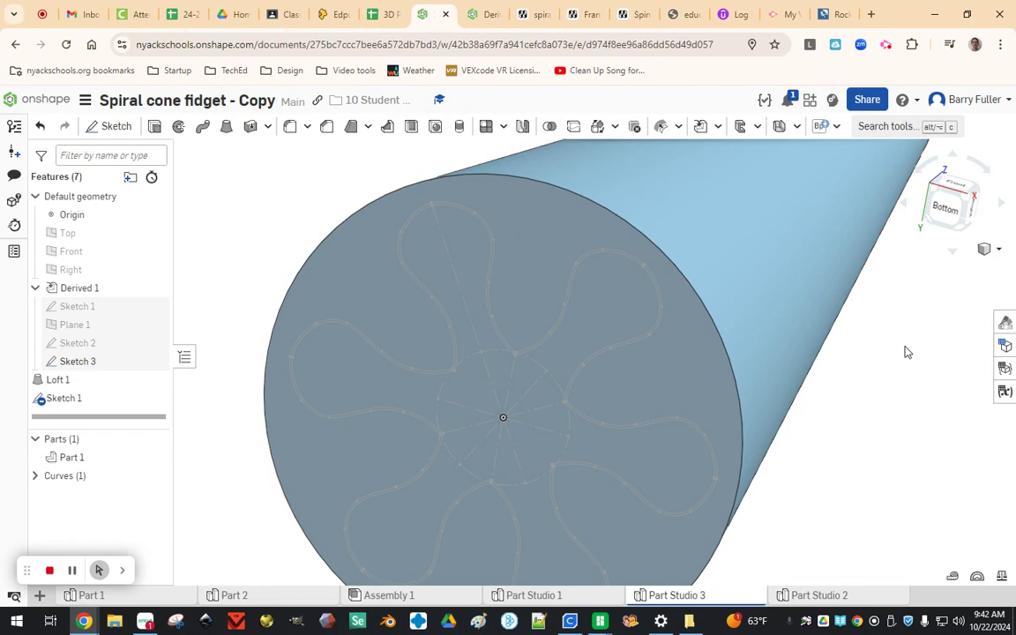
Step: Compare the new cone with Part Studio 1, Assembly 1 and the finished spiral in Part Studio 2, ending back in Part Studio 3
{"action": "left_click", "coordinate": [982, 196]}
{"action": "left_click", "coordinate": [976, 193]}
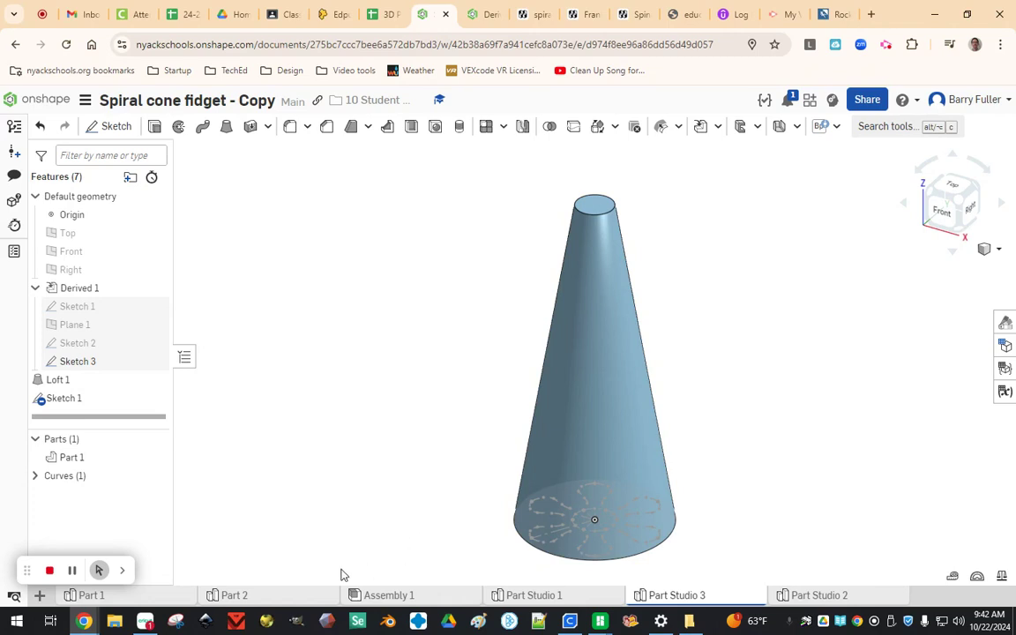
{"action": "mouse_move", "coordinate": [292, 597]}
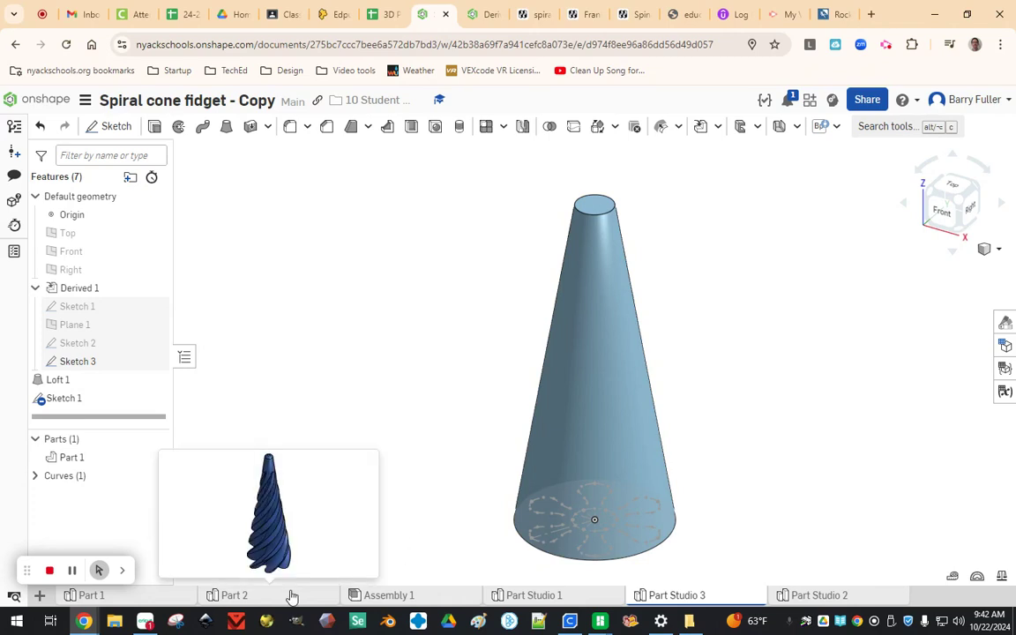
{"action": "left_click", "coordinate": [552, 596]}
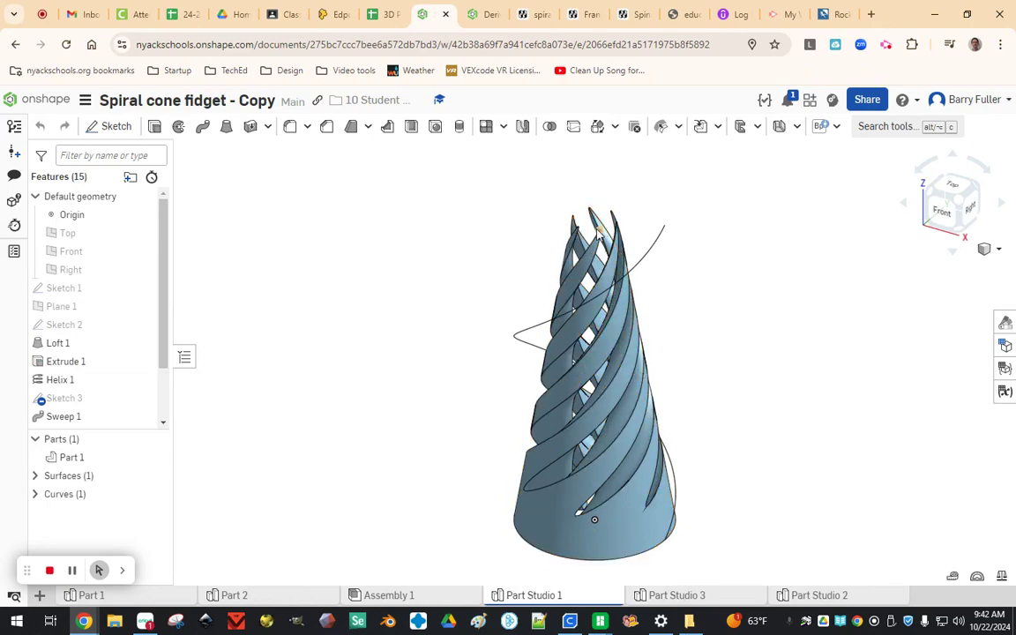
{"action": "left_click", "coordinate": [379, 597]}
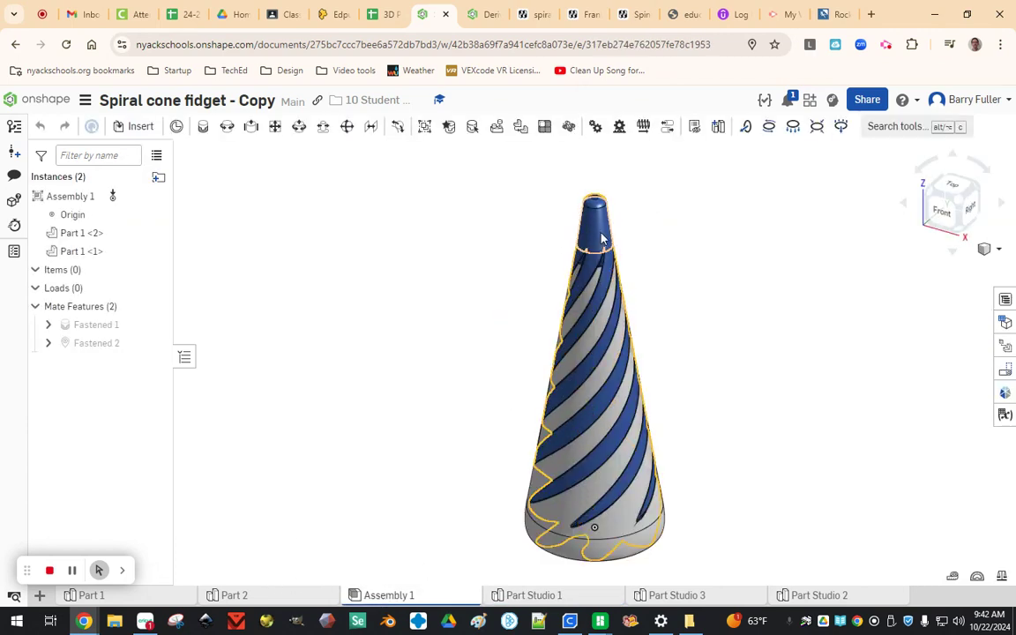
{"action": "left_click", "coordinate": [802, 595]}
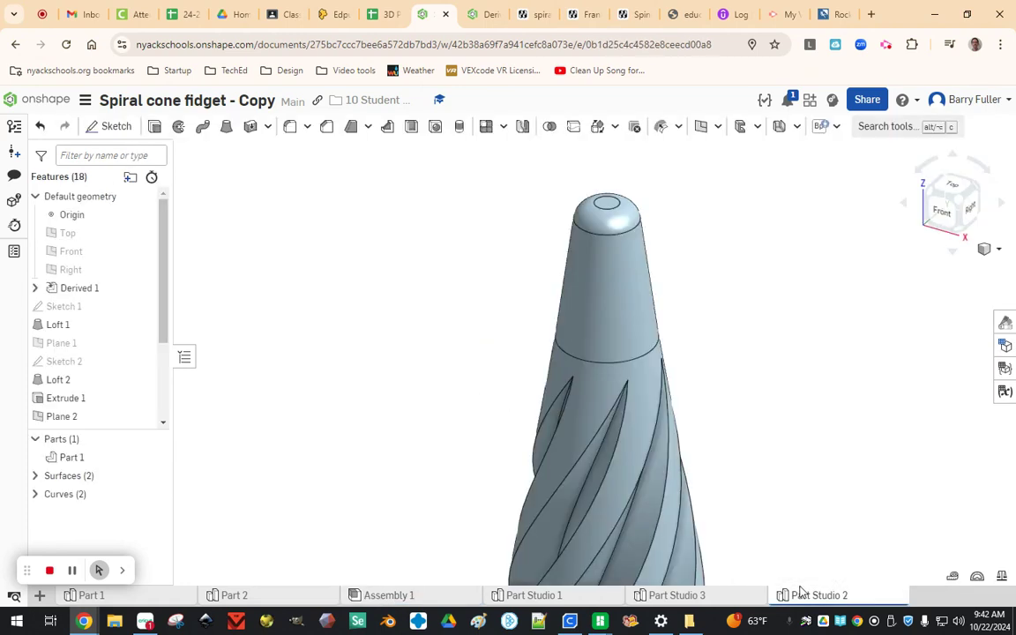
{"action": "left_click", "coordinate": [691, 595]}
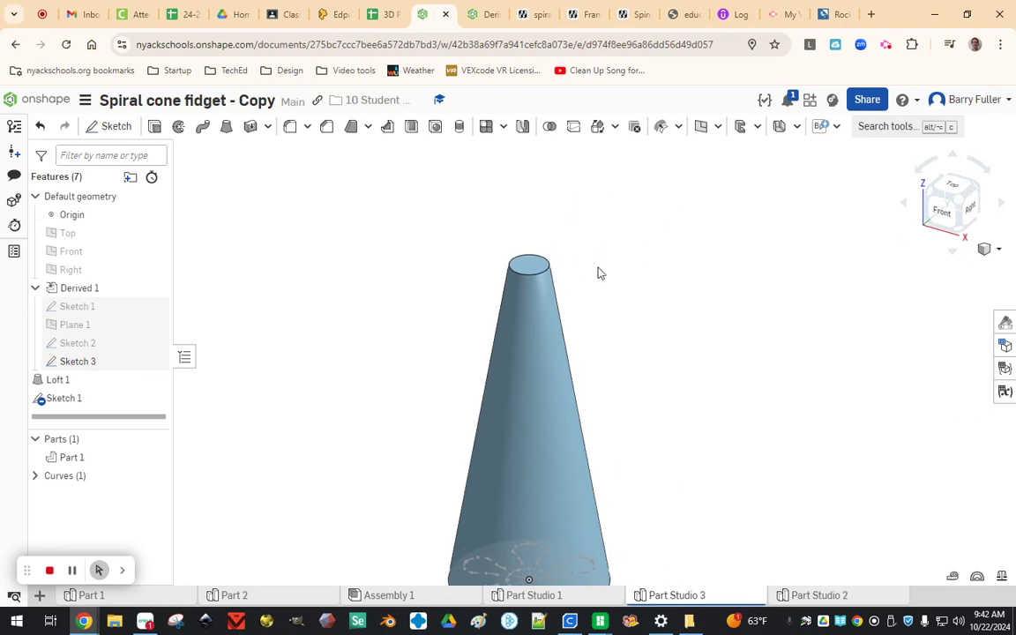
Step: Create a construction plane offset 15 mm above the cone's small end face
{"action": "left_click", "coordinate": [700, 129]}
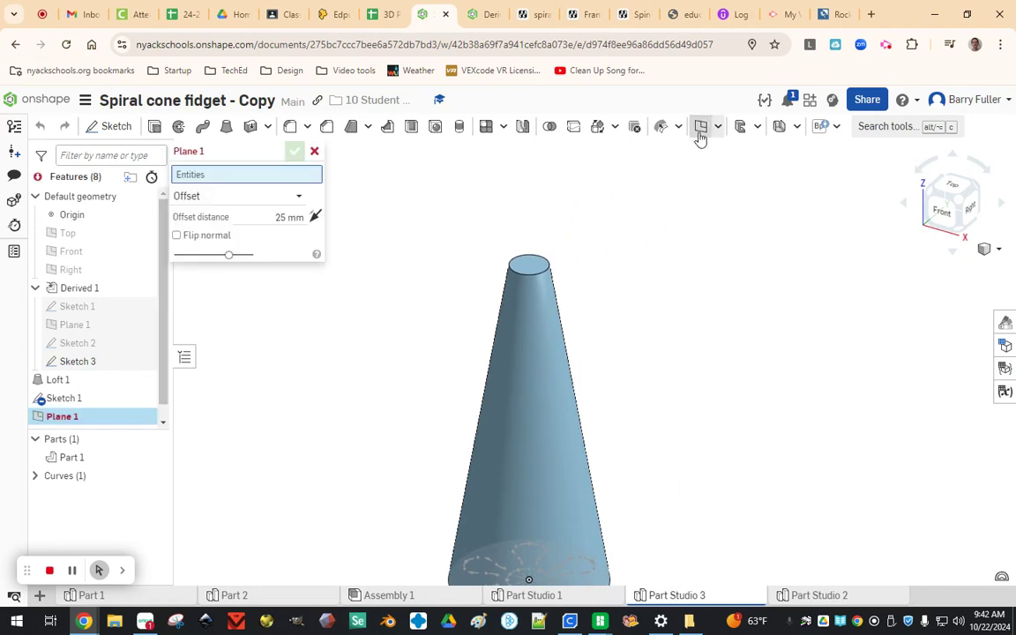
{"action": "left_click", "coordinate": [533, 265]}
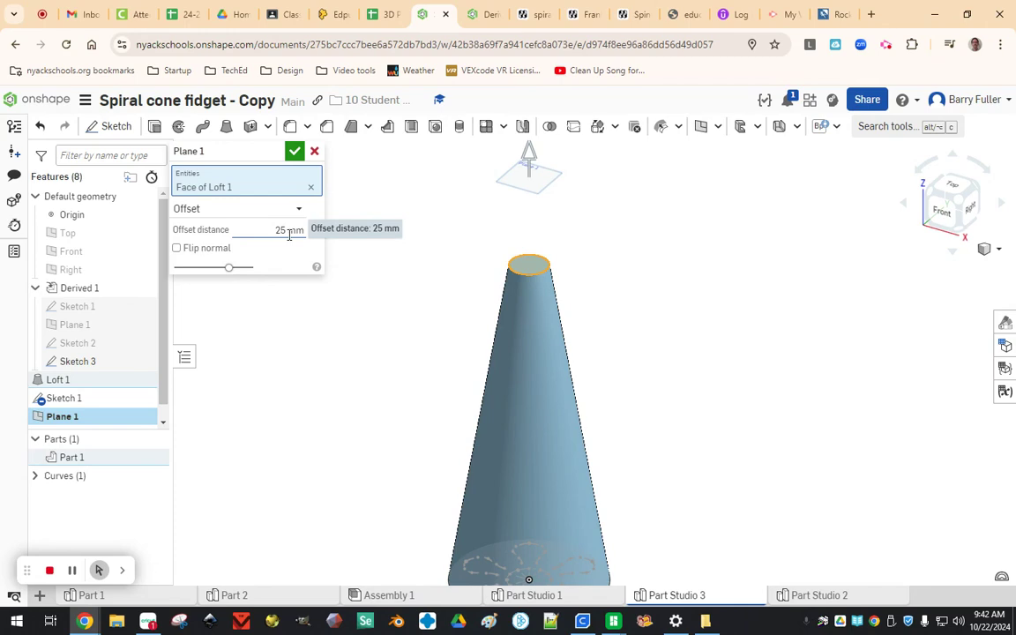
{"action": "left_click", "coordinate": [289, 231]}
{"action": "type", "text": "15 mm"}
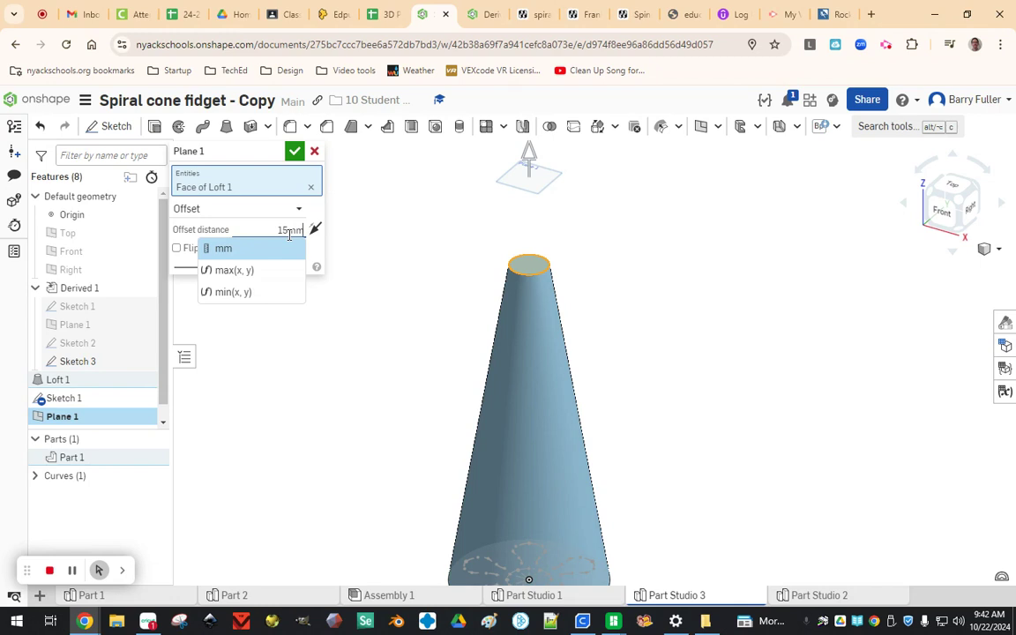
{"action": "key", "text": "Return"}
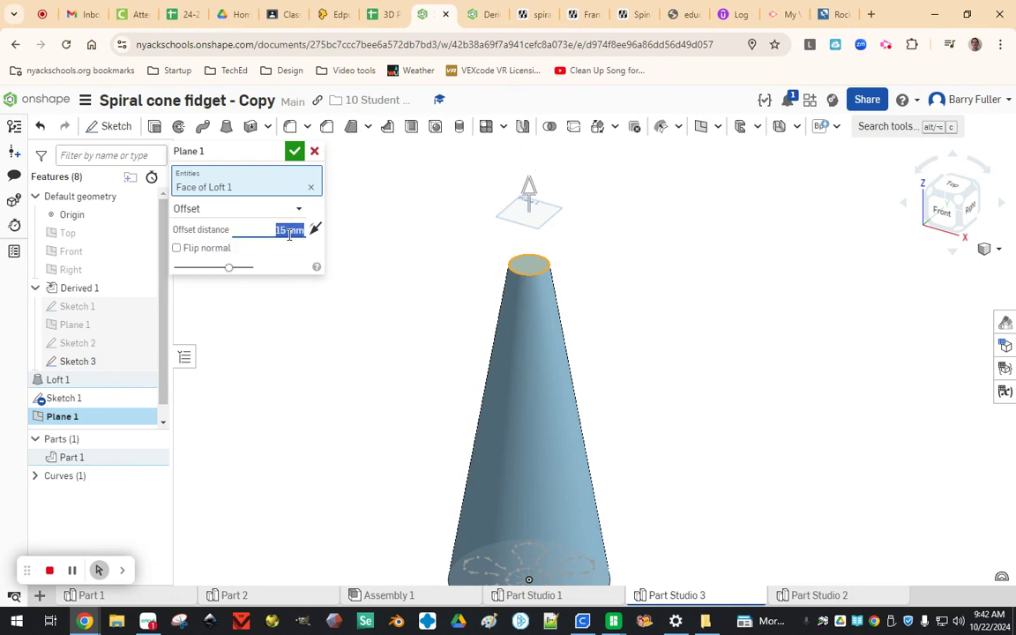
{"action": "left_click", "coordinate": [294, 151]}
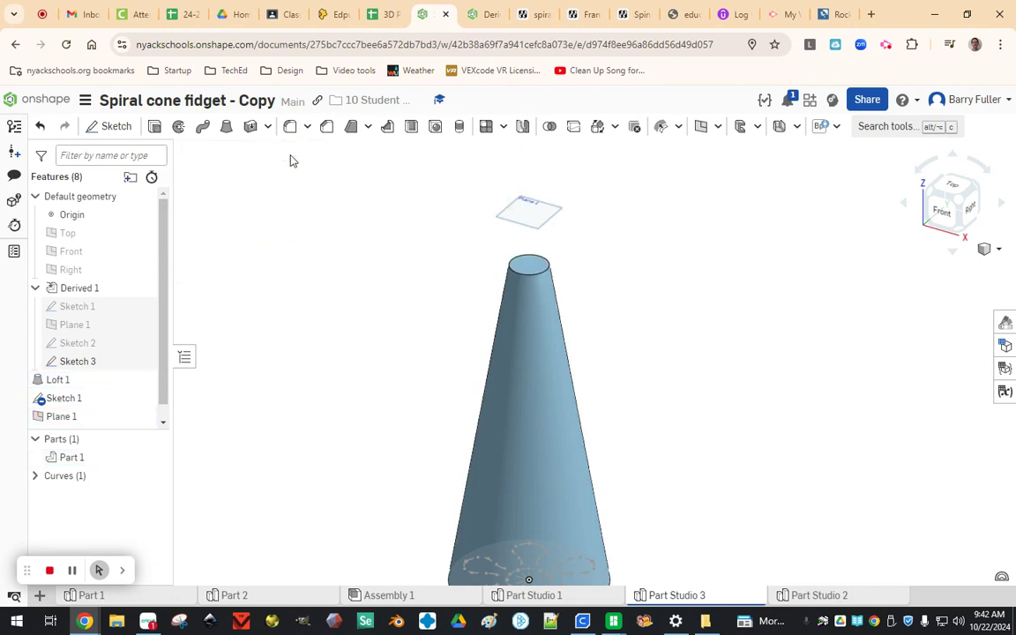
Step: Start a sketch on the new offset plane and draw a circle about 2.5 mm in diameter centred on the origin
{"action": "left_click", "coordinate": [111, 126]}
{"action": "left_click", "coordinate": [514, 219]}
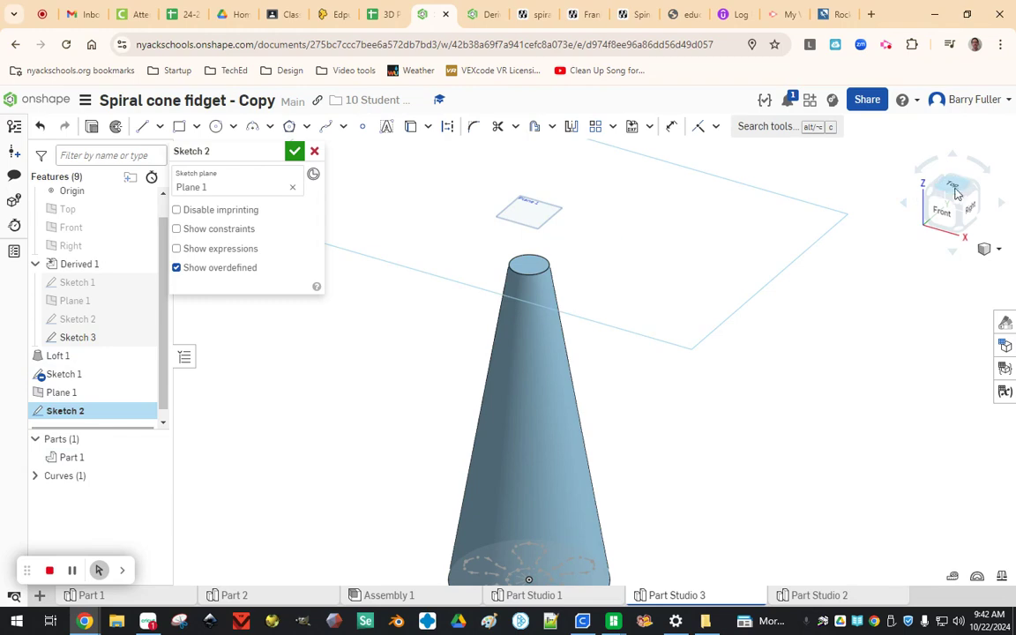
{"action": "left_click", "coordinate": [957, 192]}
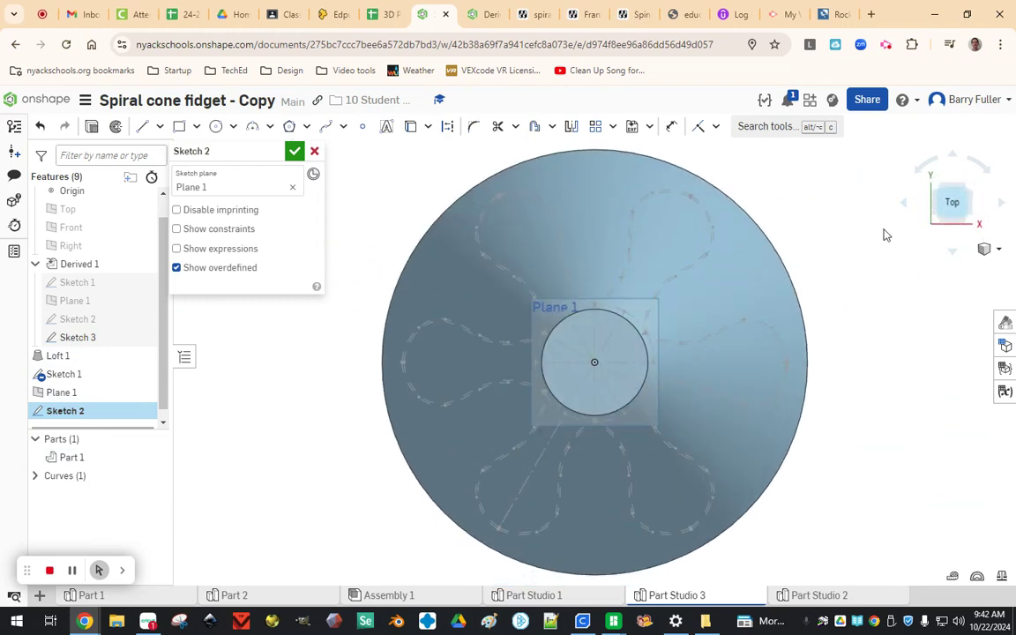
{"action": "left_click", "coordinate": [215, 126]}
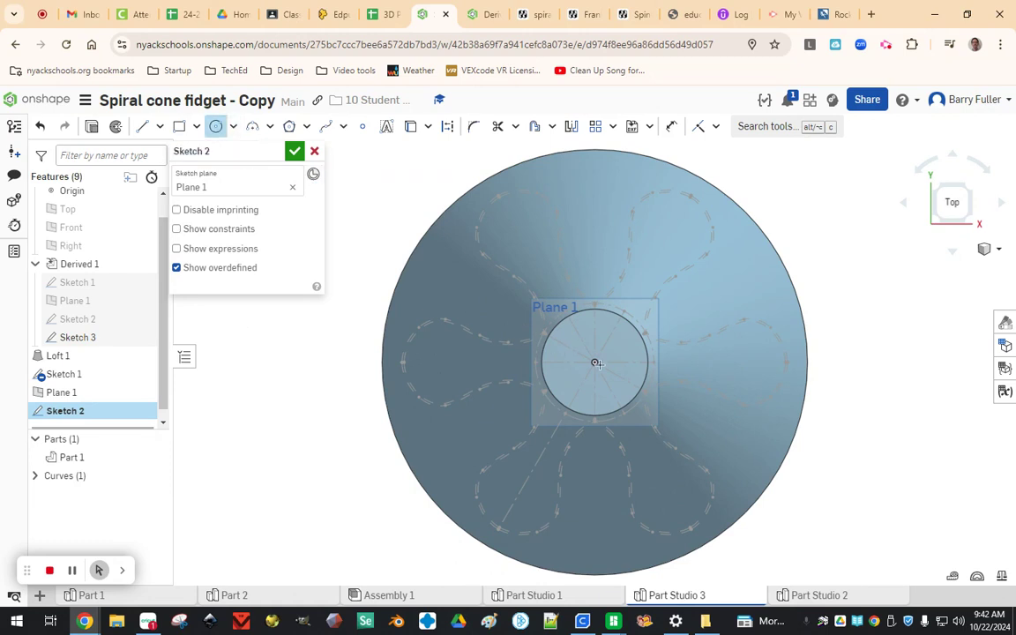
{"action": "left_click", "coordinate": [596, 362]}
{"action": "left_click", "coordinate": [602, 352]}
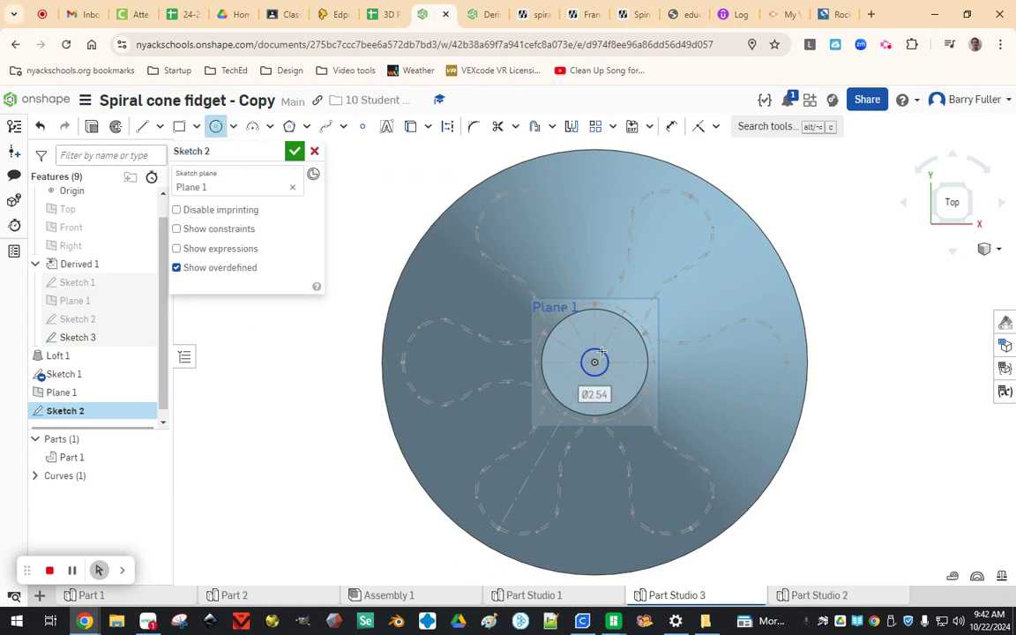
Step: Dimension the circle's diameter to 6 mm and finish the sketch
{"action": "left_click", "coordinate": [672, 127]}
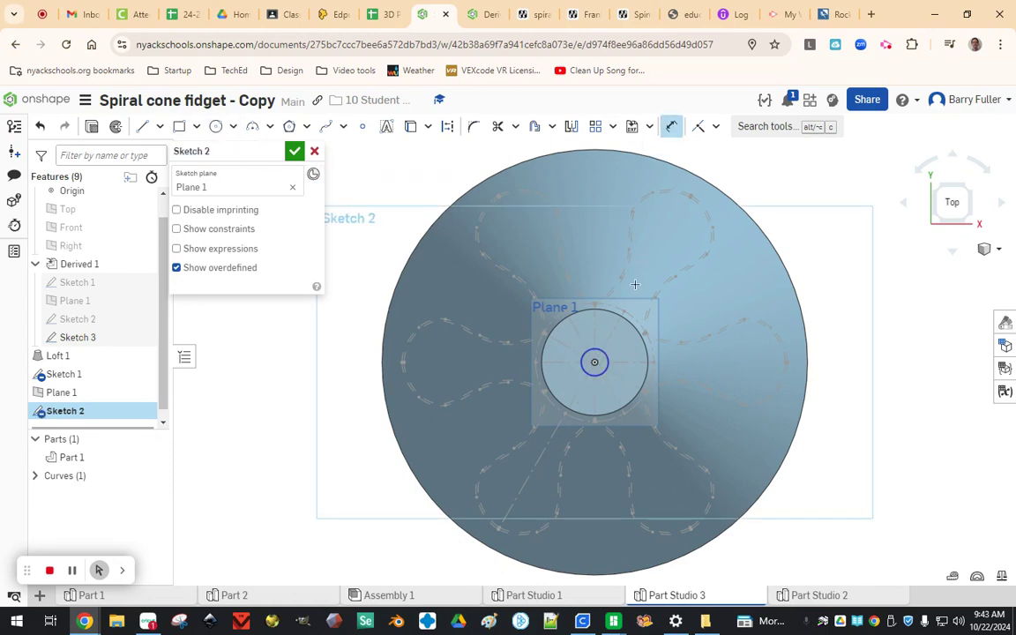
{"action": "left_click", "coordinate": [592, 352]}
{"action": "scroll", "coordinate": [594, 358], "scroll_direction": "up", "scroll_amount": 3}
{"action": "left_click", "coordinate": [606, 357]}
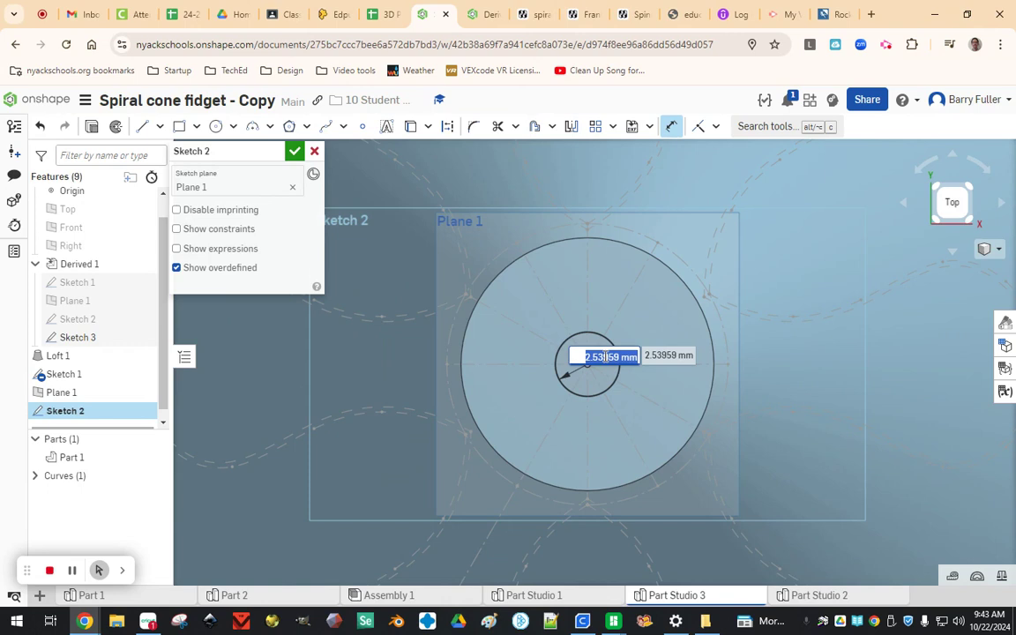
{"action": "type", "text": "6mm"}
{"action": "key", "text": "Return"}
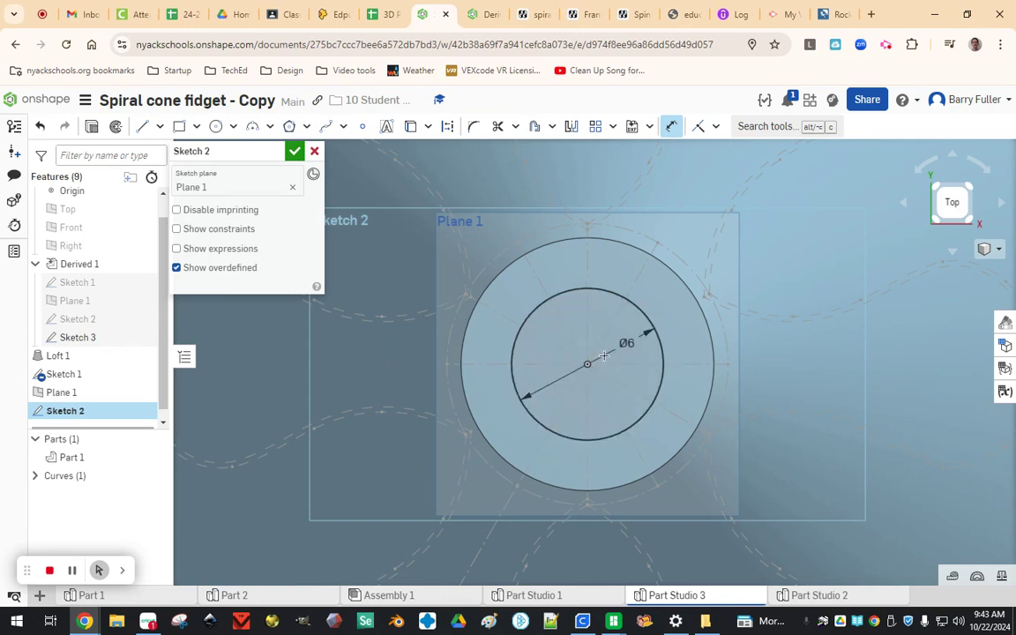
{"action": "left_click", "coordinate": [294, 150]}
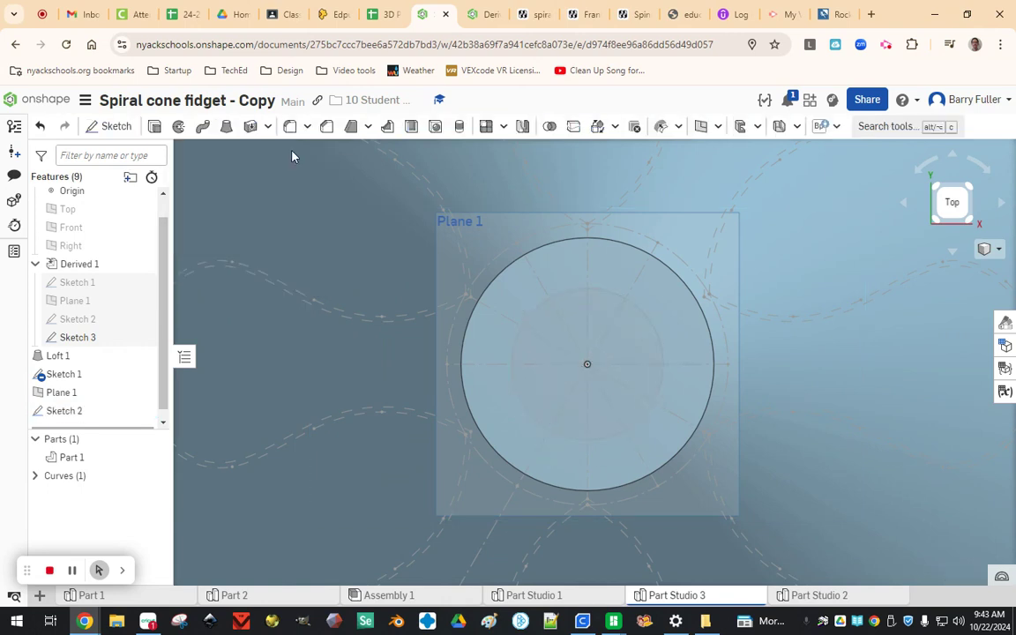
Step: Hide the offset plane beyond the cone tip, keeping the circle sketch in view
{"action": "scroll", "coordinate": [341, 255], "scroll_direction": "down", "scroll_amount": 5}
{"action": "mouse_move", "coordinate": [340, 256]}
{"action": "right_mouse_down"}
{"action": "mouse_move", "coordinate": [402, 295]}
{"action": "mouse_move", "coordinate": [376, 284]}
{"action": "right_mouse_up"}
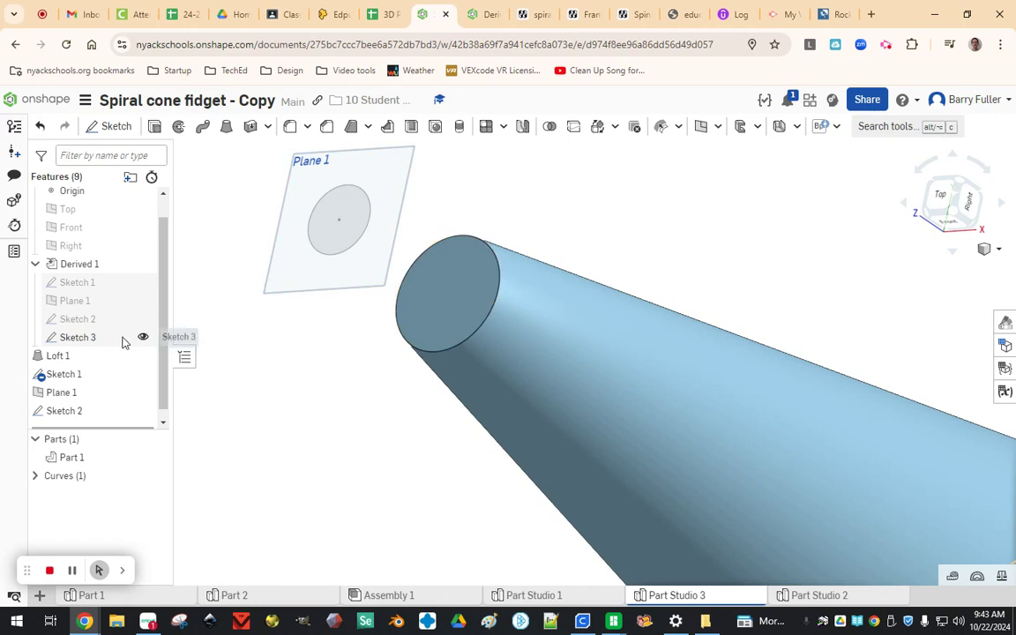
{"action": "left_click", "coordinate": [142, 393]}
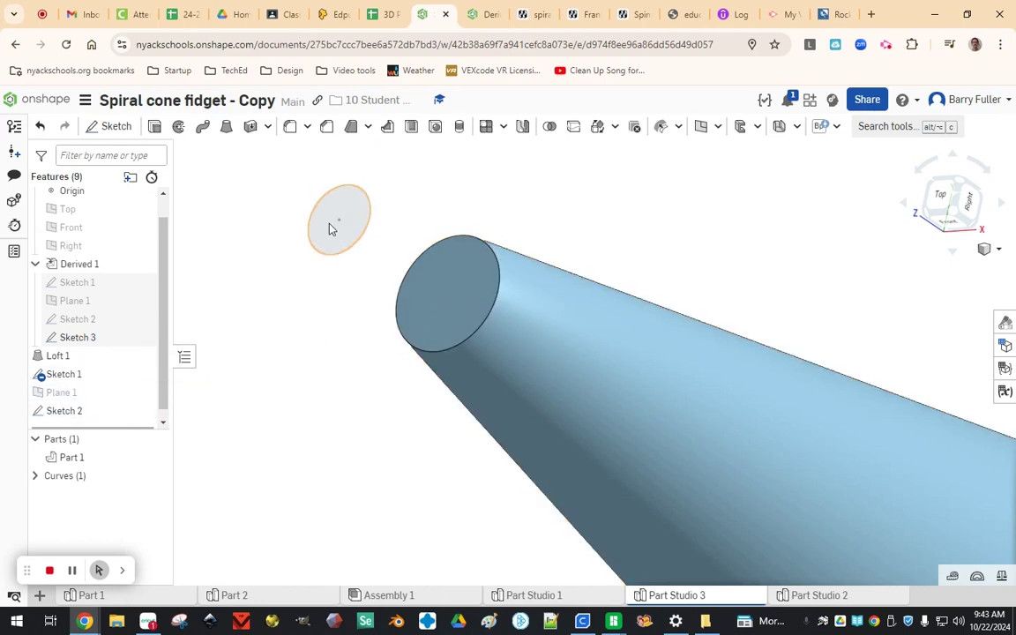